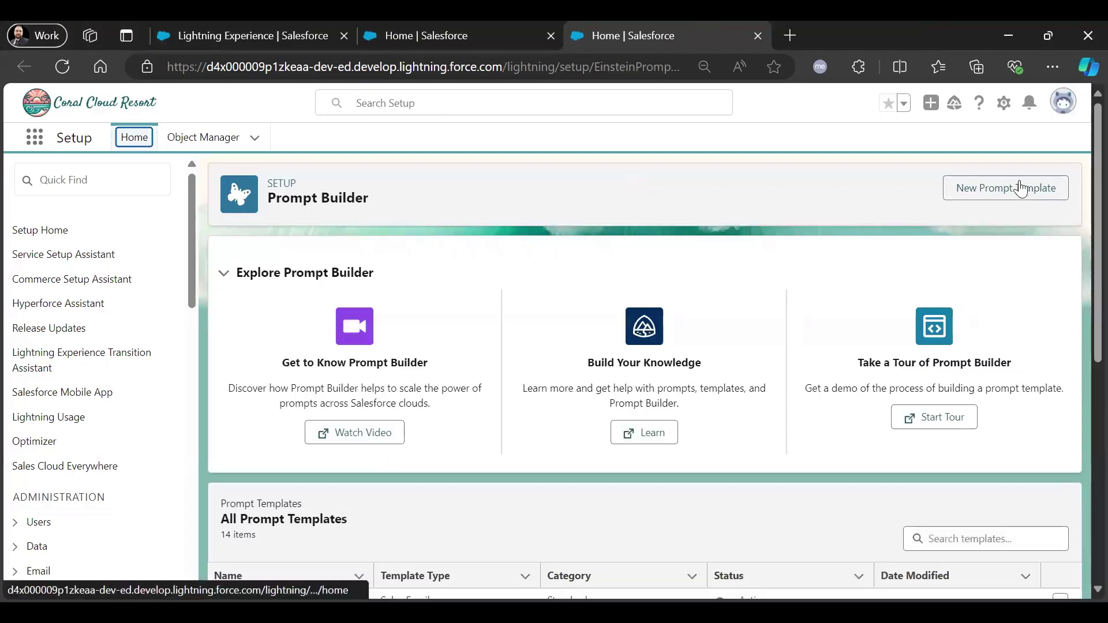
Start a new prompt template of type Record Summary and name it "Account Record Summary".
left_click(1020, 189)
scroll(680, 274, "down", 1)
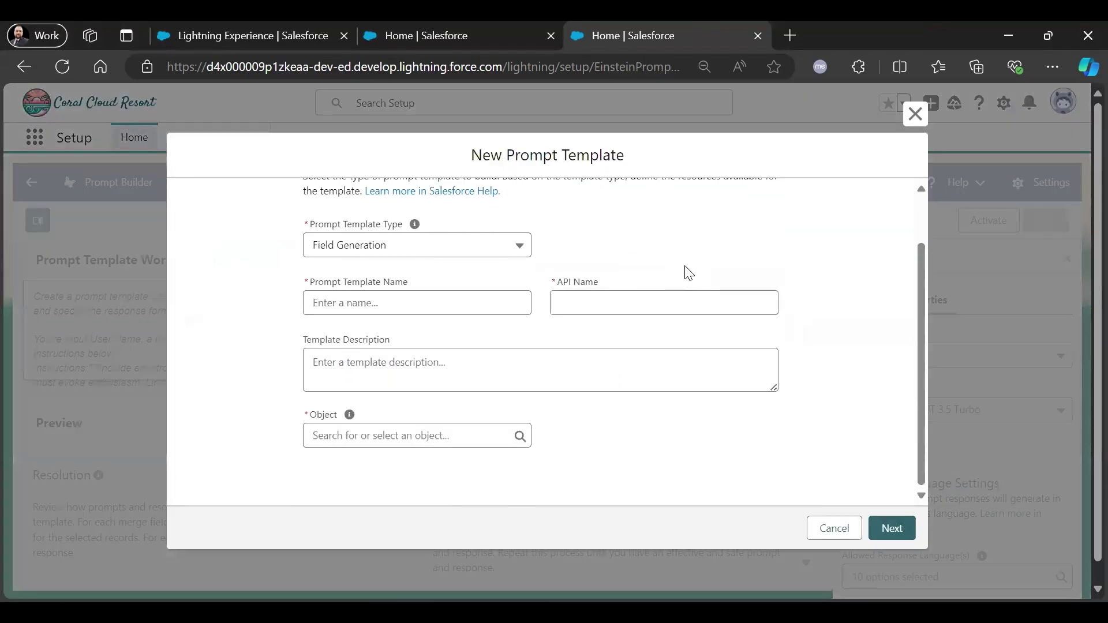
left_click(413, 242)
left_click(402, 360)
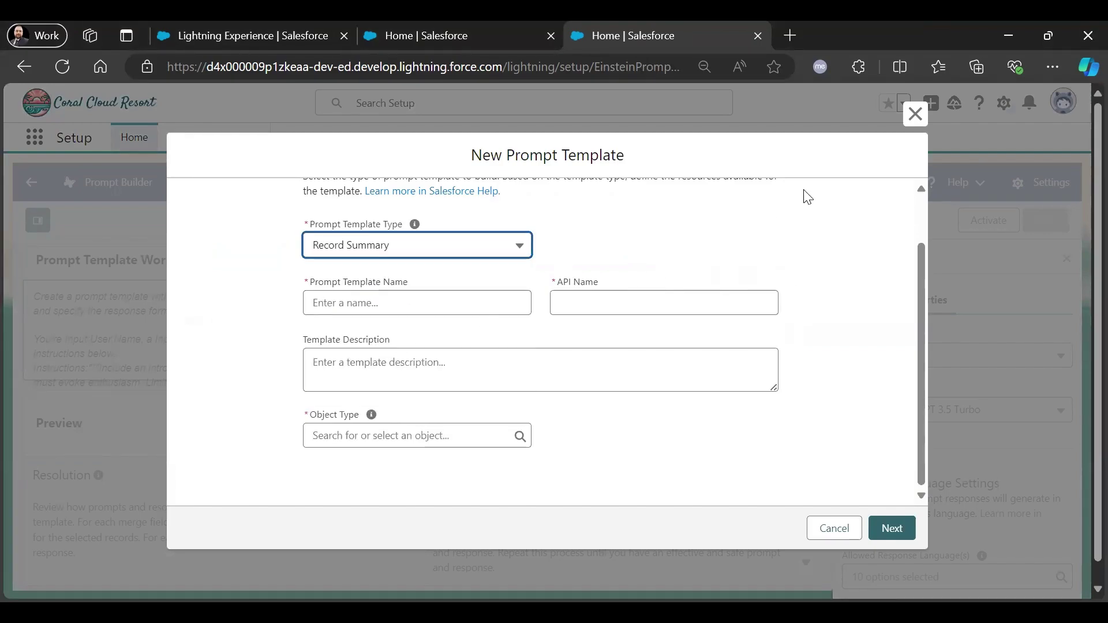
left_click(397, 311)
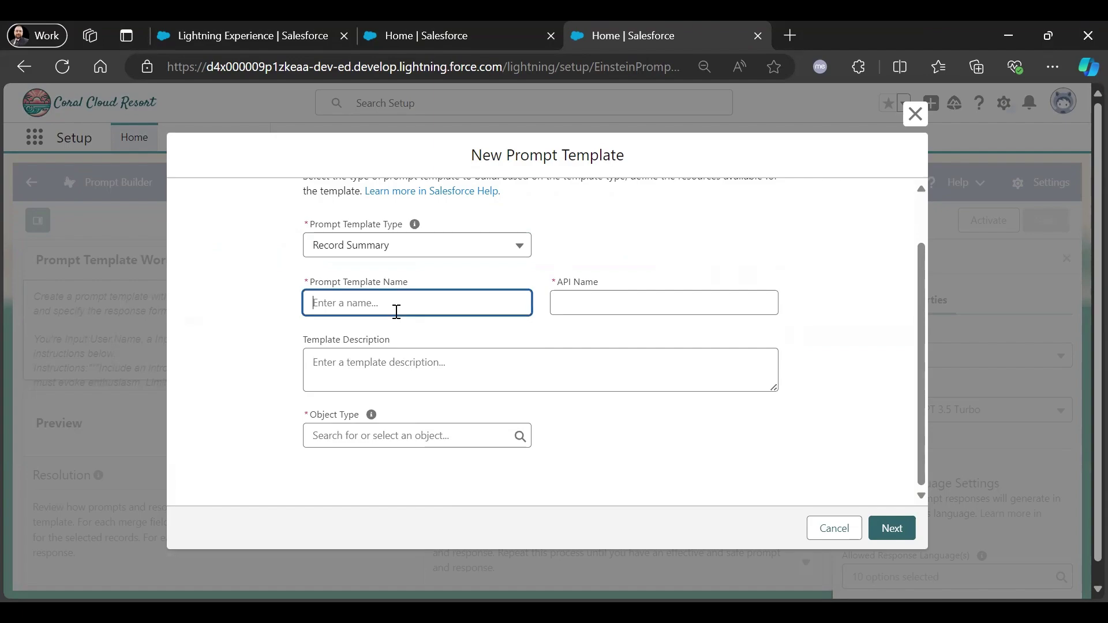
type("Account Record Summary")
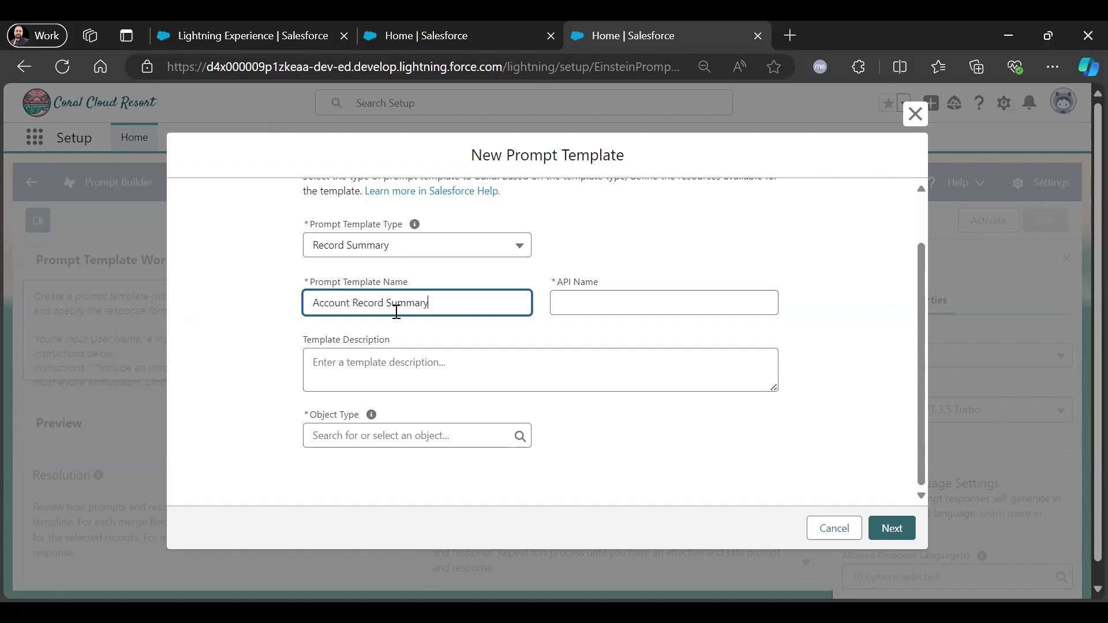
left_click(811, 226)
Set the template's object type to Account and proceed to the prompt template workspace.
left_click(397, 445)
type("Ac")
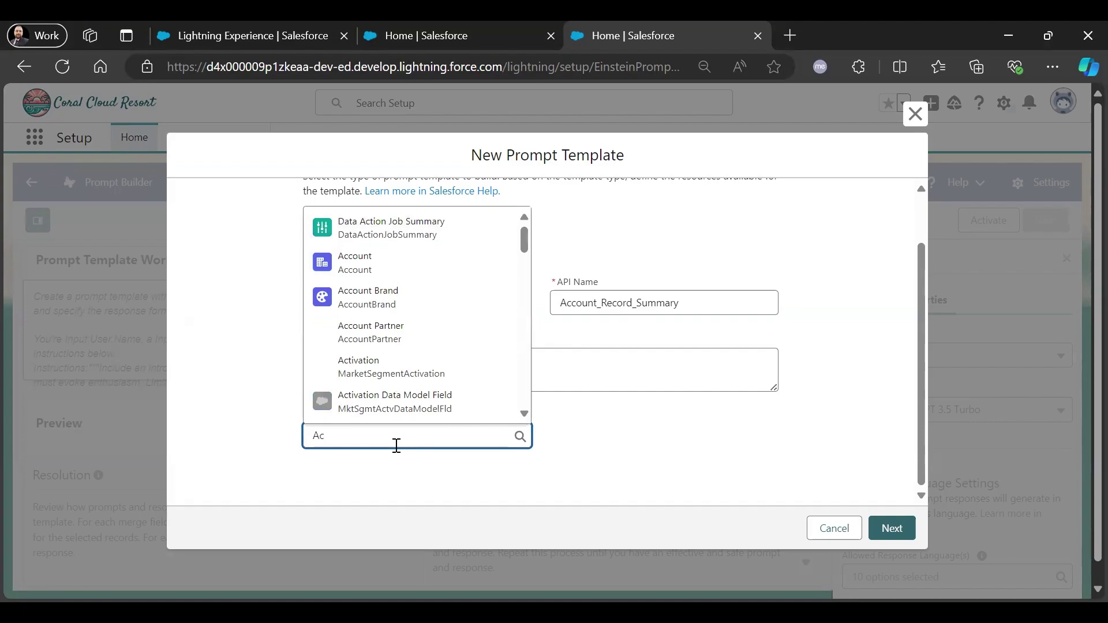
left_click(415, 263)
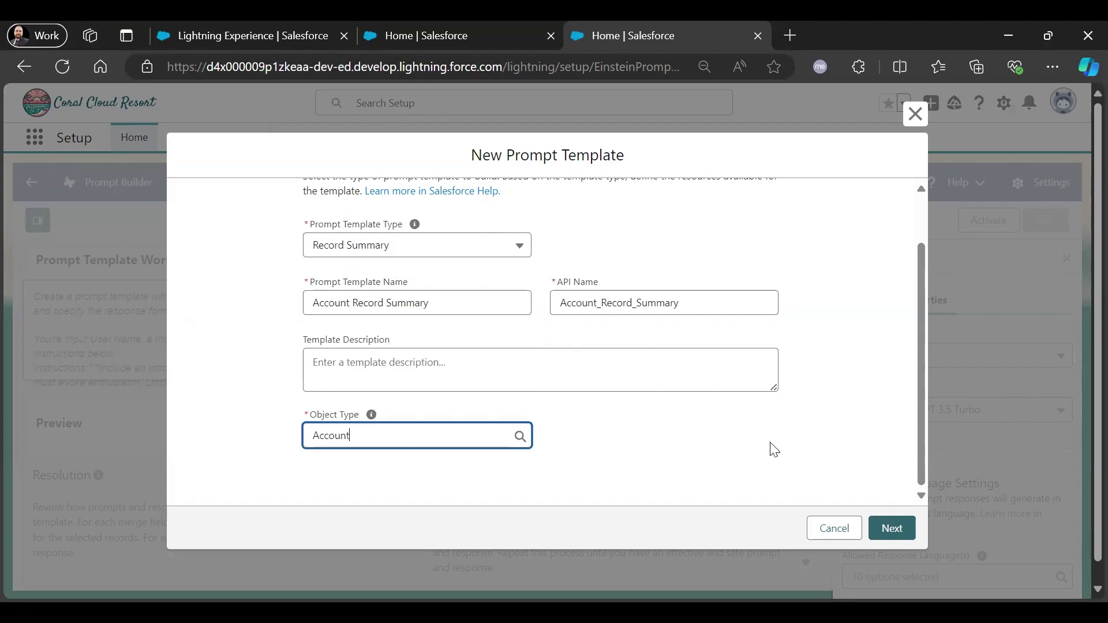
left_click(883, 528)
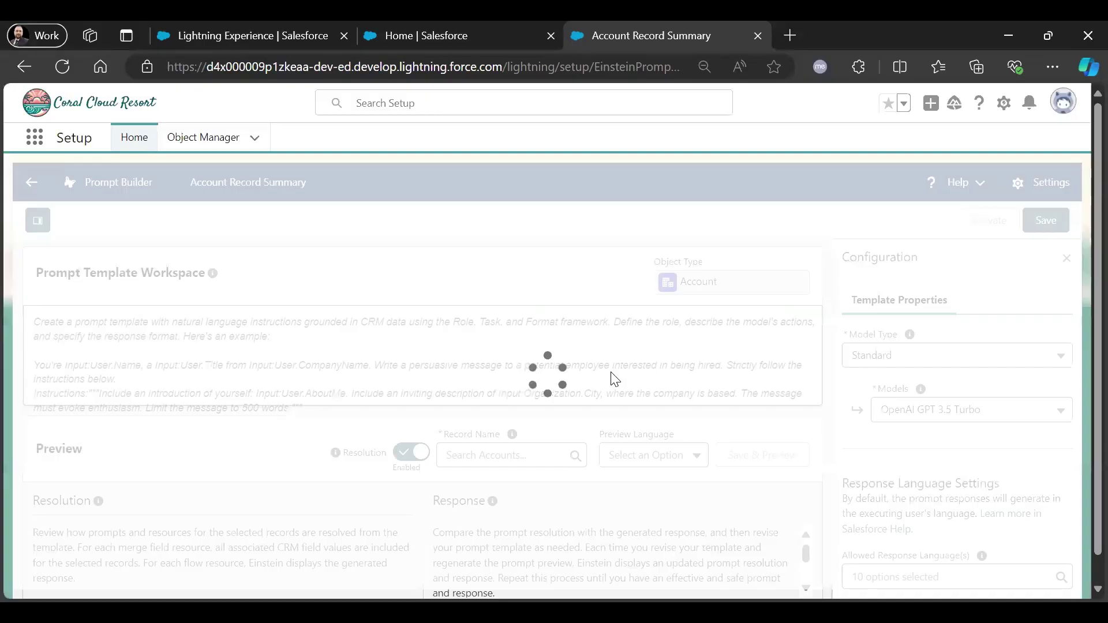
Write the prompt "Use this information to create a summary" followed by separate lines "Account Name :", "Type :" and "Related Contacts :".
left_click(398, 335)
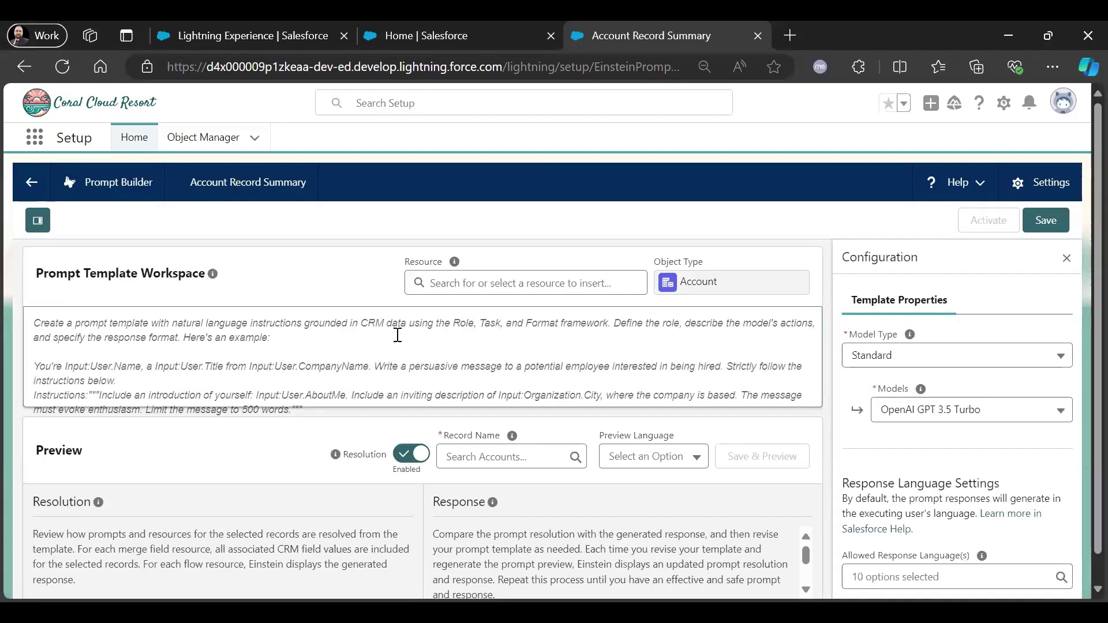
type("Use this information to create a summary ")
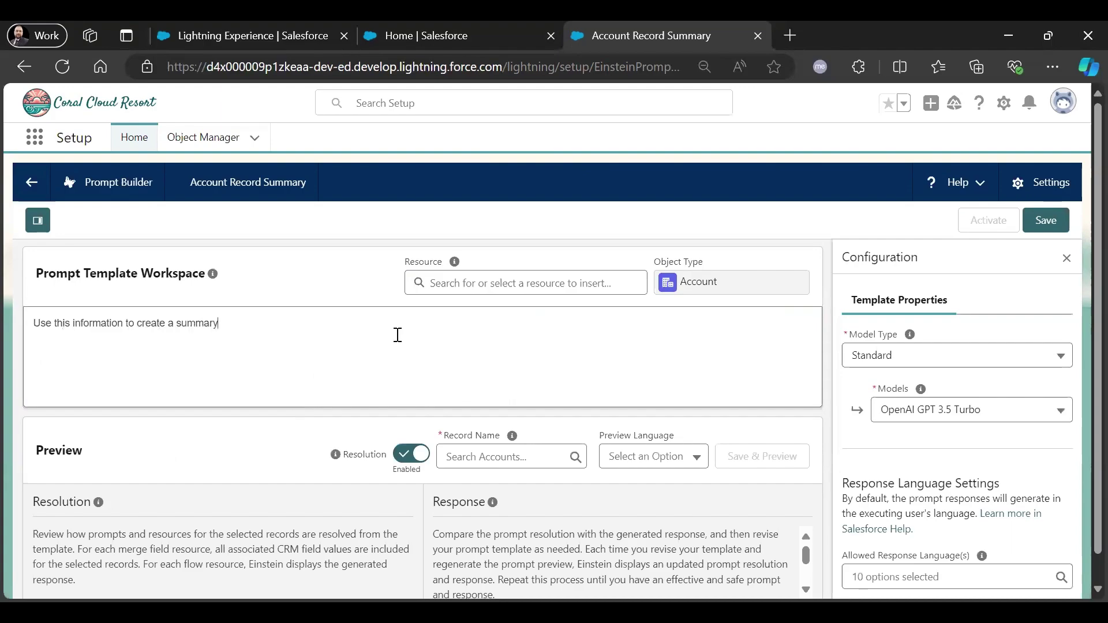
type("Account Name :")
key("Return")
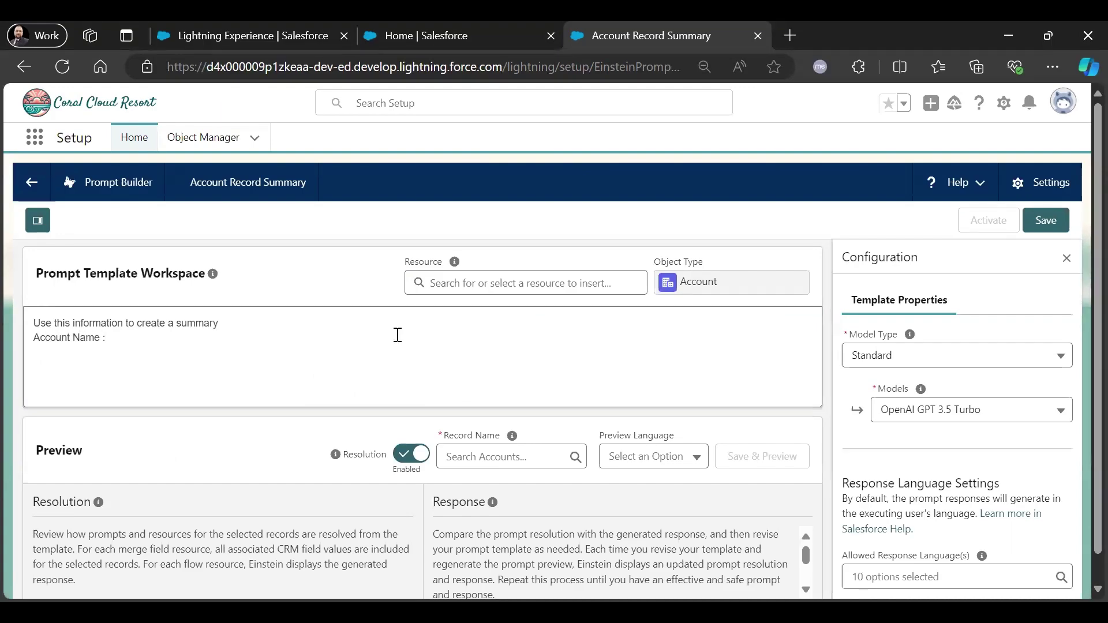
type("Type")
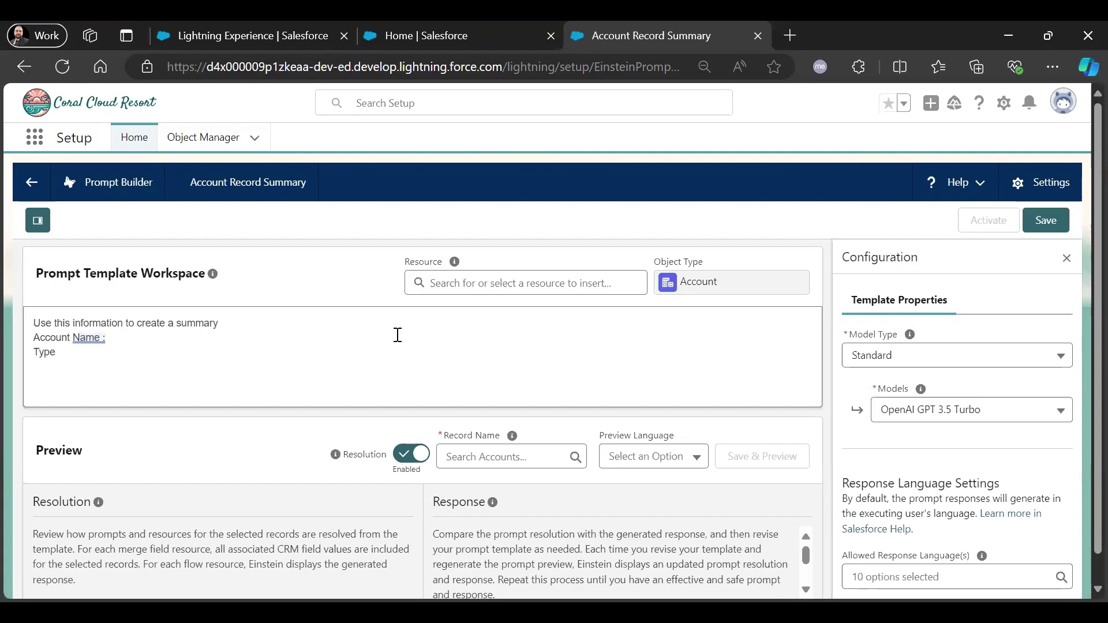
type(" : Related Contacts :")
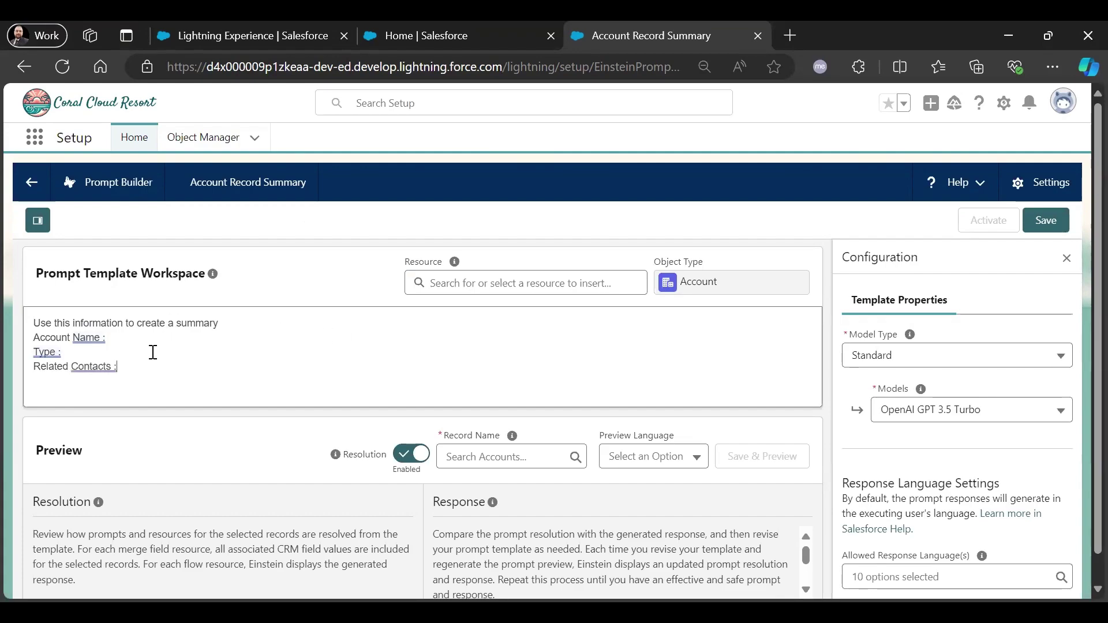
Add an "Address :" line between the Type and Related Contacts lines of the prompt.
left_click(152, 352)
key("Return")
type("Addres")
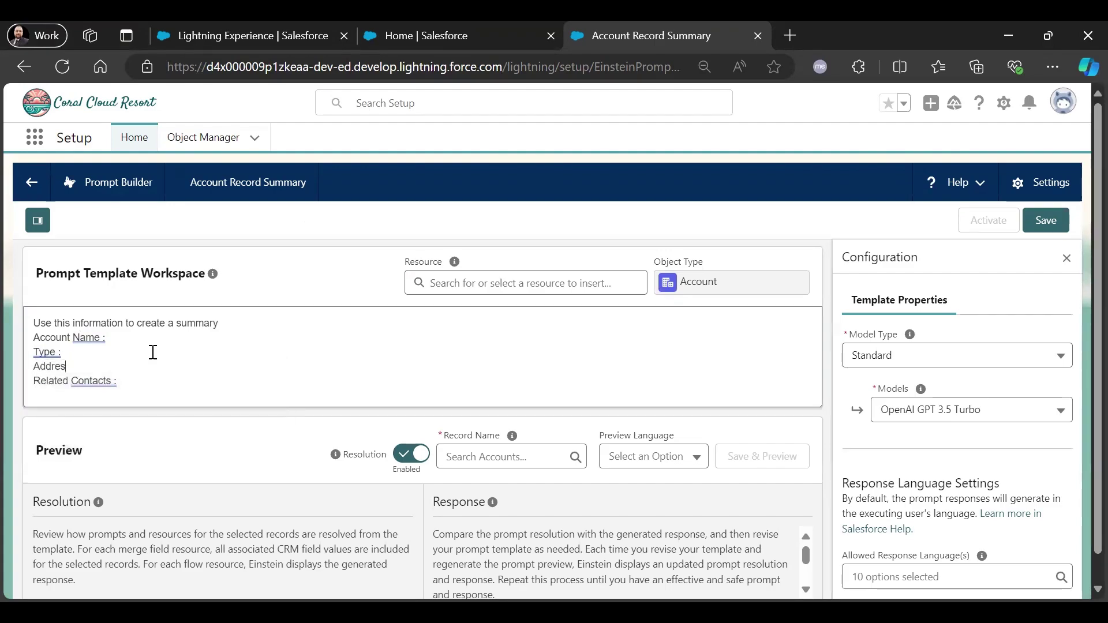
type("s :")
Insert the Account Name field of the Account resource after the "Account Name :" label.
left_click(608, 281)
left_click(542, 415)
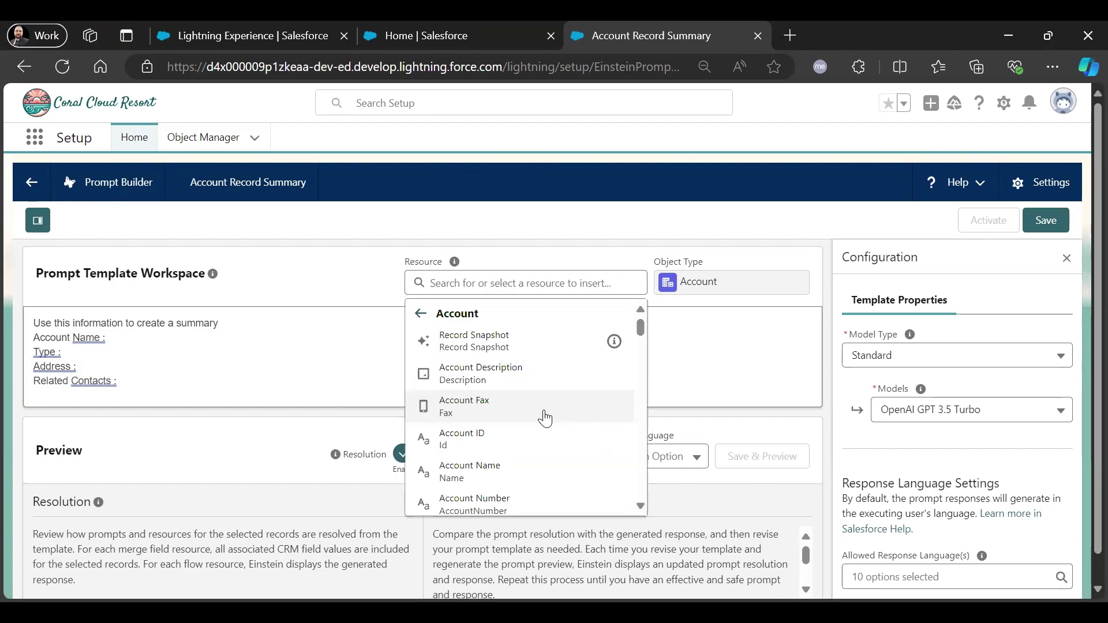
scroll(537, 411, "down", 2)
left_click(529, 392)
Insert the Account Type field of the Account resource after the "Type :" label.
left_click(131, 352)
left_click(539, 282)
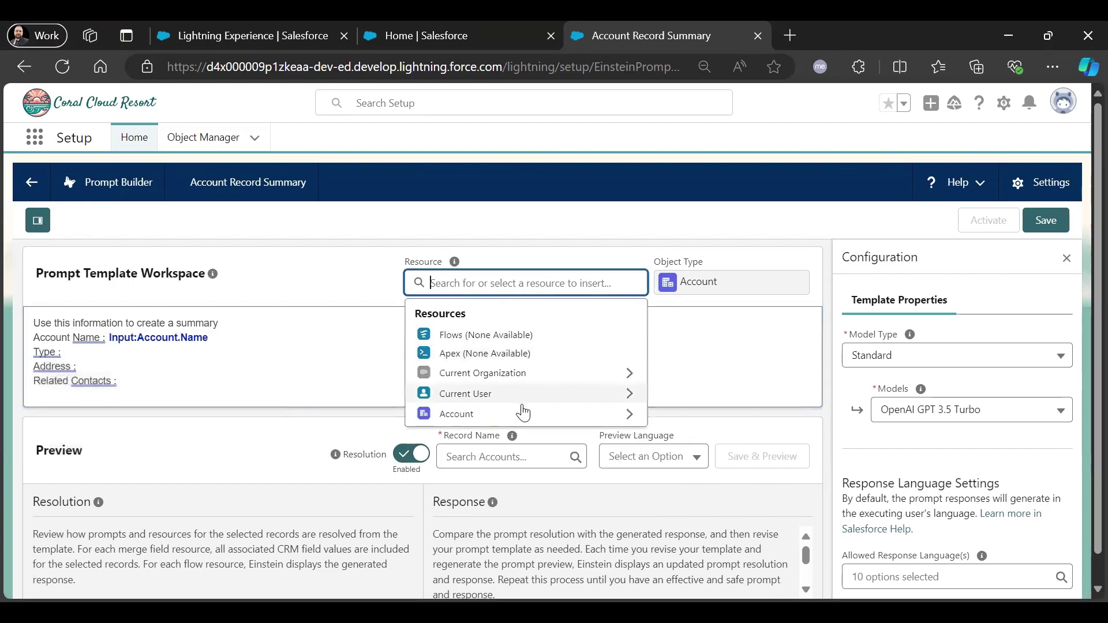
left_click(521, 413)
scroll(544, 404, "down", 5)
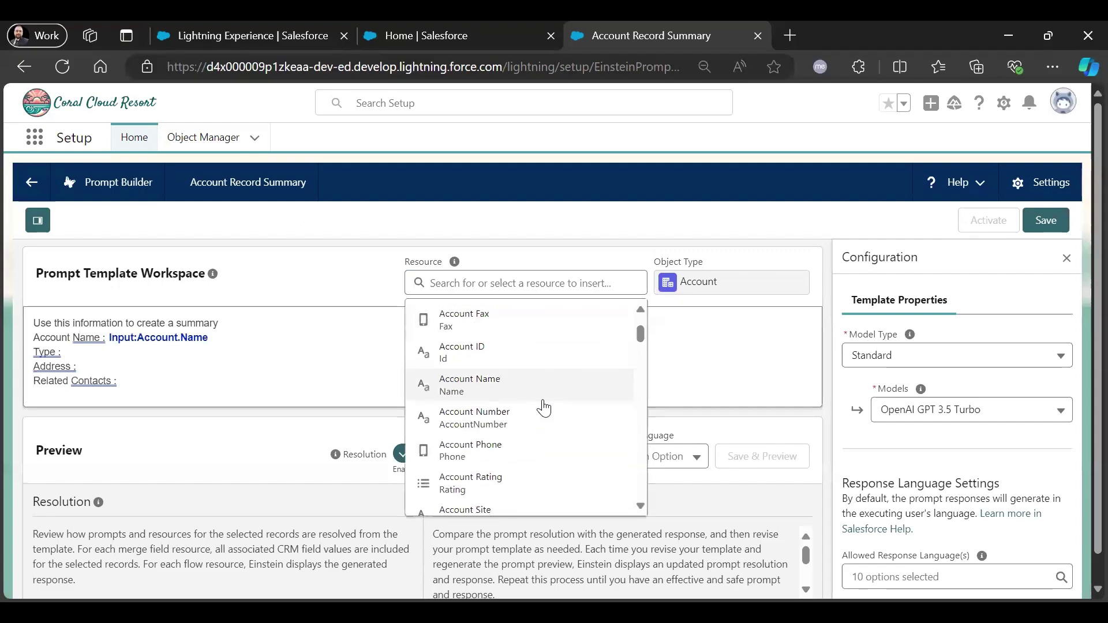
left_click(542, 408)
Insert the Account's Billing City field after the "Address :" label in the prompt.
left_click(181, 367)
left_click(490, 282)
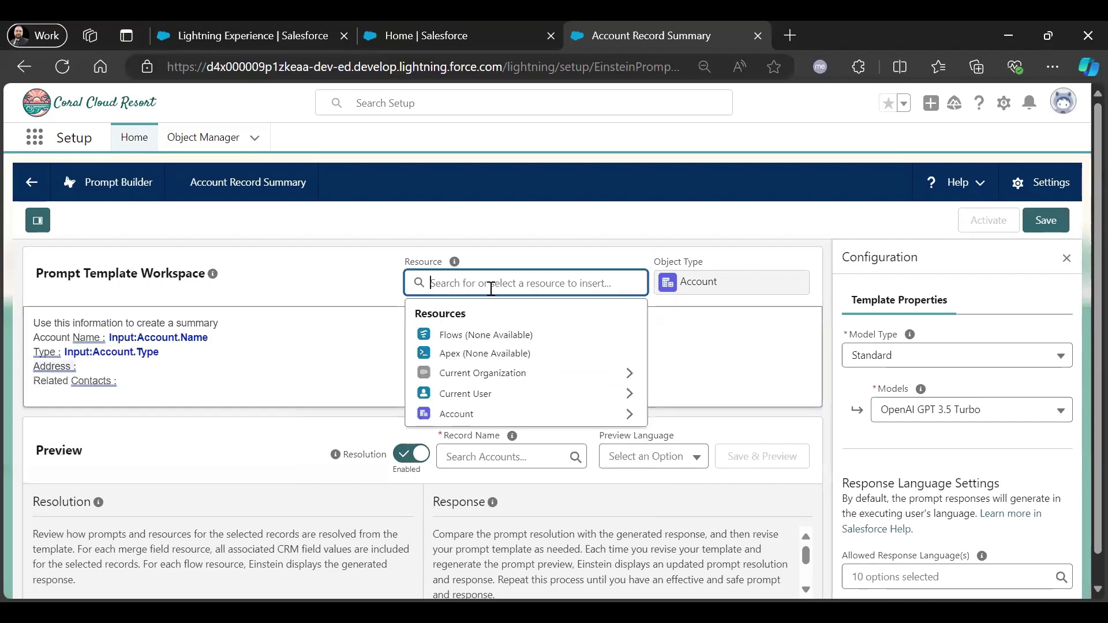
left_click(513, 413)
scroll(545, 411, "down", 3)
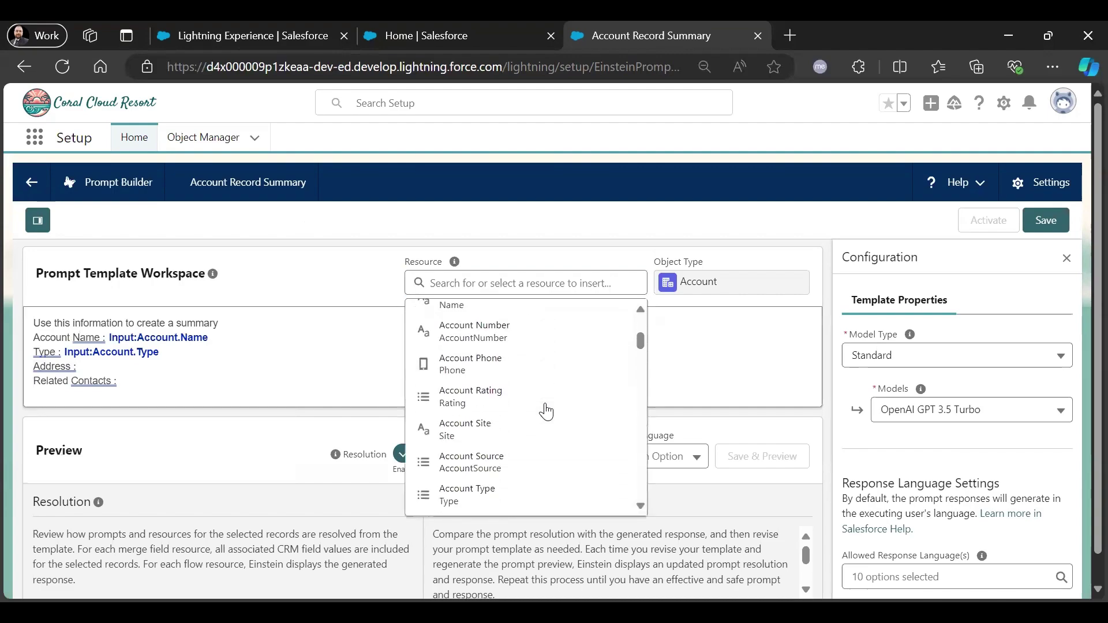
scroll(545, 411, "up", 1)
scroll(546, 411, "down", 5)
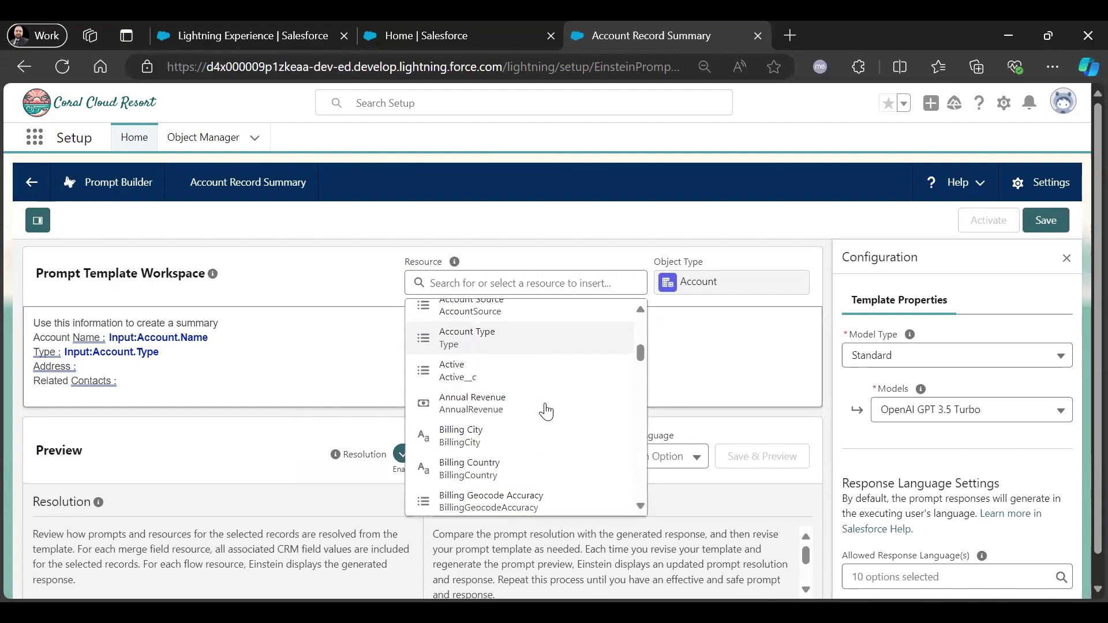
scroll(546, 412, "down", 6)
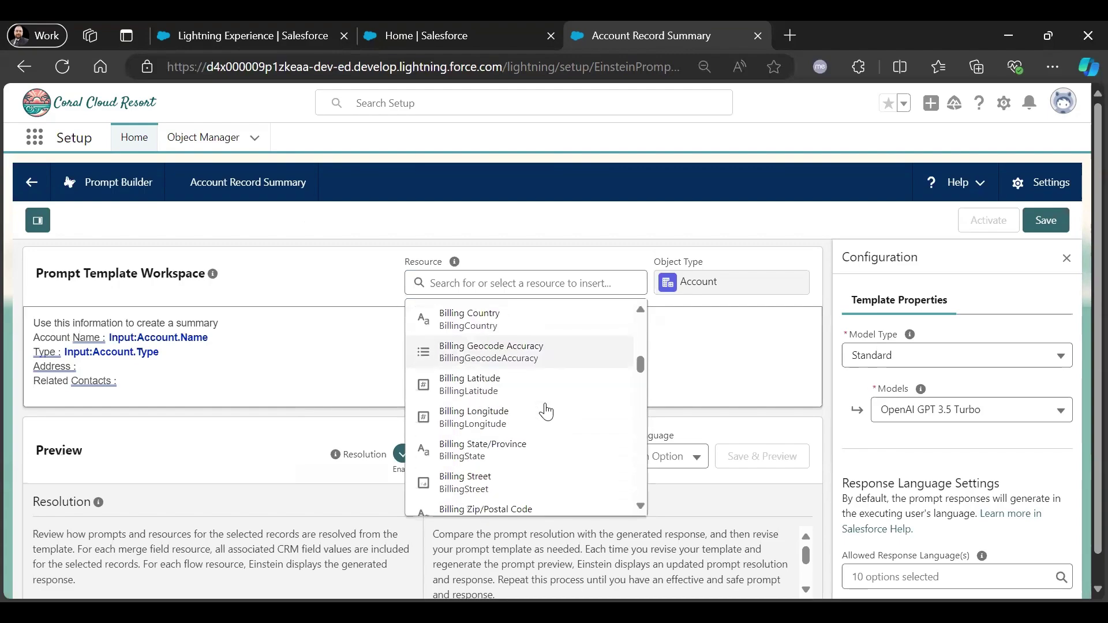
scroll(546, 412, "down", 5)
scroll(544, 425, "up", 9)
scroll(546, 438, "up", 1)
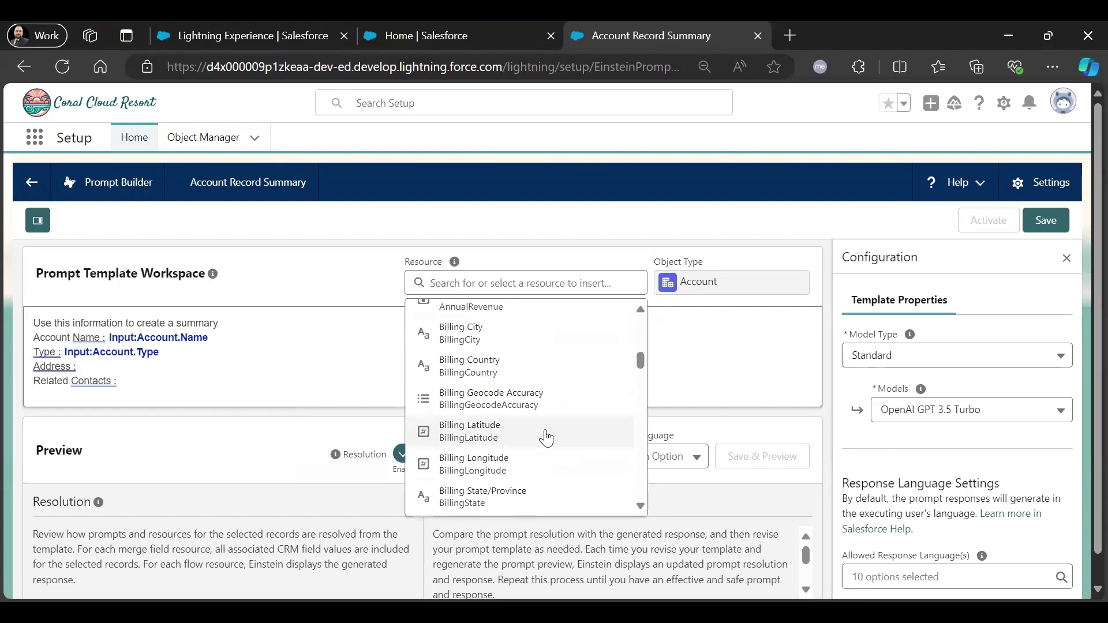
scroll(546, 437, "up", 2)
left_click(492, 422)
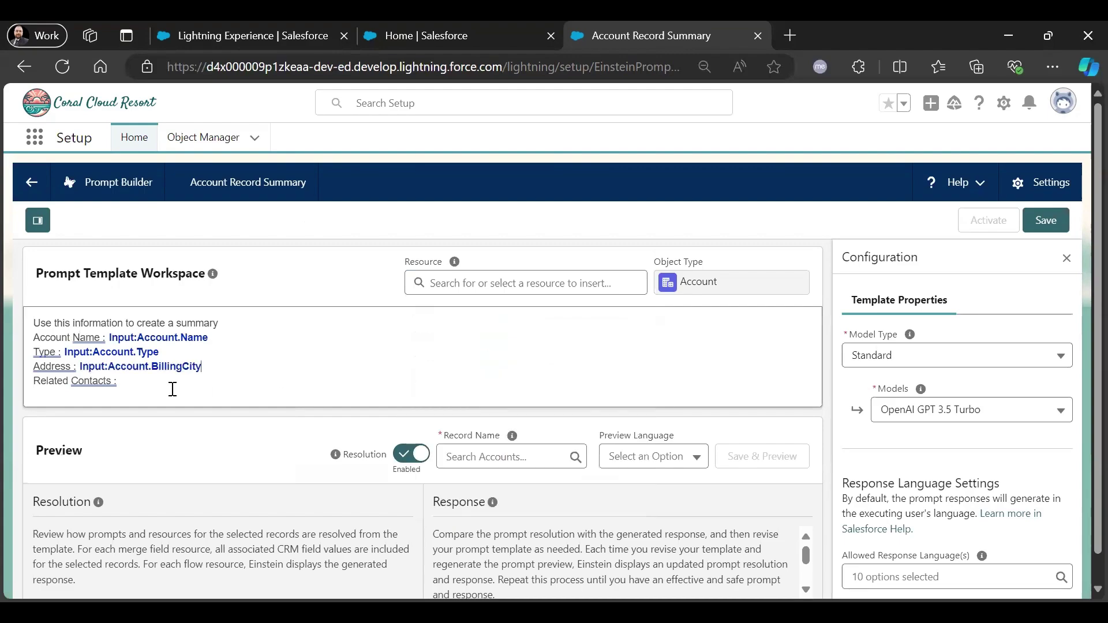
Insert the Account's Contacts related list after the "Related Contacts :" label.
left_click(521, 277)
left_click(545, 414)
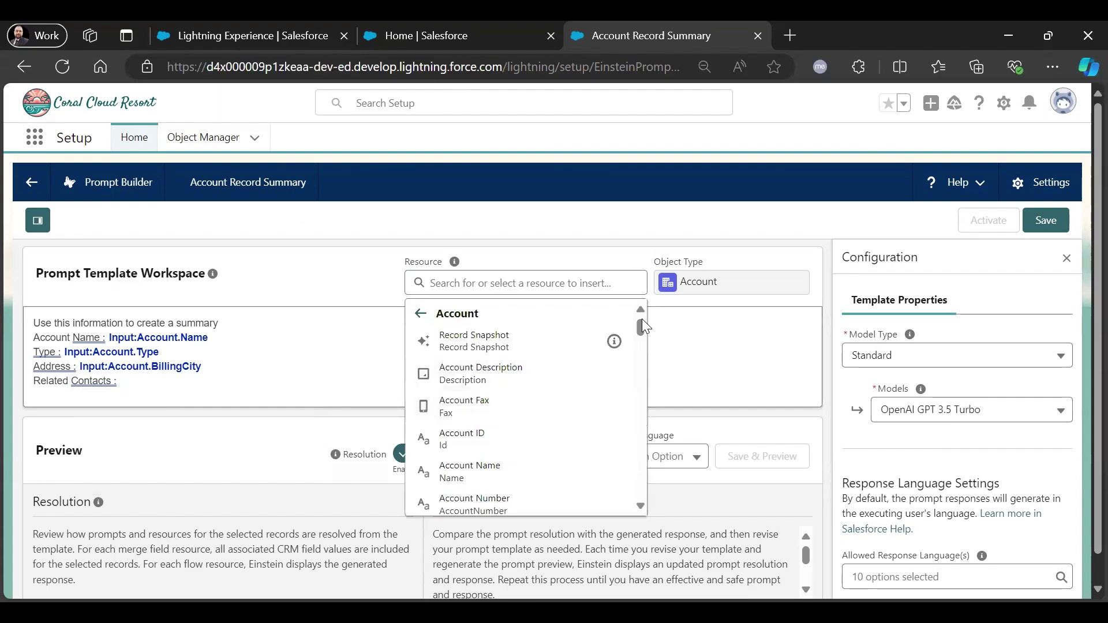
left_click_drag(642, 327, 636, 511)
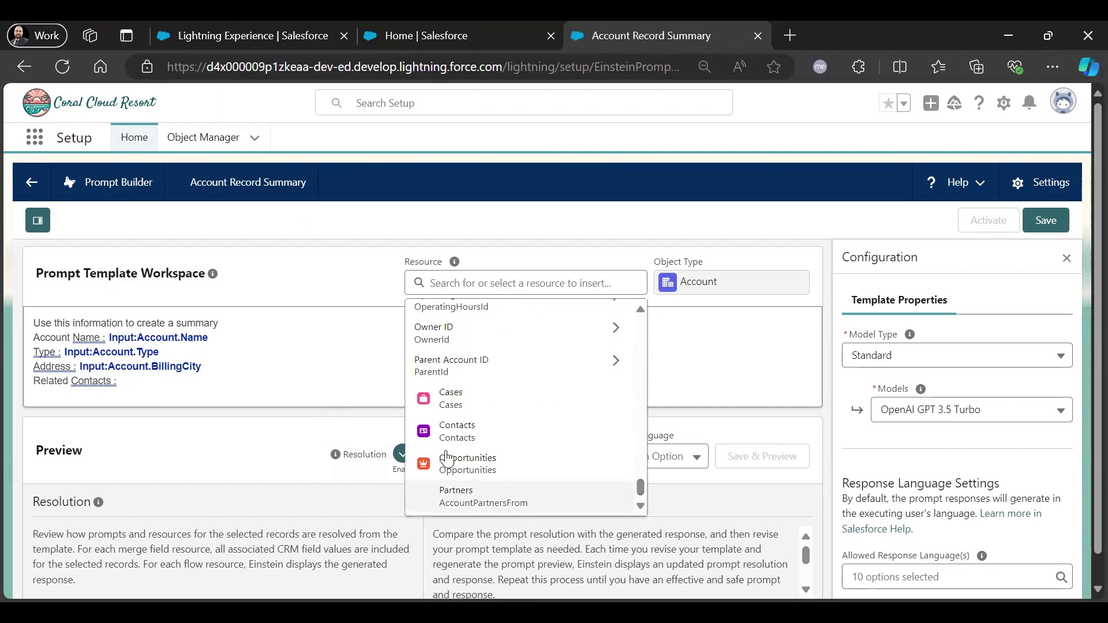
left_click(478, 430)
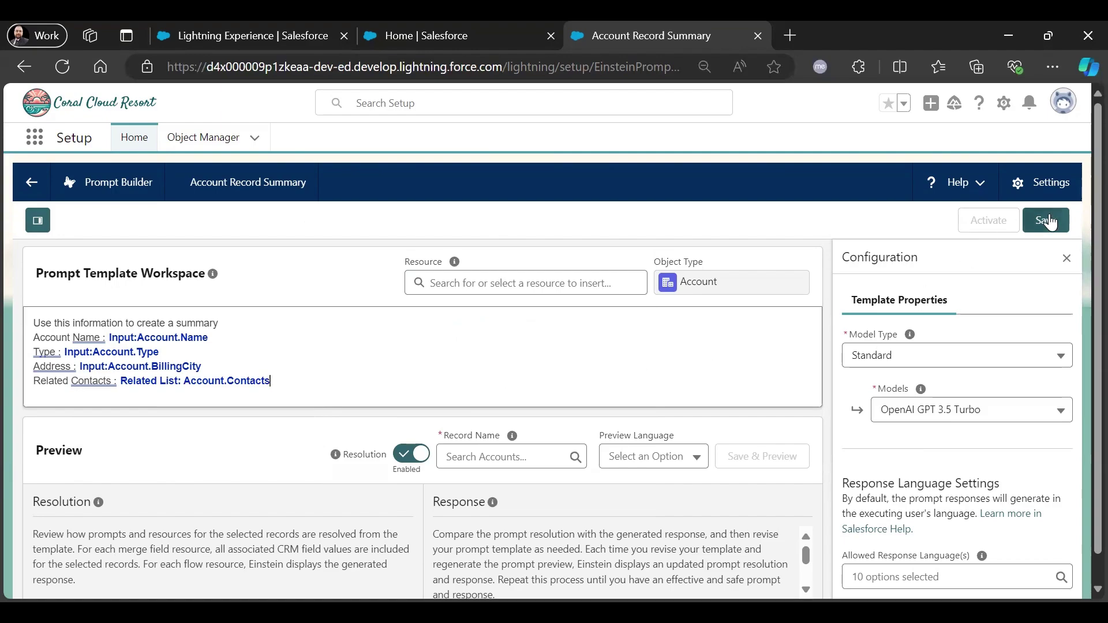
Change the template's model to OpenAI GPT 4.
left_click(998, 417)
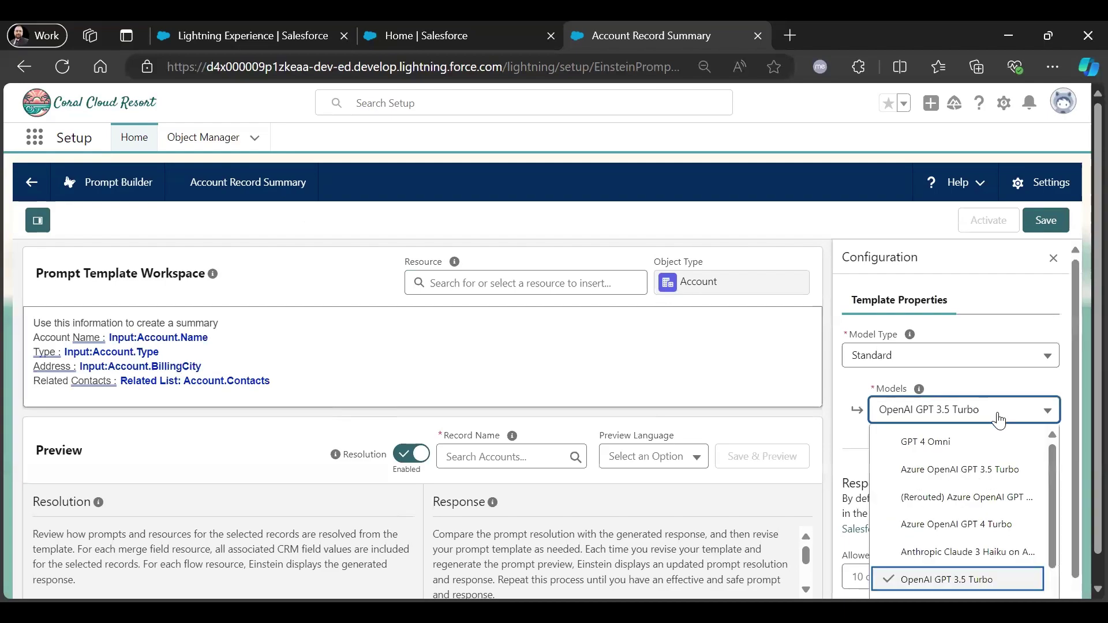
scroll(1000, 474, "down", 3)
left_click(998, 519)
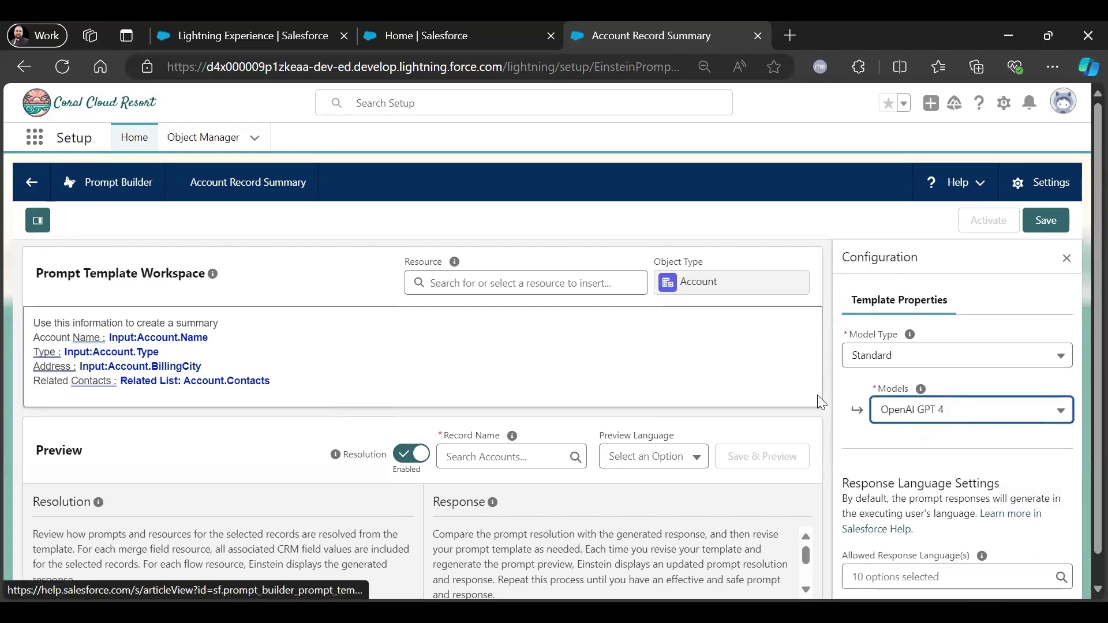
Look up an available account record in the Accounts list of the Generative Canvas app, and return to the prompt template.
scroll(734, 403, "down", 1)
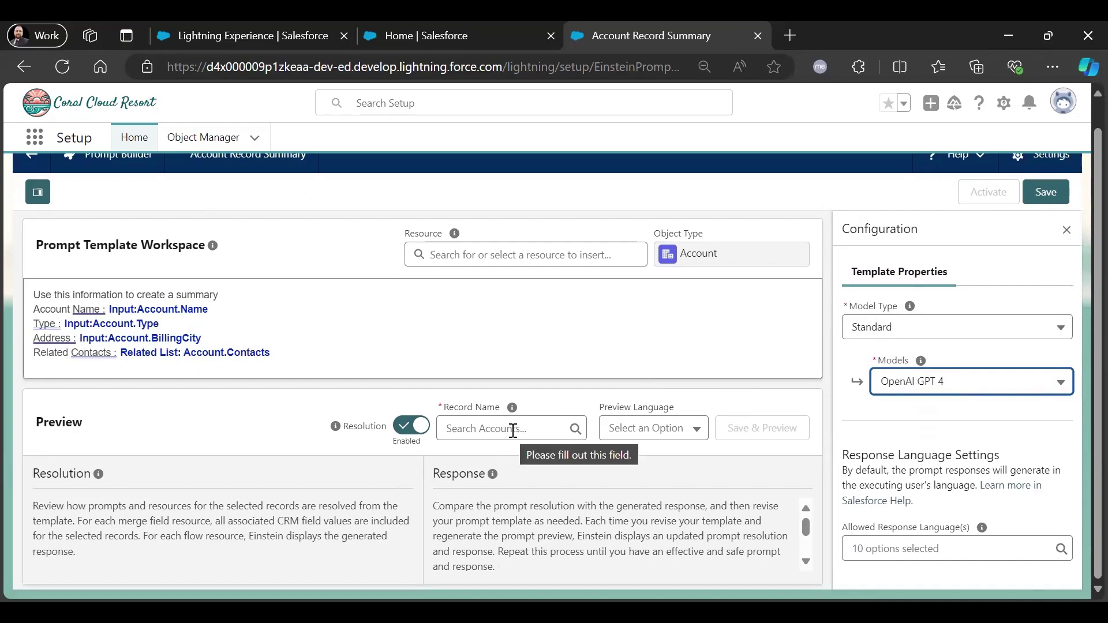
left_click(434, 31)
left_click(243, 23)
left_click(364, 143)
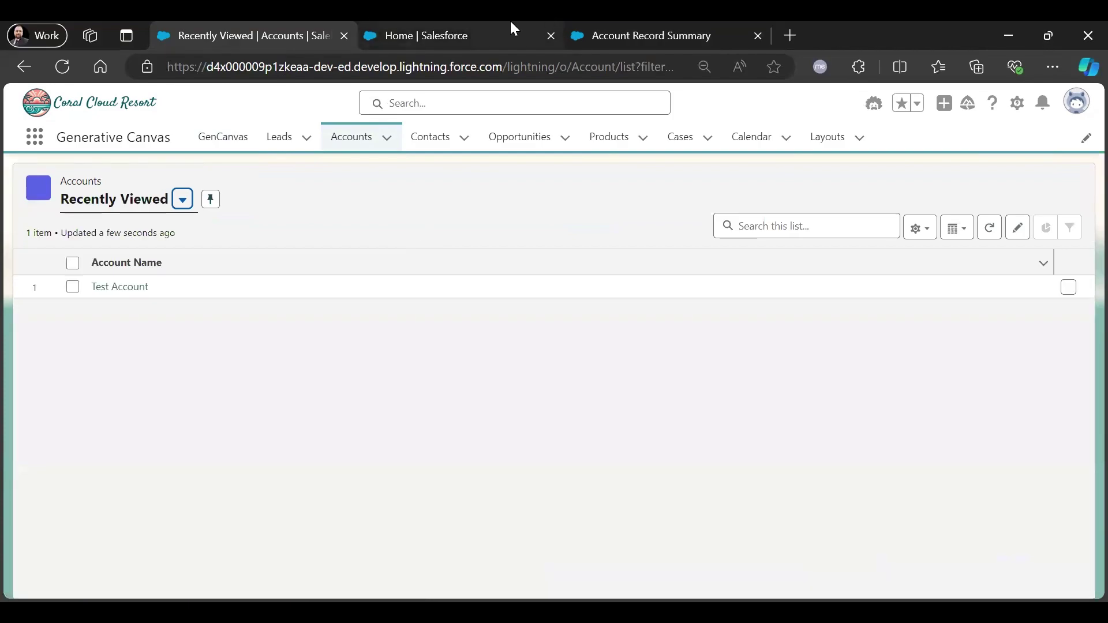
left_click(639, 28)
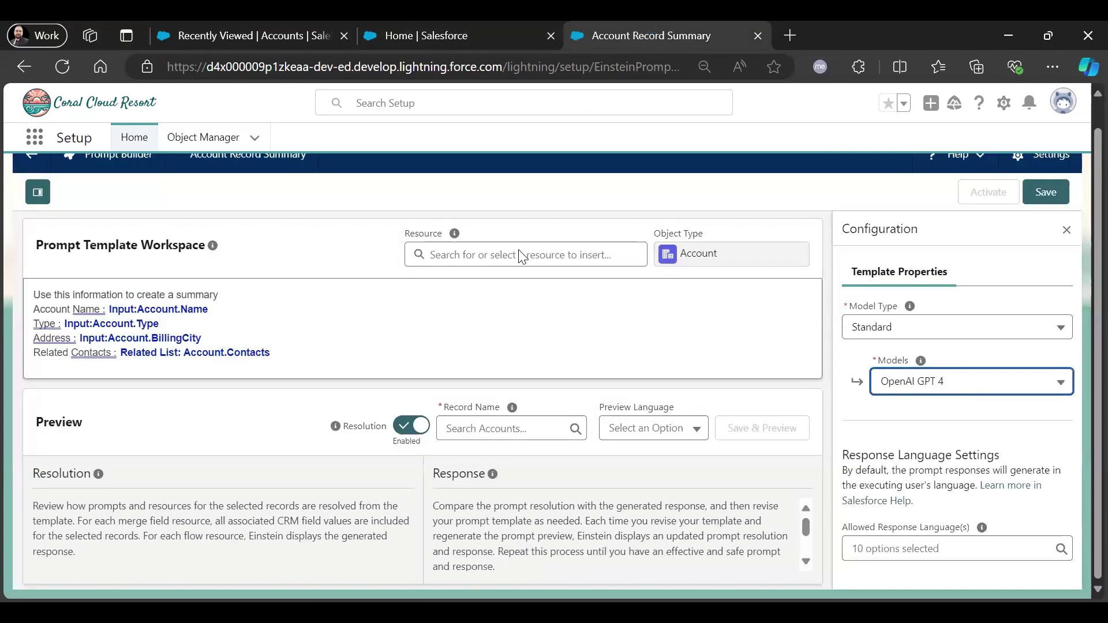
Save and preview the prompt template with the Test Account record, and activate it.
left_click(484, 433)
type("Test")
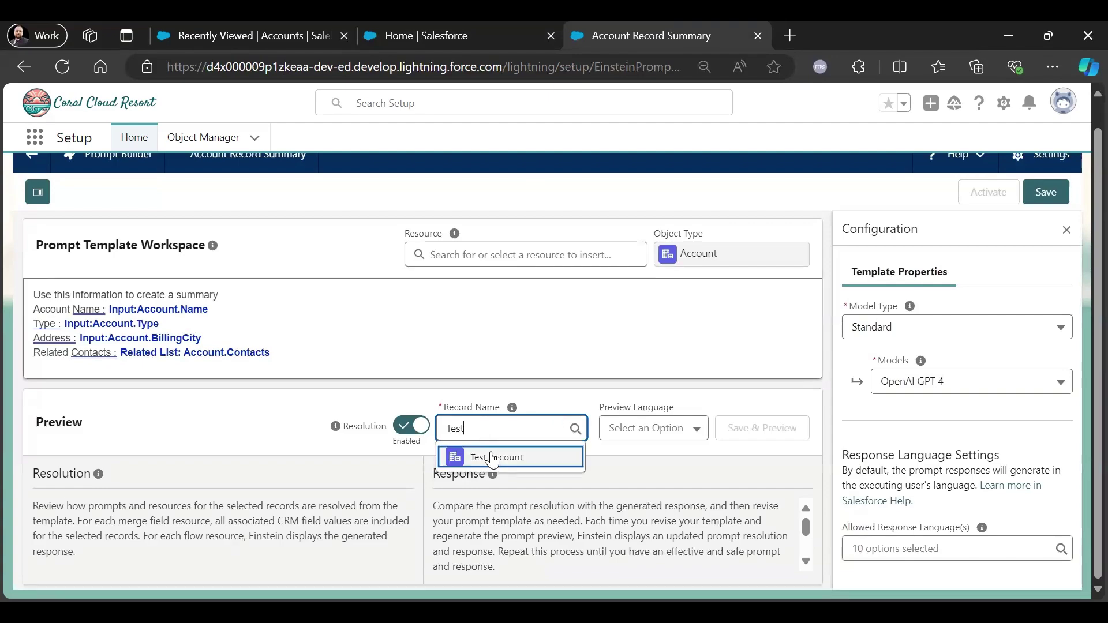
left_click(510, 456)
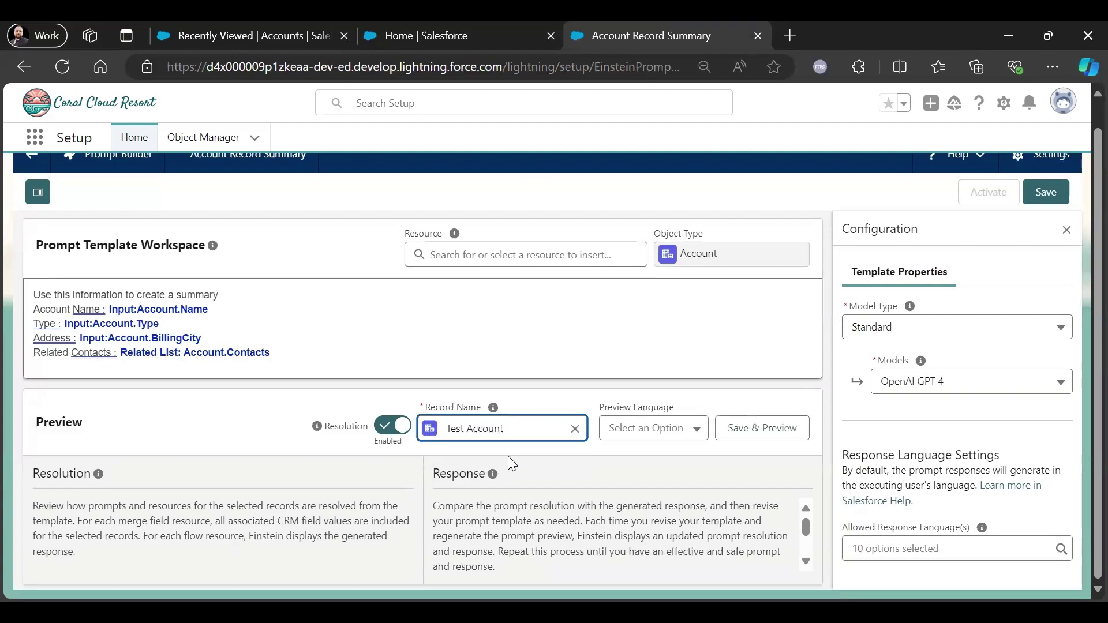
left_click(766, 431)
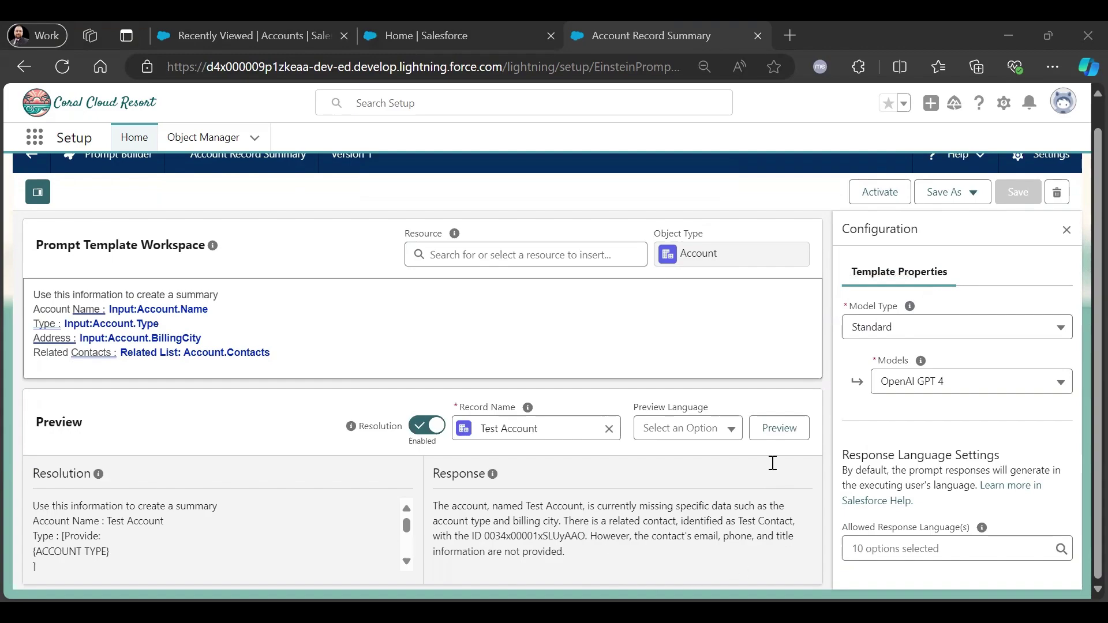
left_click(881, 196)
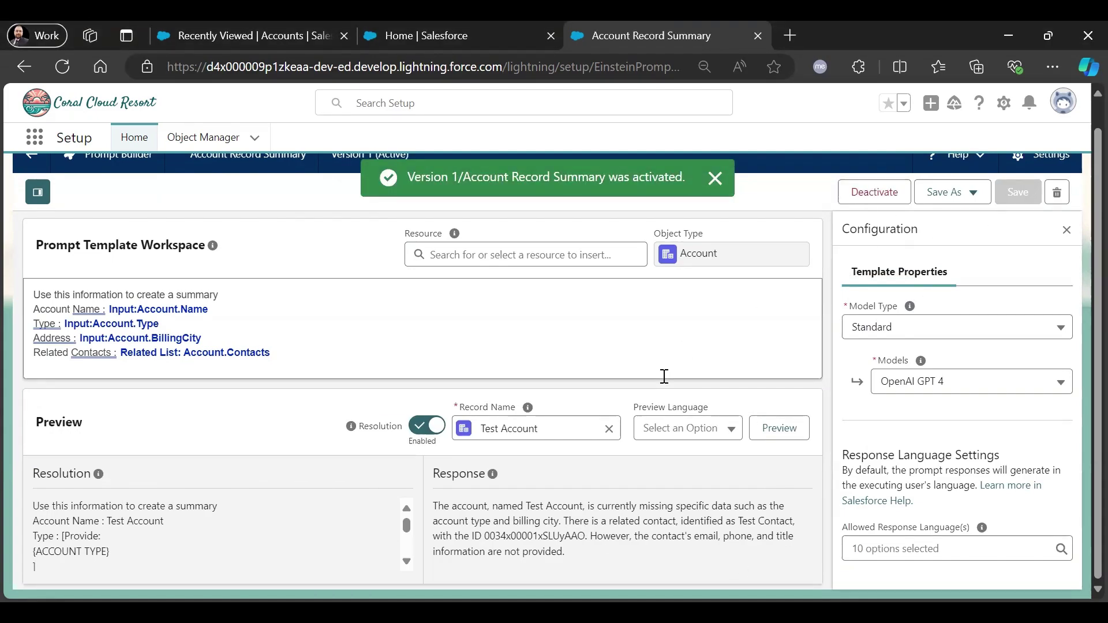
Find Flows under Process Automation in Setup and open it in a separate browser tab.
left_click(468, 22)
left_click(21, 181)
type("flo")
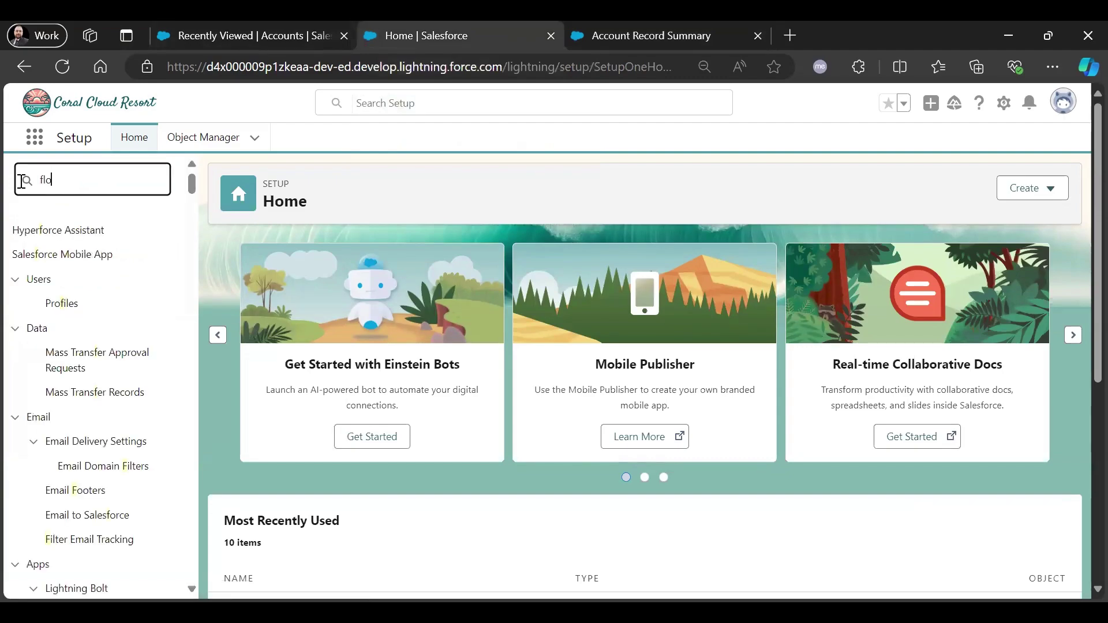
type("ws")
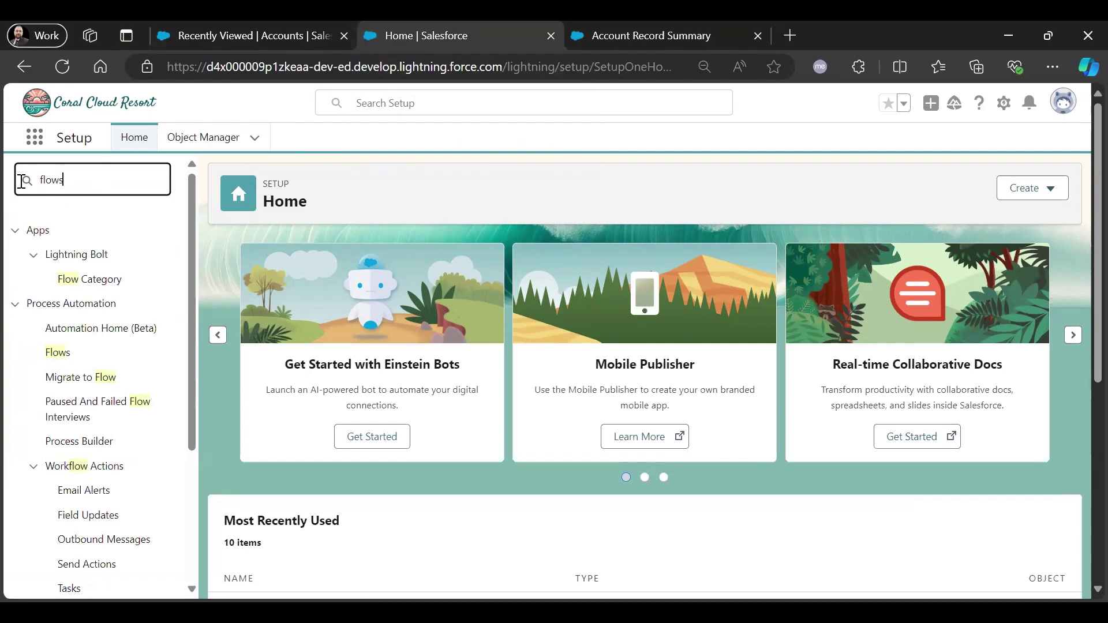
left_click(64, 266)
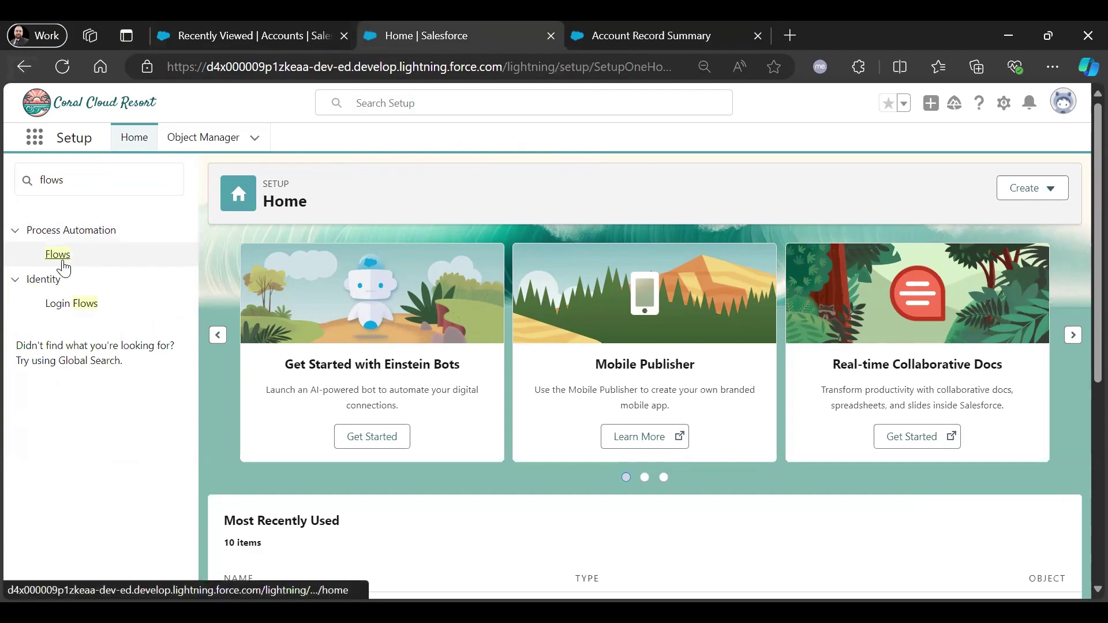
left_click(63, 268, "ctrl")
left_click(620, 22)
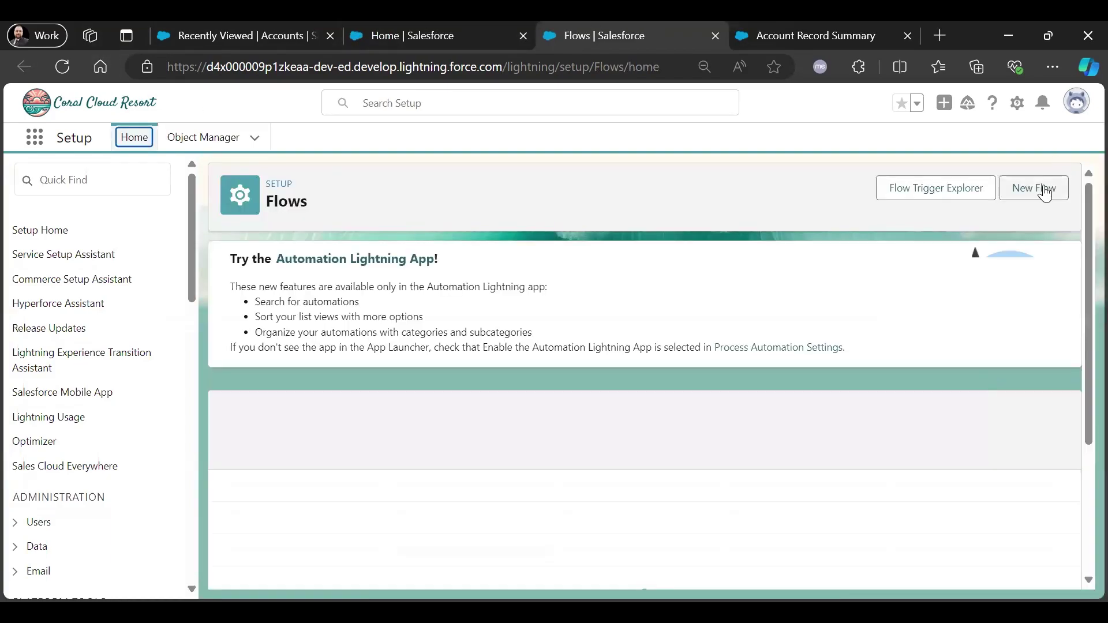
Create a new Screen Flow from scratch.
left_click(1043, 189)
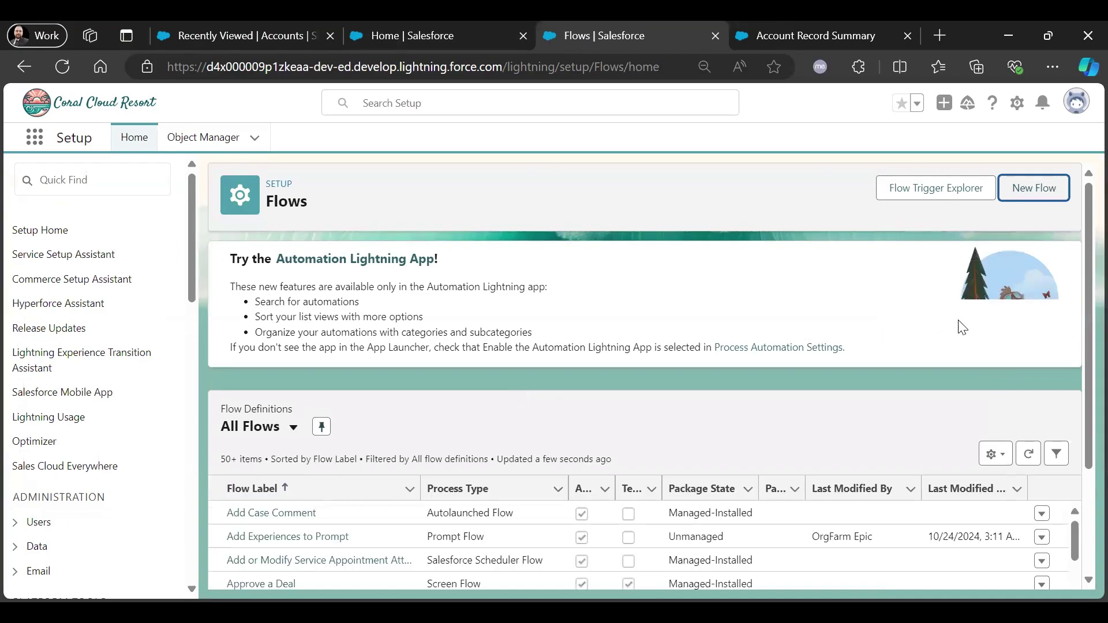
left_click(1036, 196)
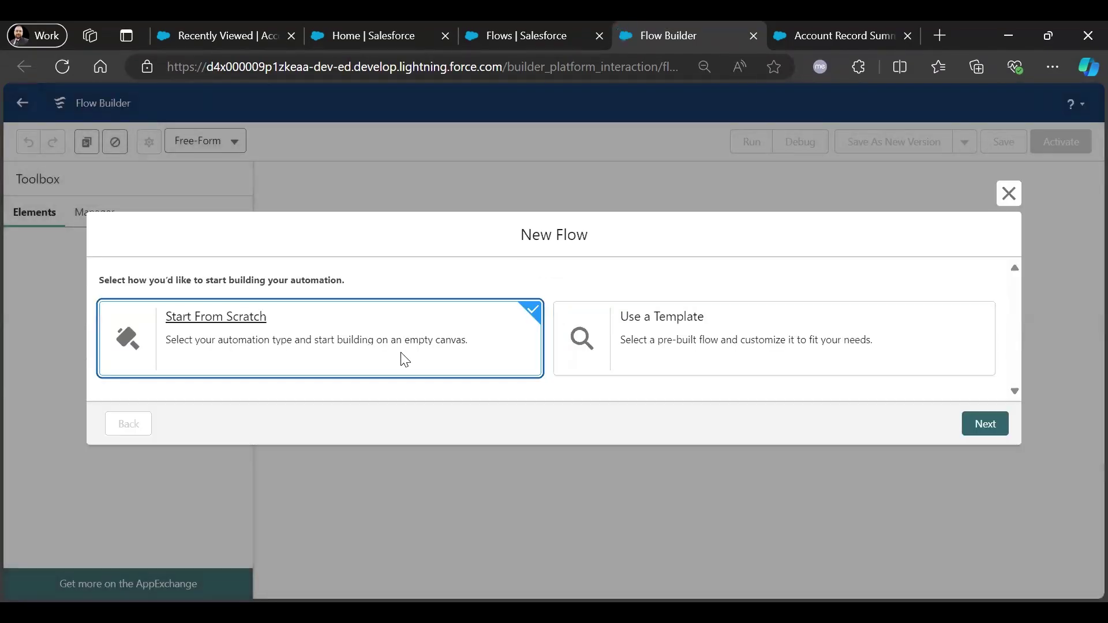
left_click(984, 424)
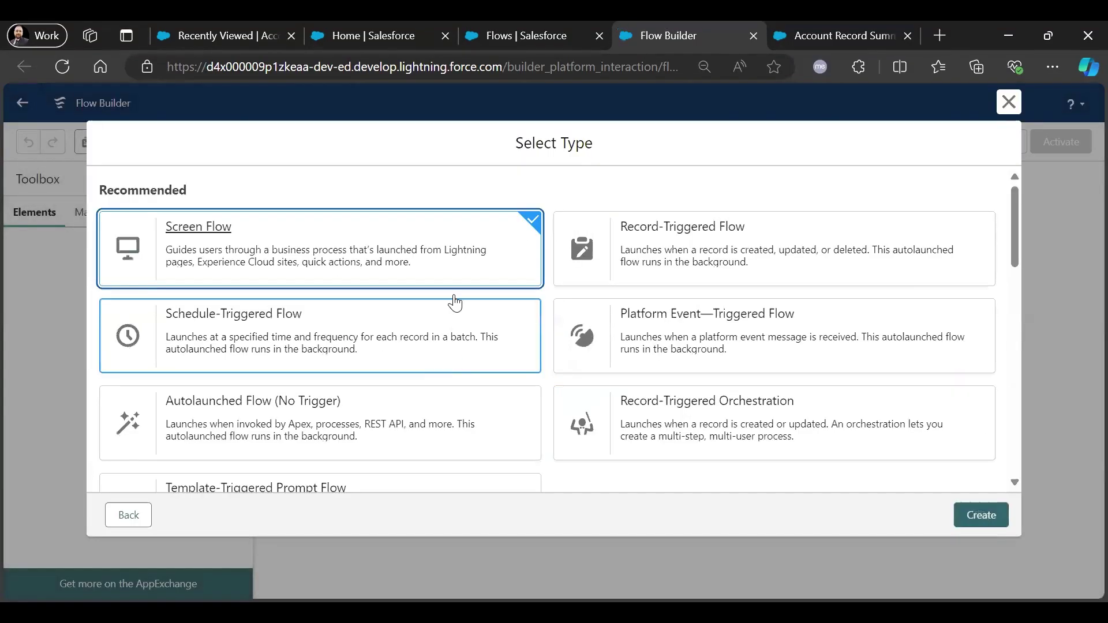
left_click(973, 516)
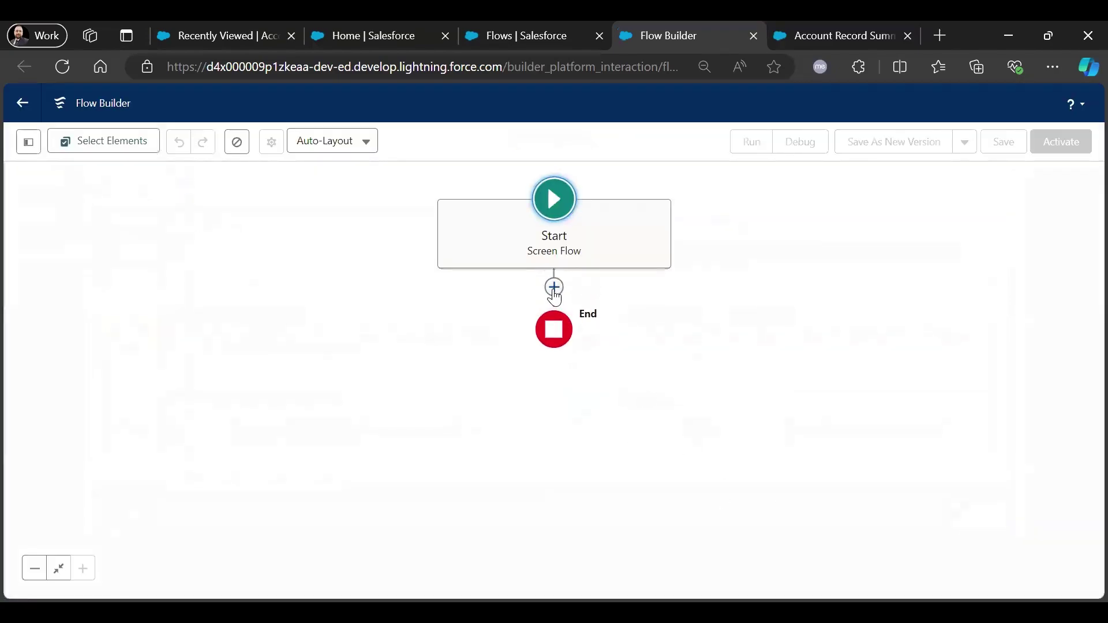
Add a Get Records element after the flow's start, labelled "Get Account Record", for the Account object.
left_click(554, 275)
left_click_drag(663, 357, 665, 458)
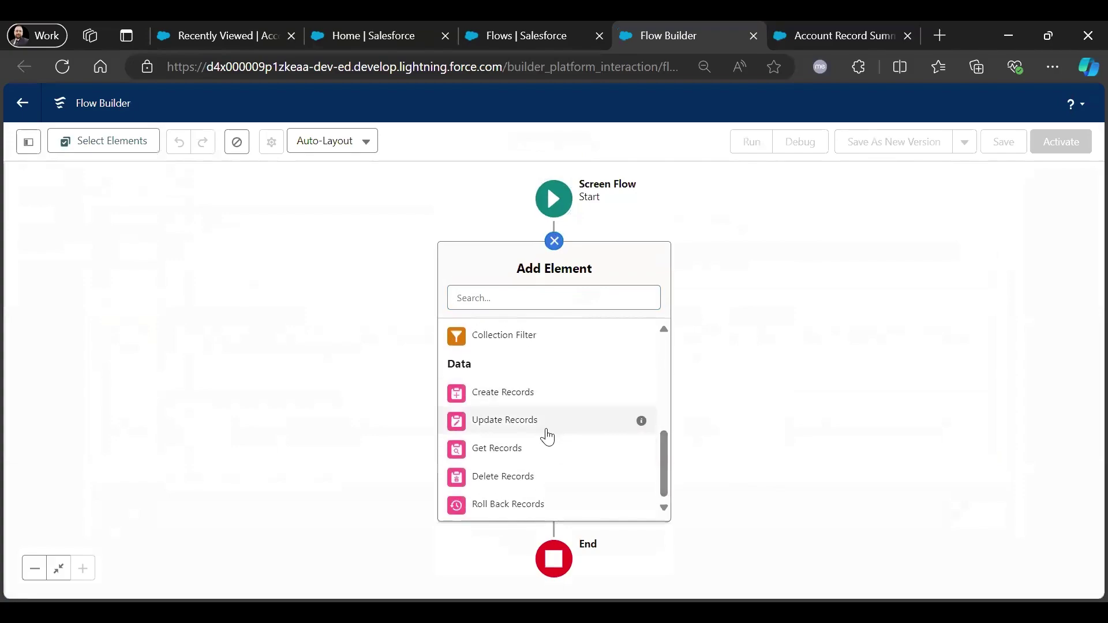
left_click(540, 453)
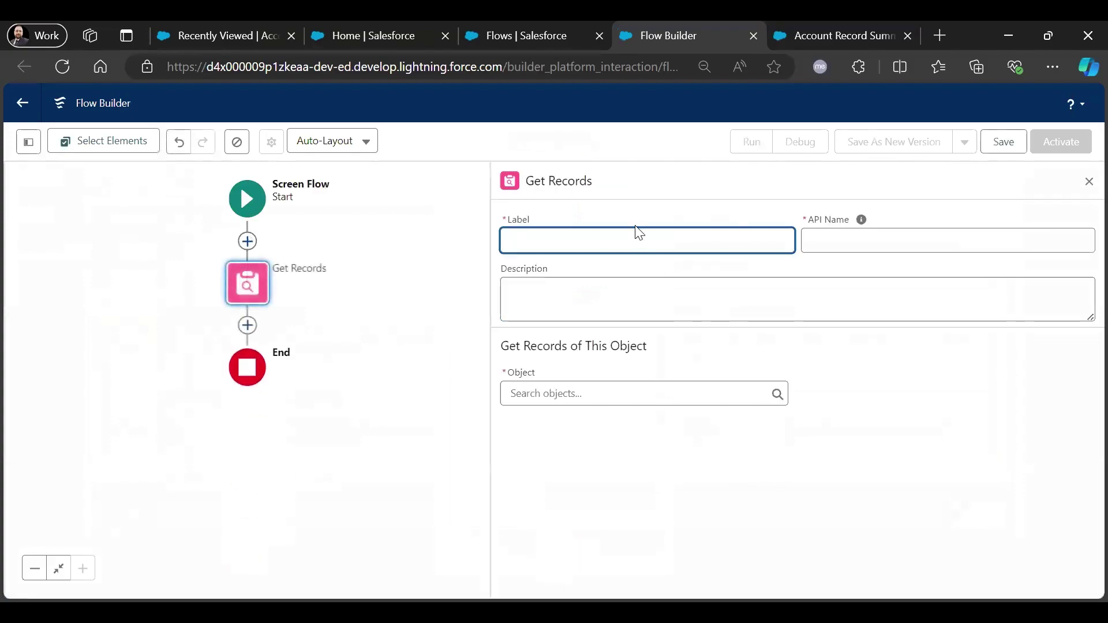
type("Get Account Record")
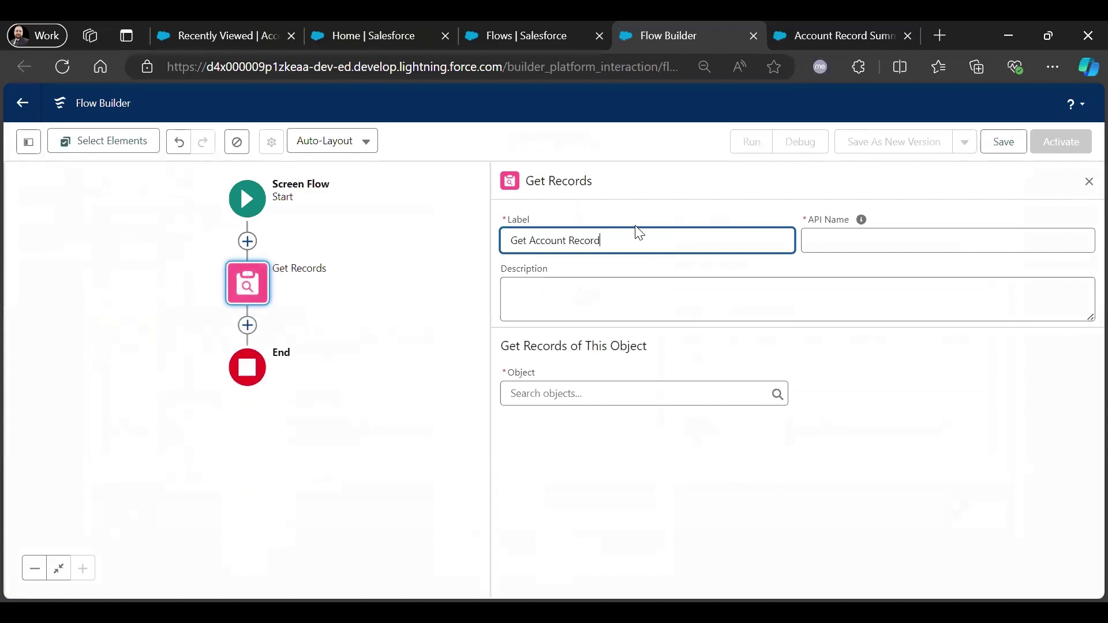
key("Tab")
key("Tab")
key("Tab")
key("Tab")
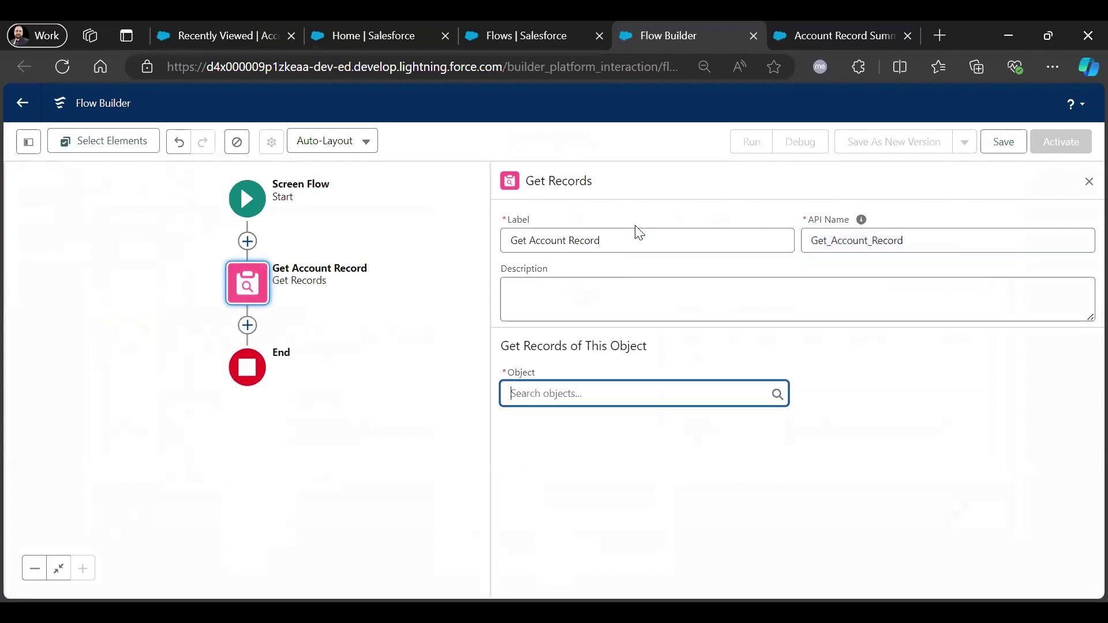
type("Account")
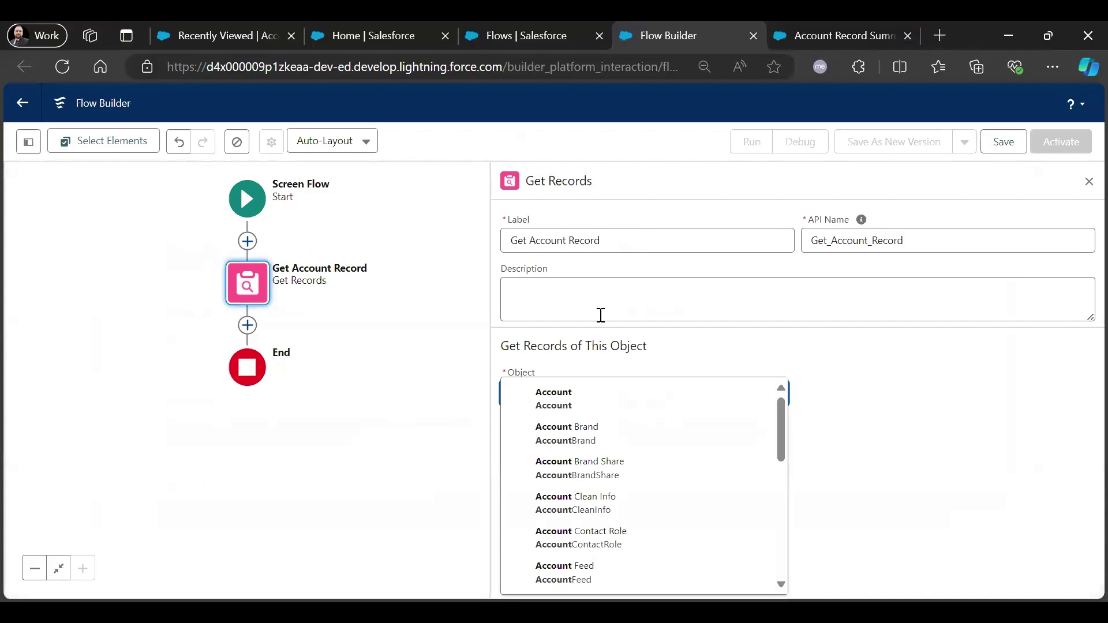
key("Return")
Set the account record filter's field to Id with the Equals operator.
scroll(606, 389, "down", 1)
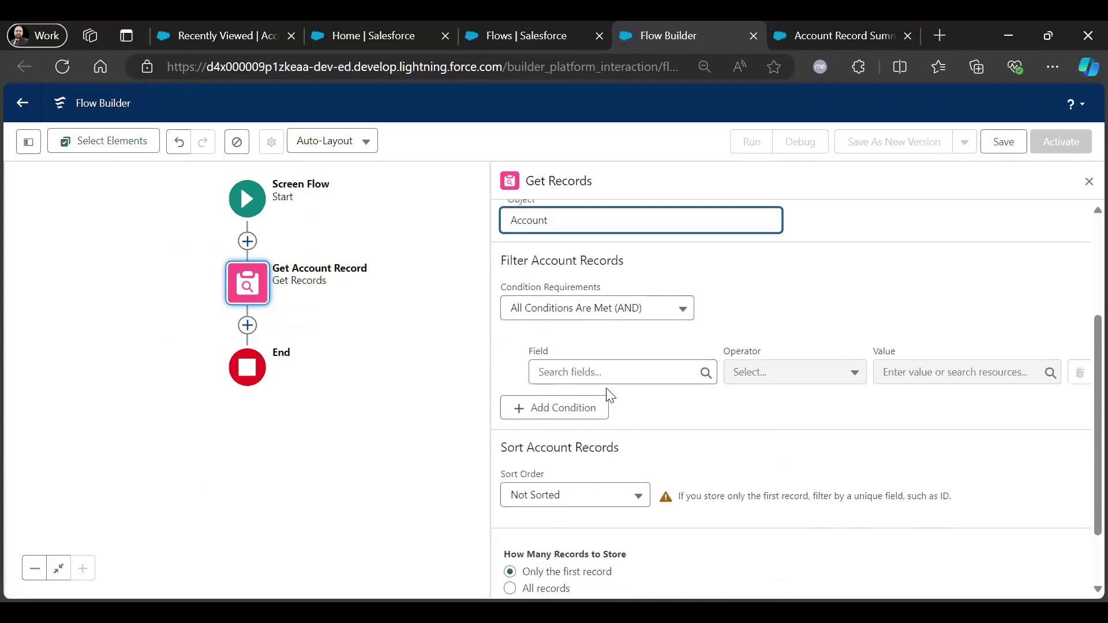
left_click(607, 379)
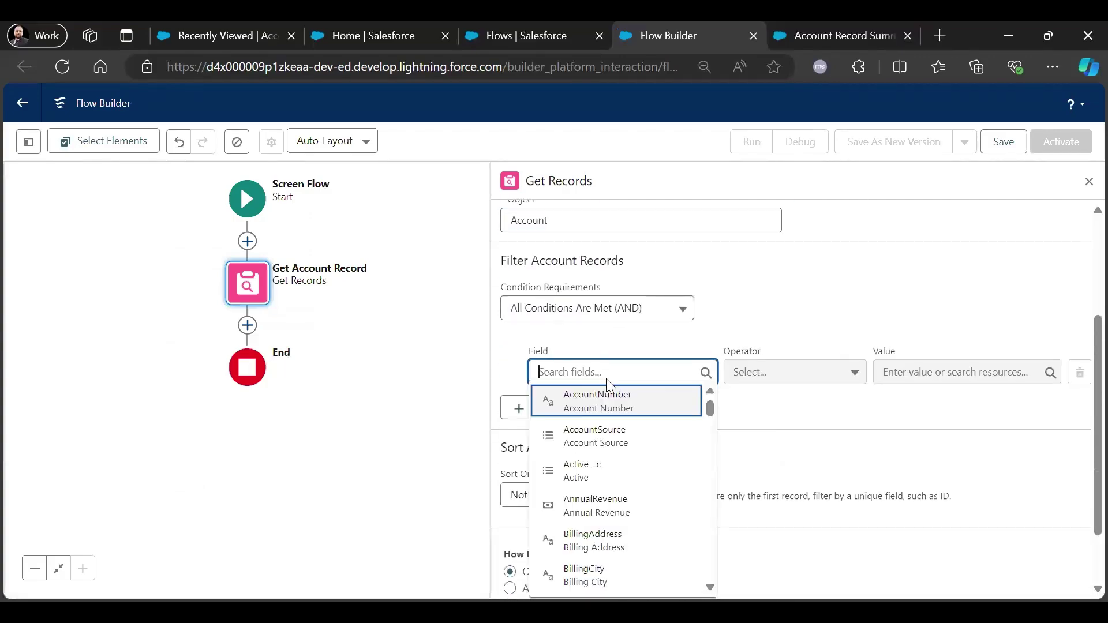
scroll(606, 379, "down", 1)
type("id")
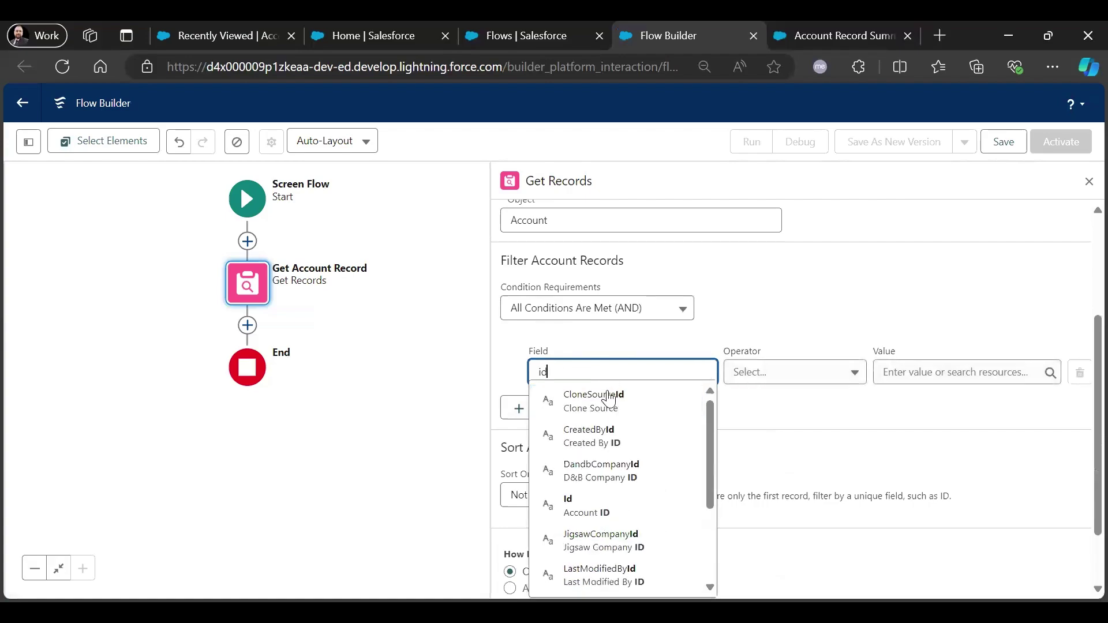
left_click(646, 509)
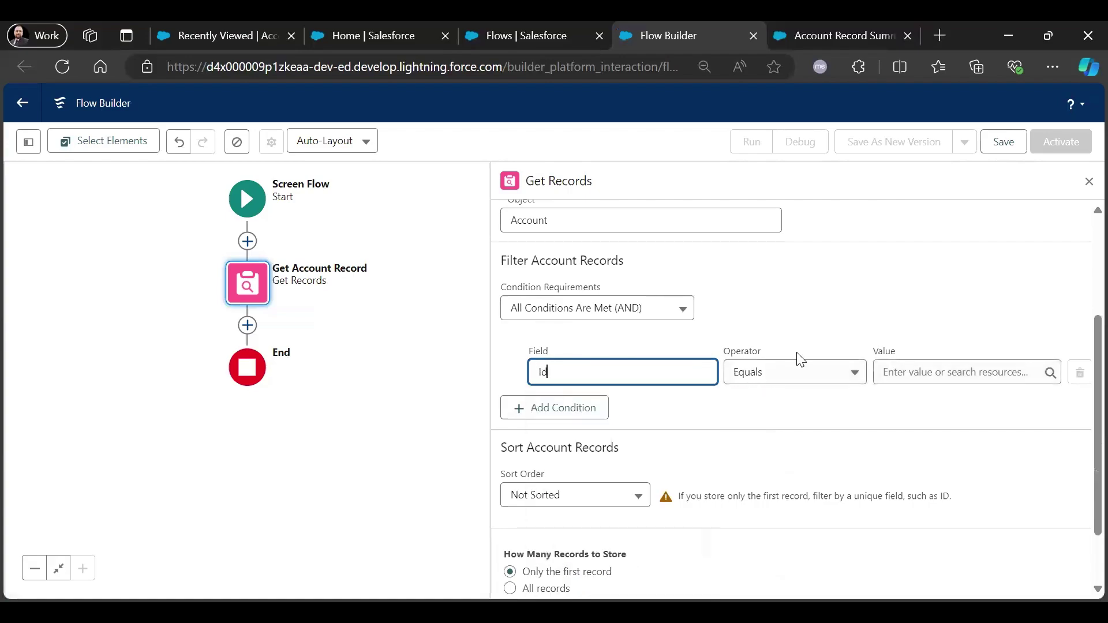
Create a Text variable named recordId, available for input and output, as the value of the Id filter condition.
left_click(939, 375)
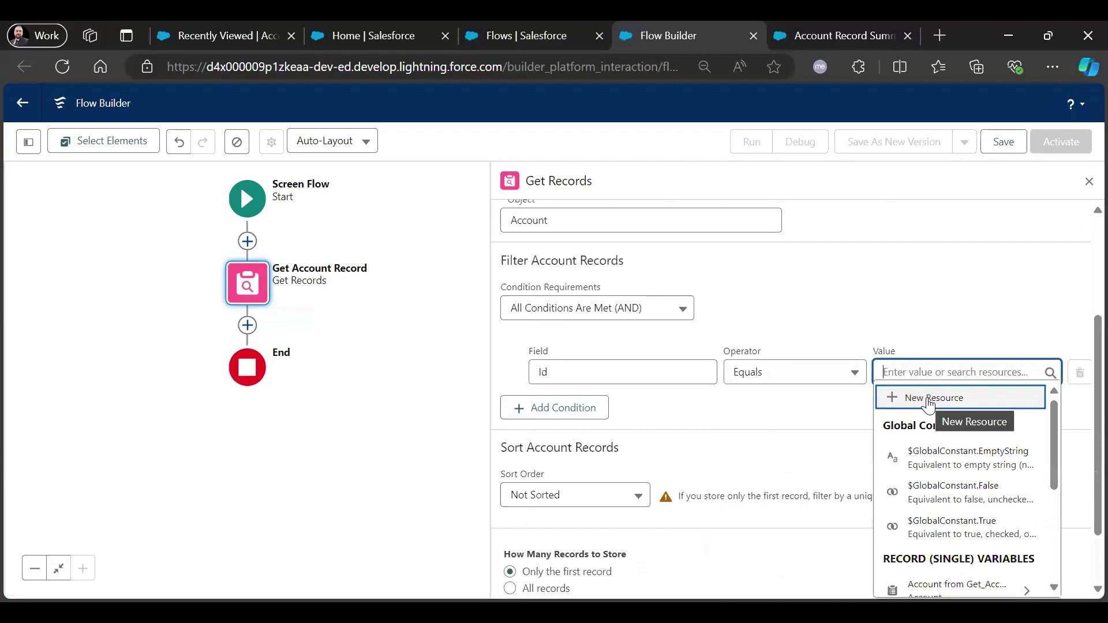
left_click(929, 402)
left_click(367, 287)
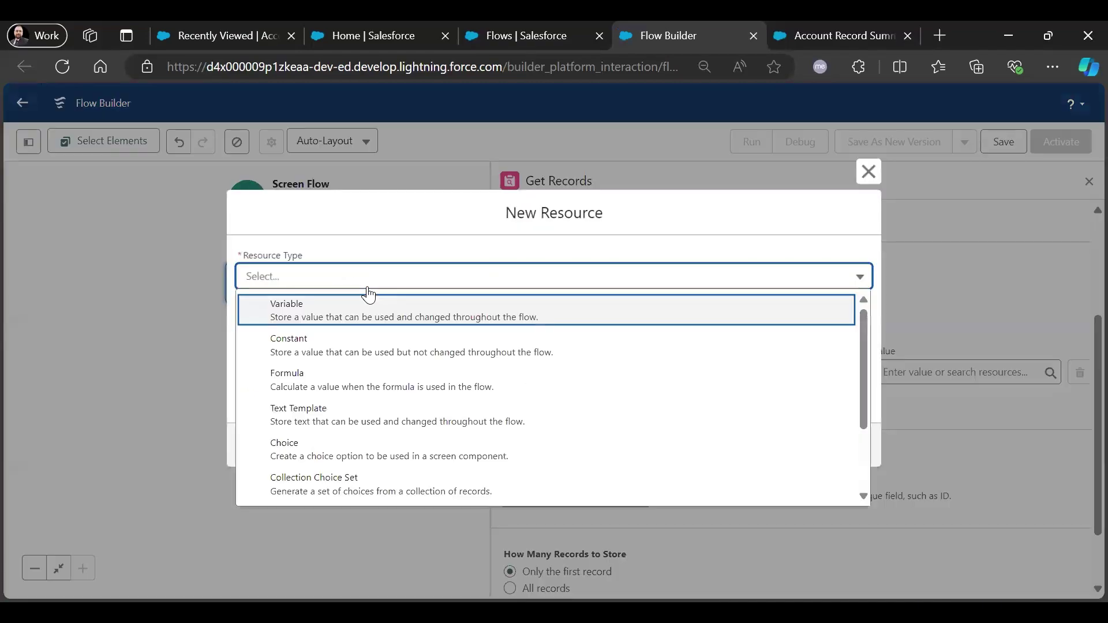
left_click(365, 304)
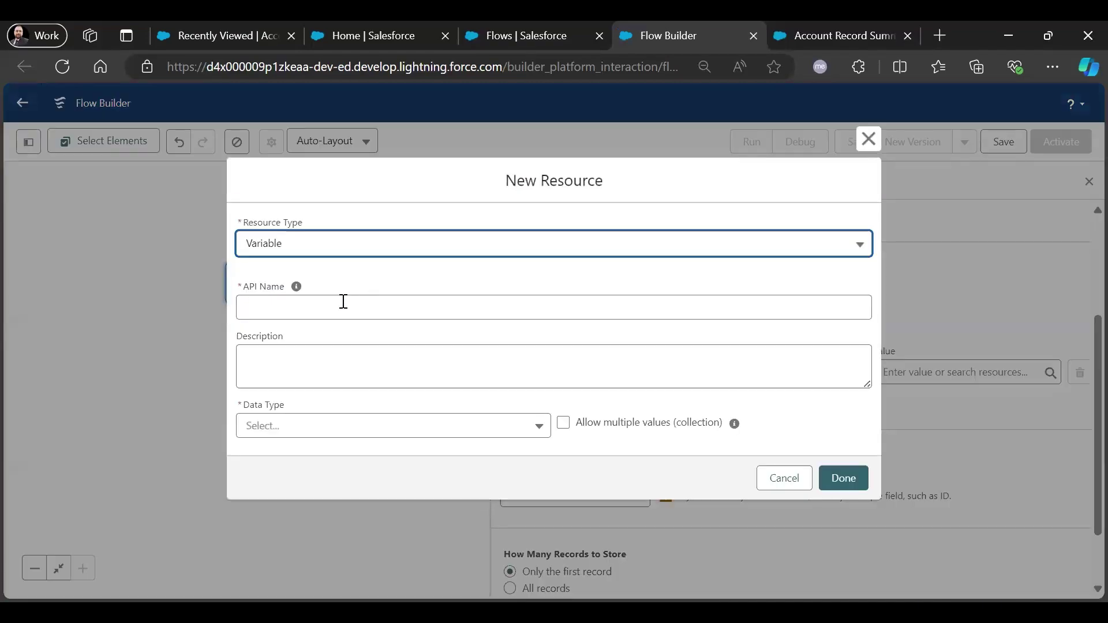
left_click(343, 301)
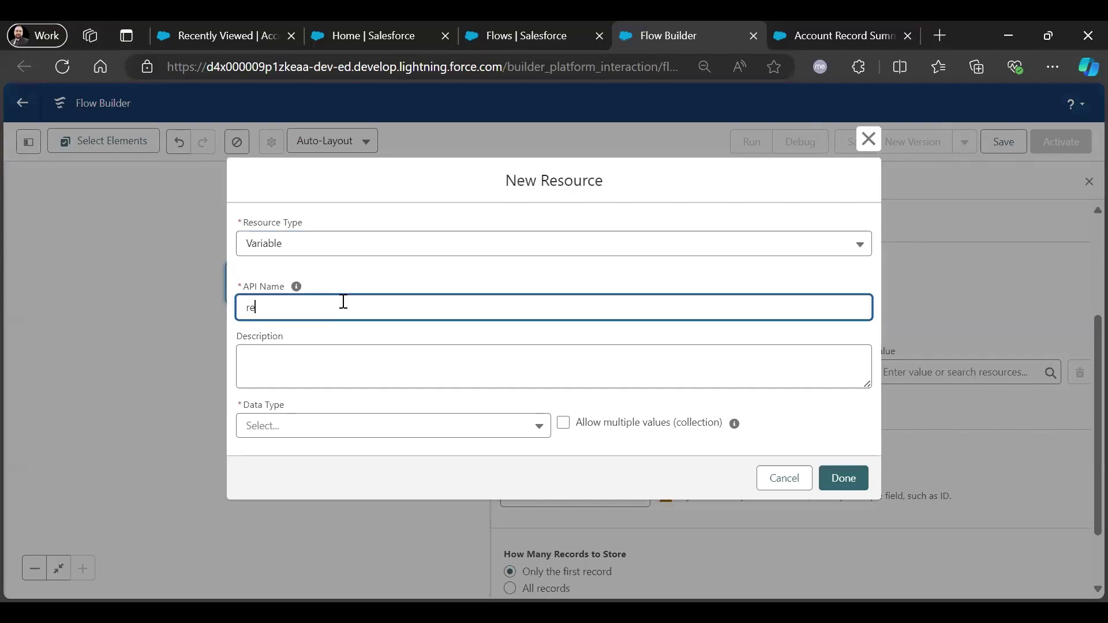
type("recordId")
left_click(314, 425)
left_click(317, 213)
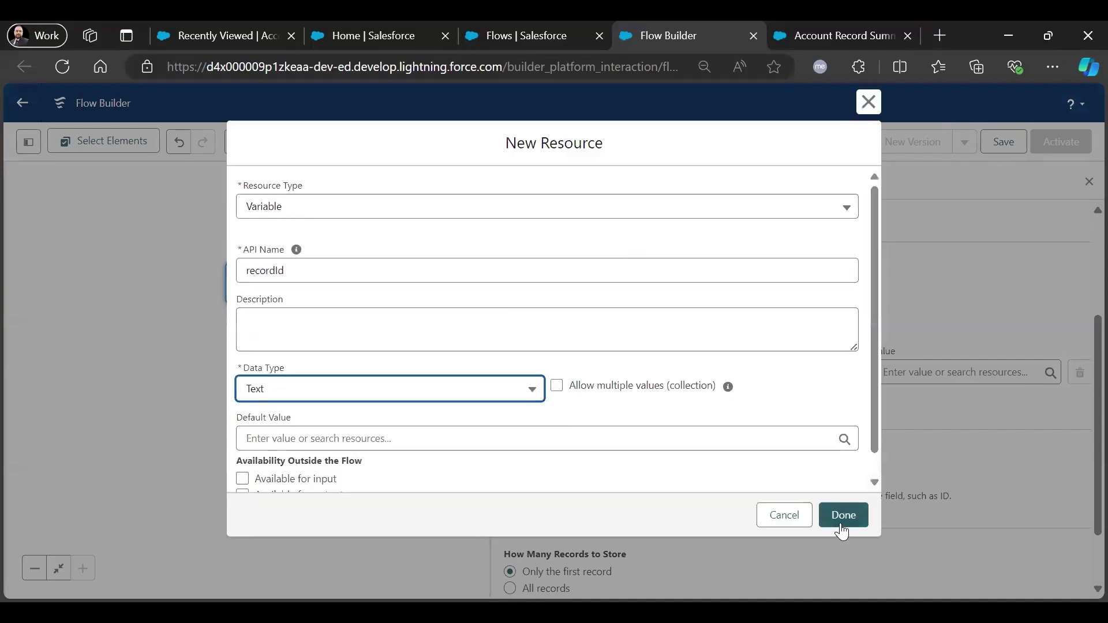
left_click(241, 479)
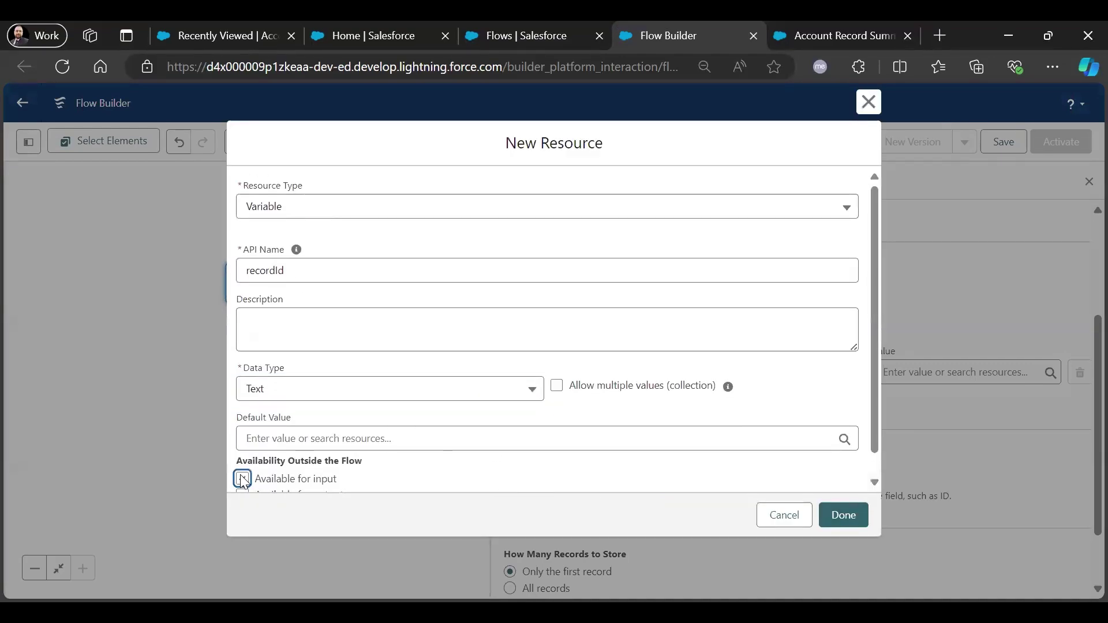
scroll(684, 418, "down", 1)
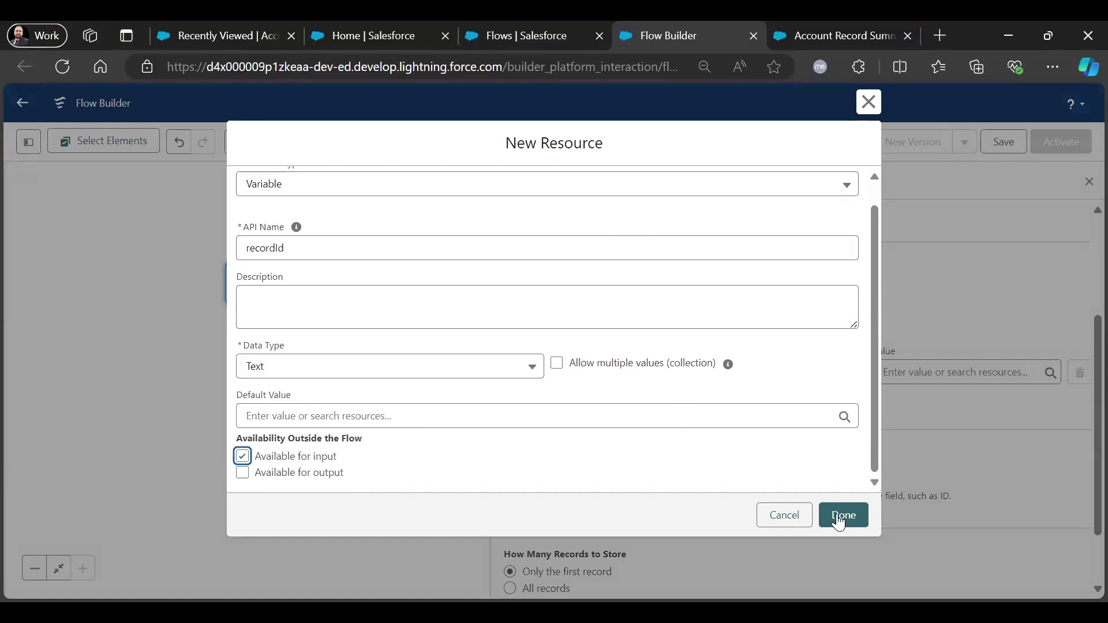
left_click(239, 475)
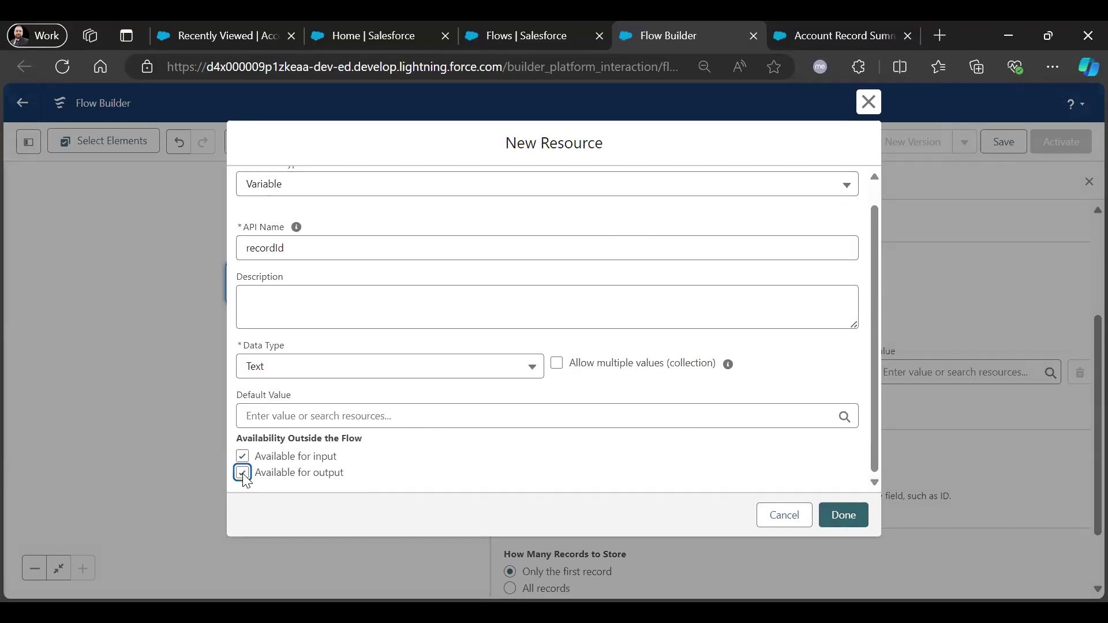
left_click(842, 515)
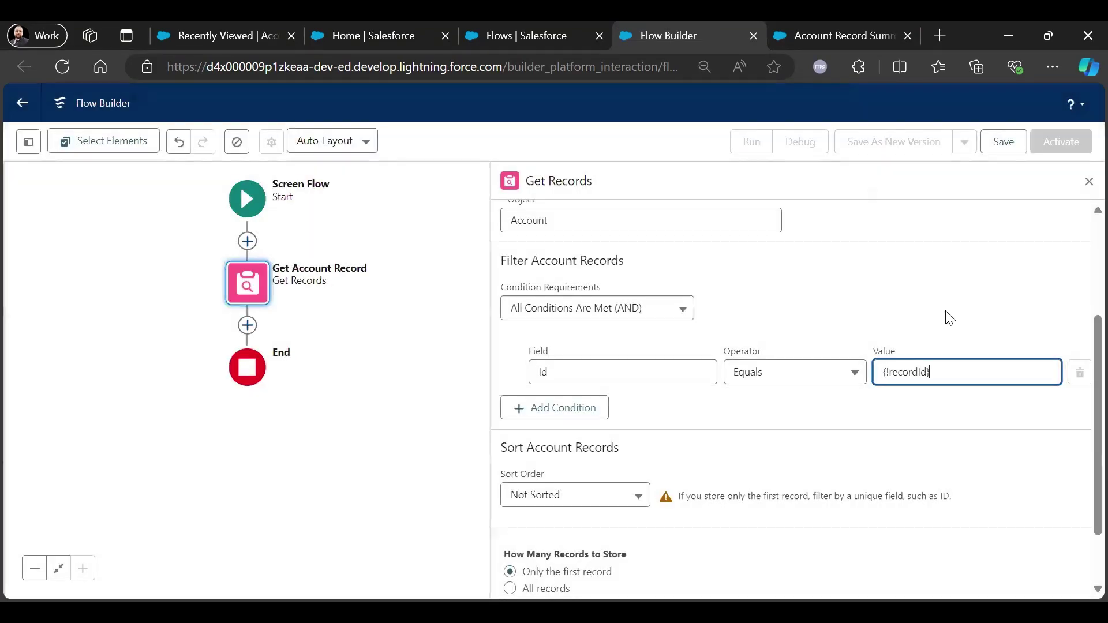
Add the Account Record Summary action after Get Account Record, labelled "Create Account Record Summary".
left_click(248, 326)
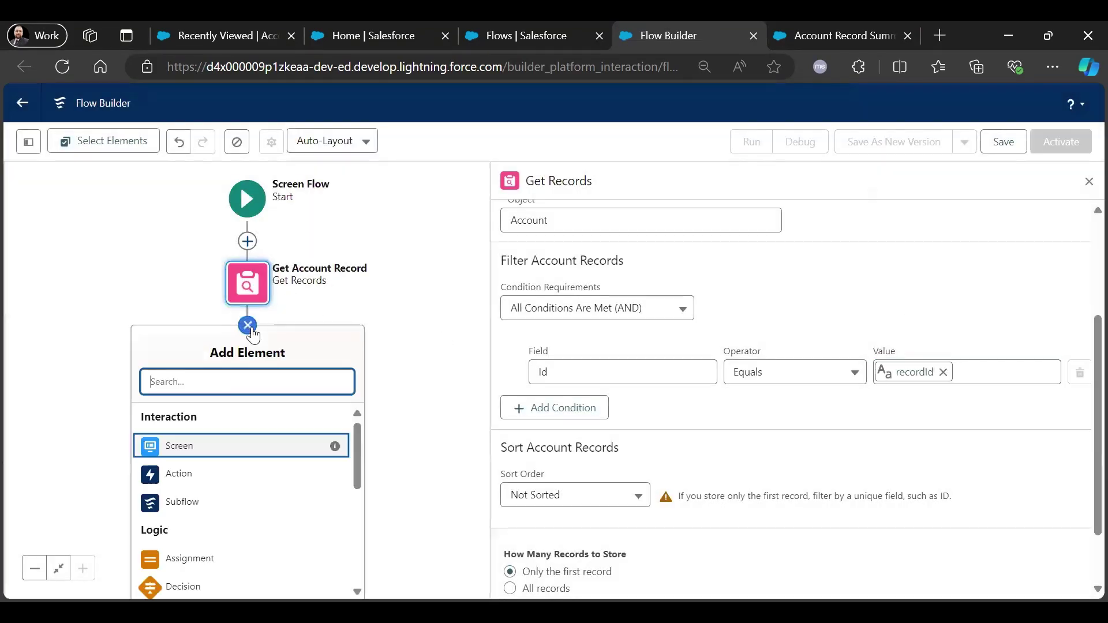
left_click(230, 484)
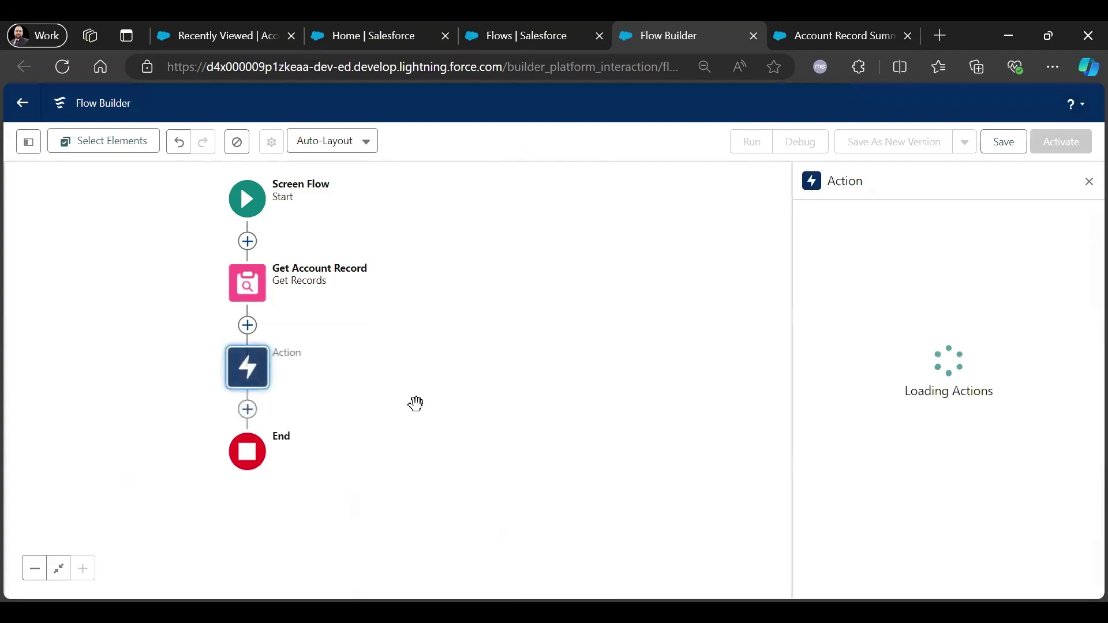
left_click(1001, 252)
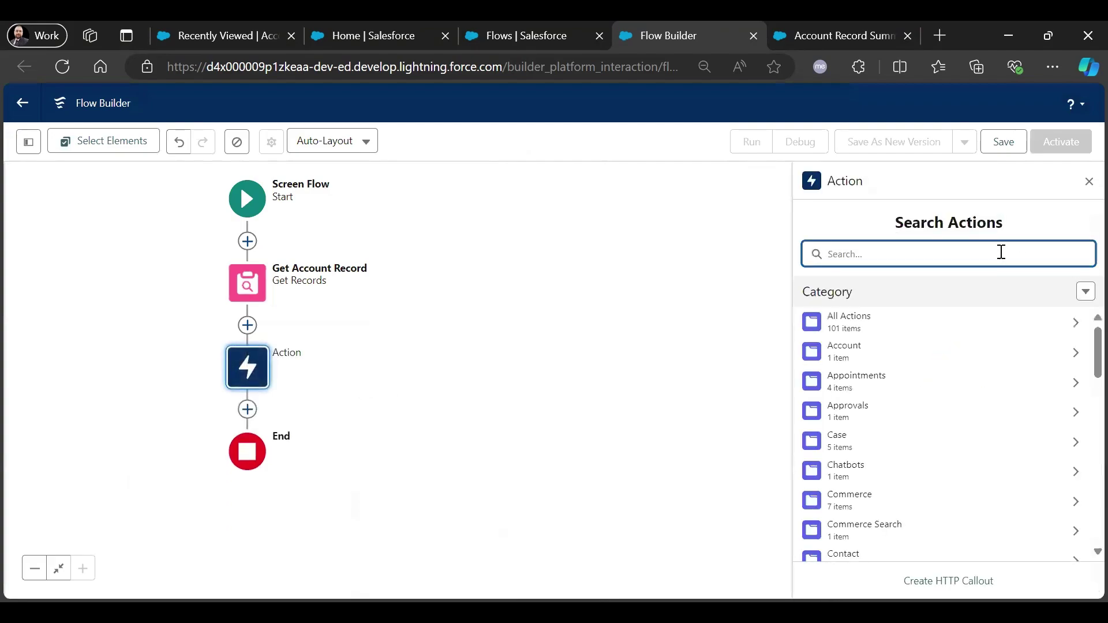
type("Account")
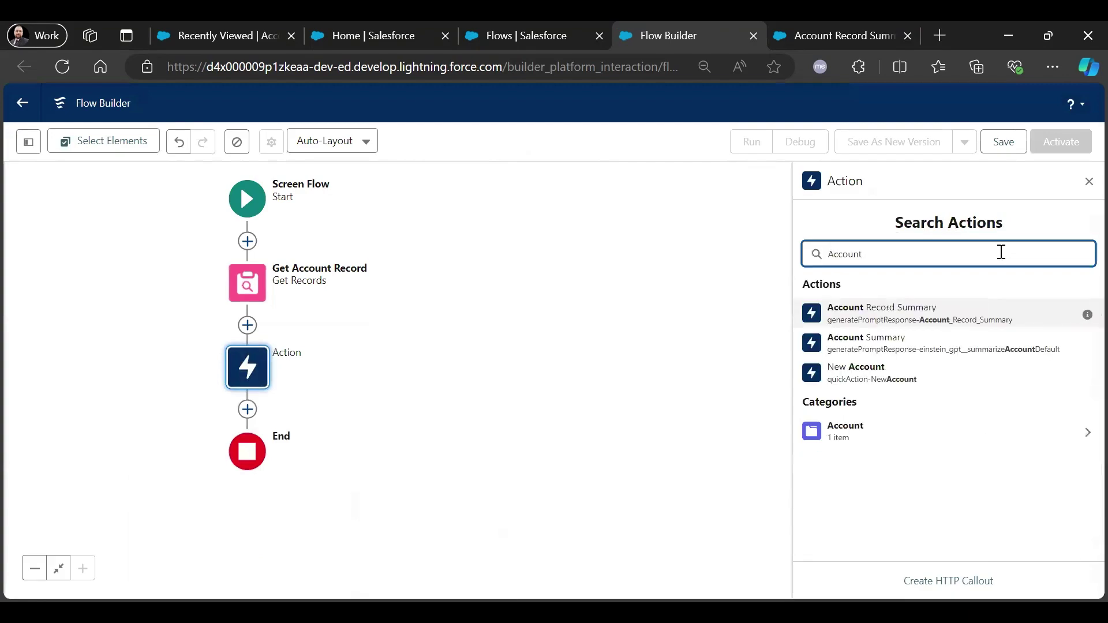
left_click(886, 322)
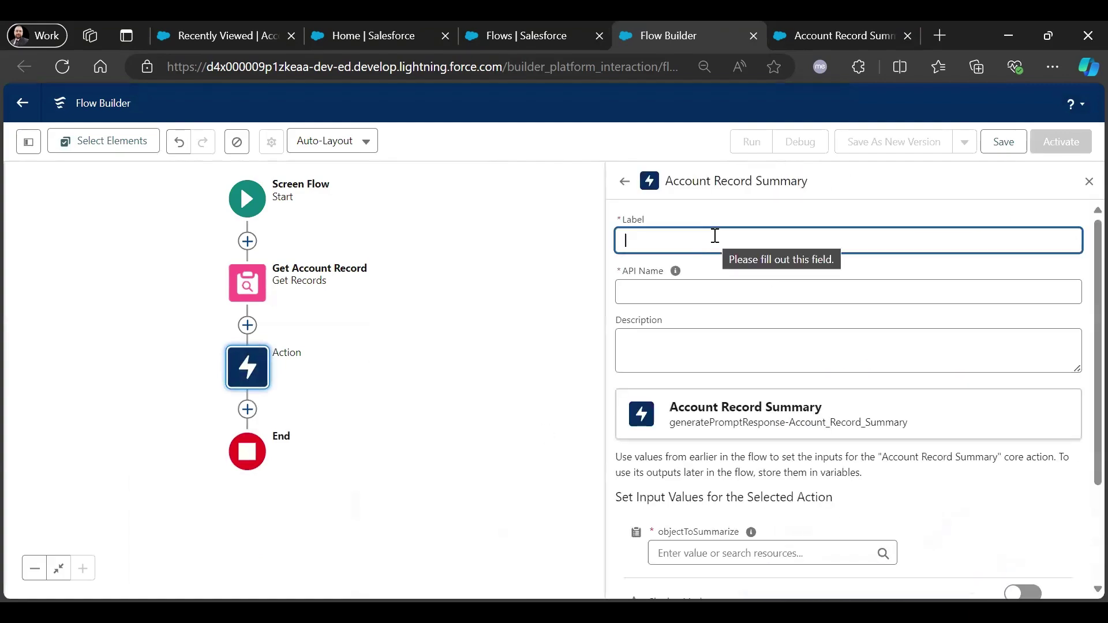
type("Create Account Record Summary")
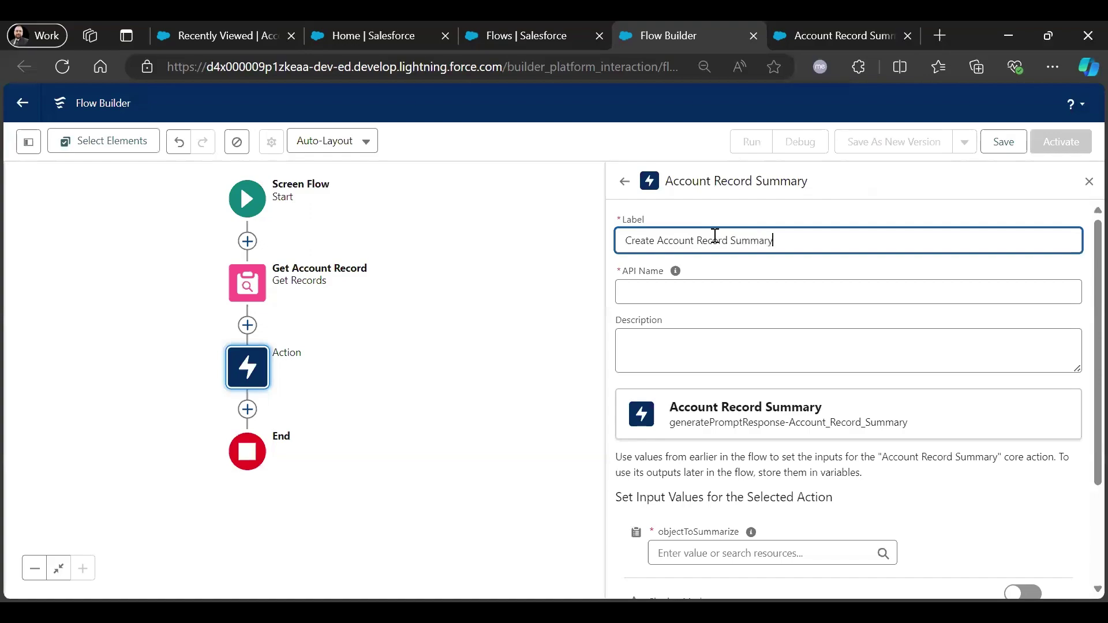
key("Tab")
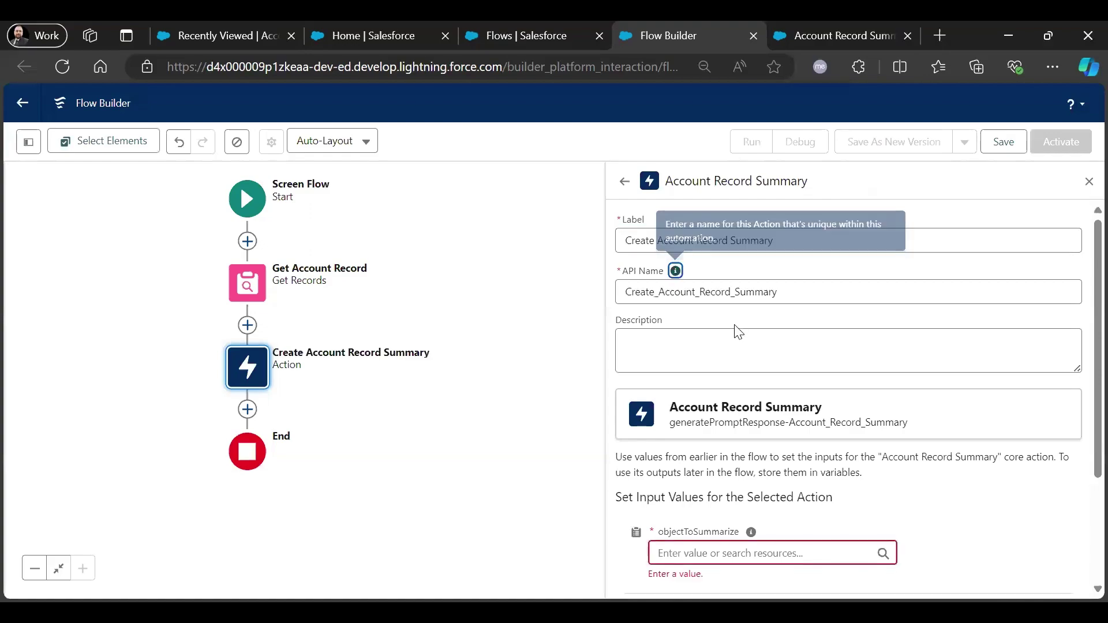
Set the summary action's objectToSummarize input to the account from Get Account Record.
scroll(744, 405, "down", 3)
left_click(739, 398)
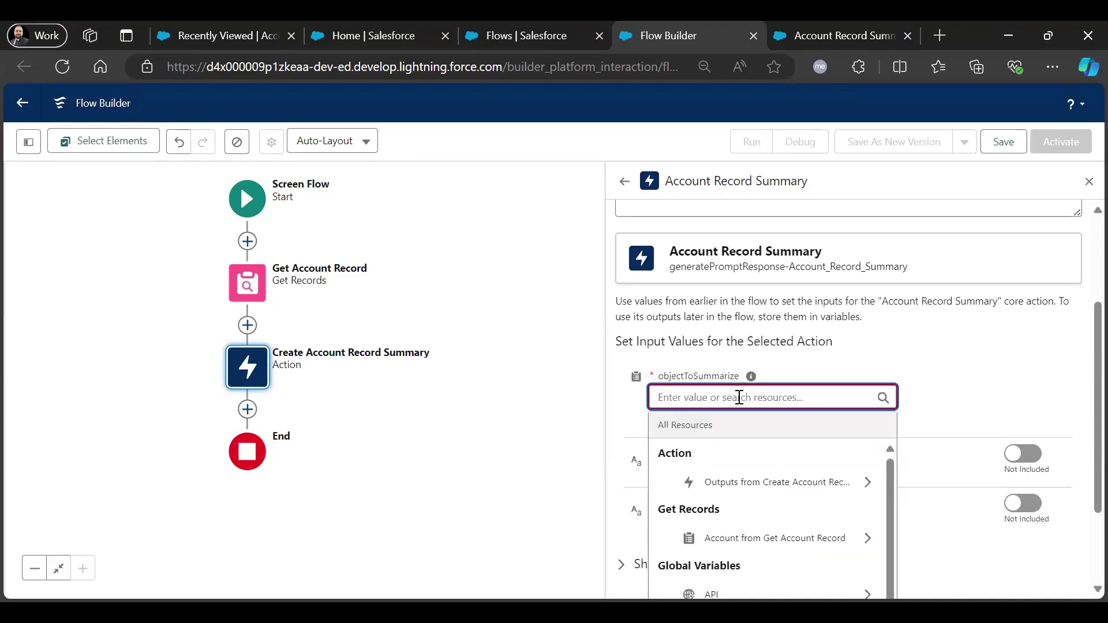
left_click(818, 541)
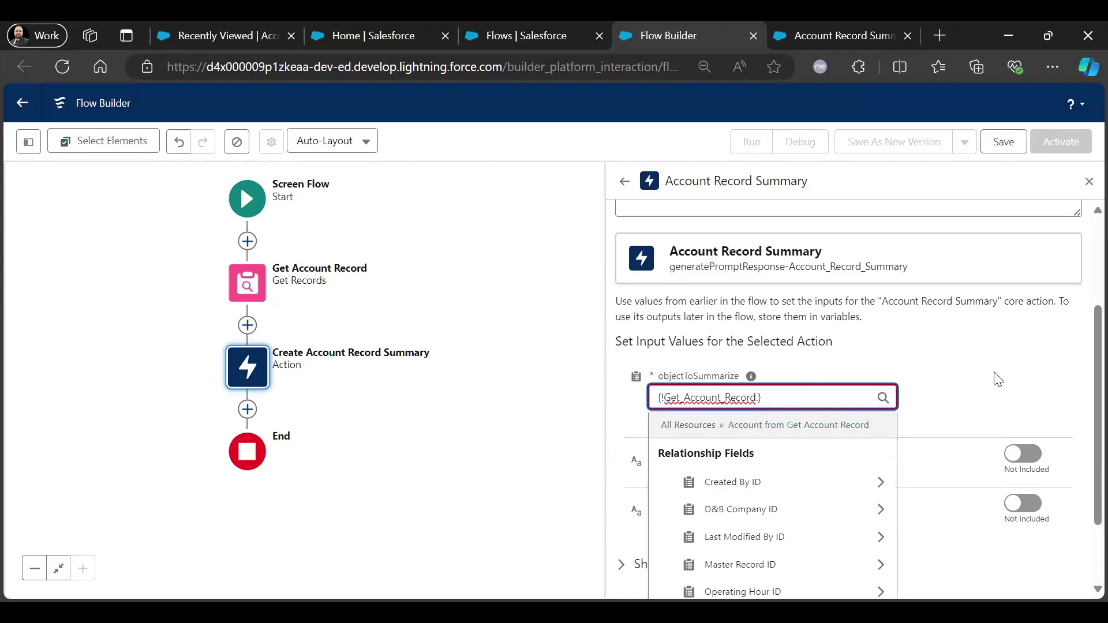
left_click(979, 381)
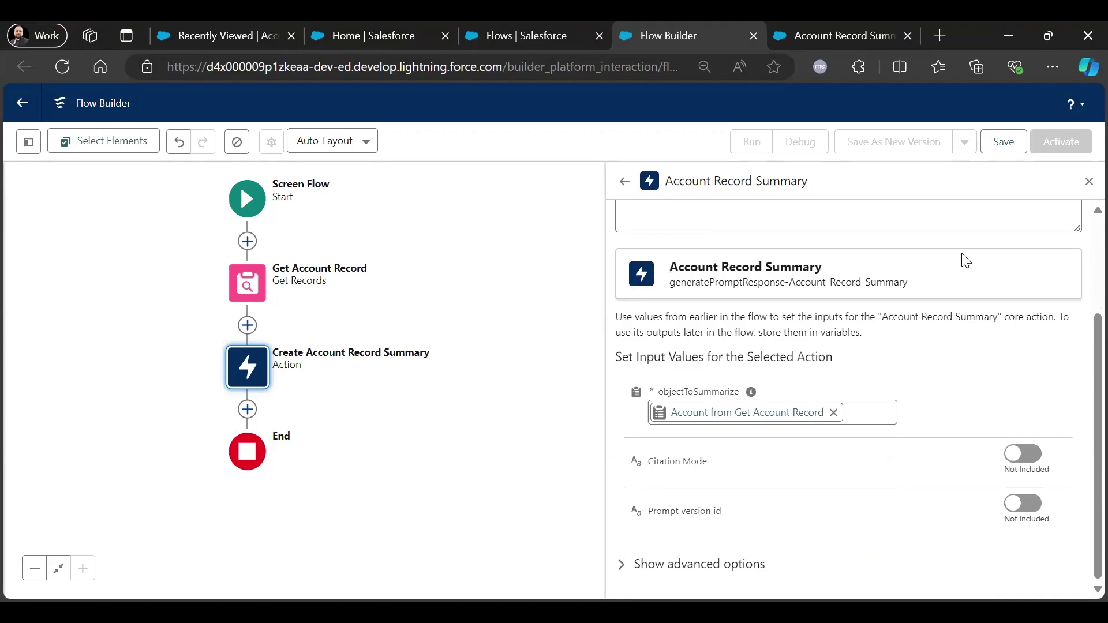
Add a Screen element after Create Account Record Summary and label it "Account Summary".
left_click(248, 409)
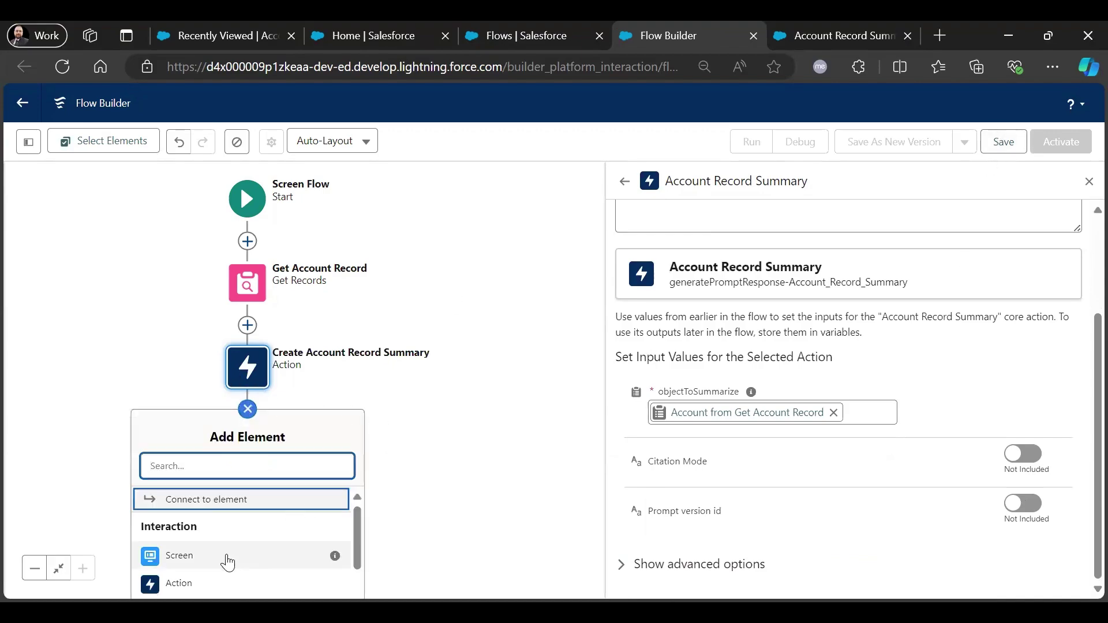
left_click(228, 557)
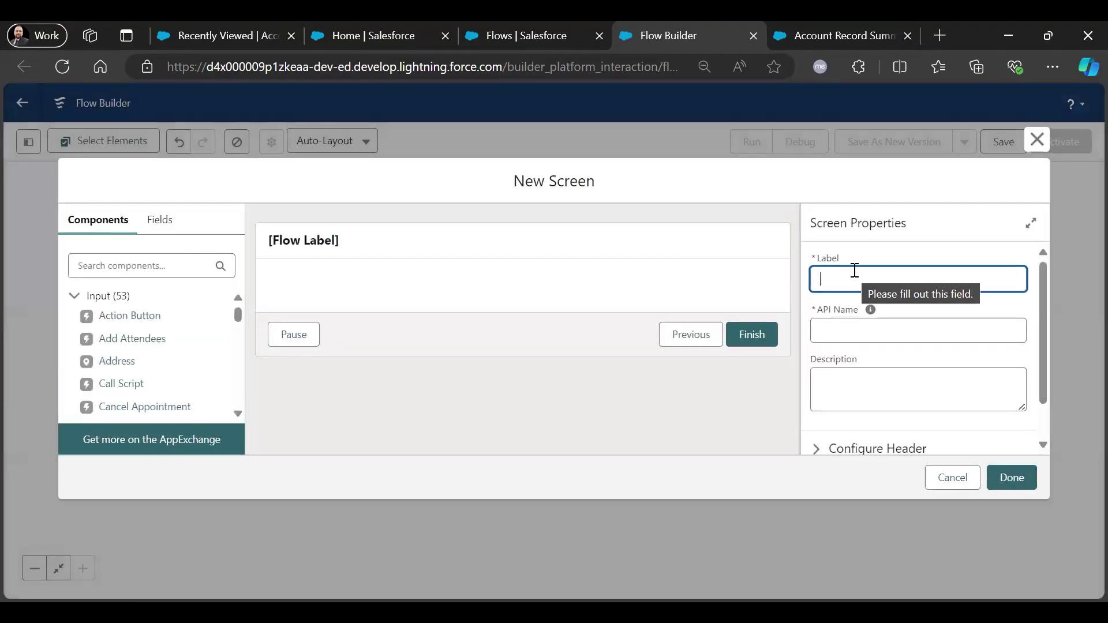
type("Show")
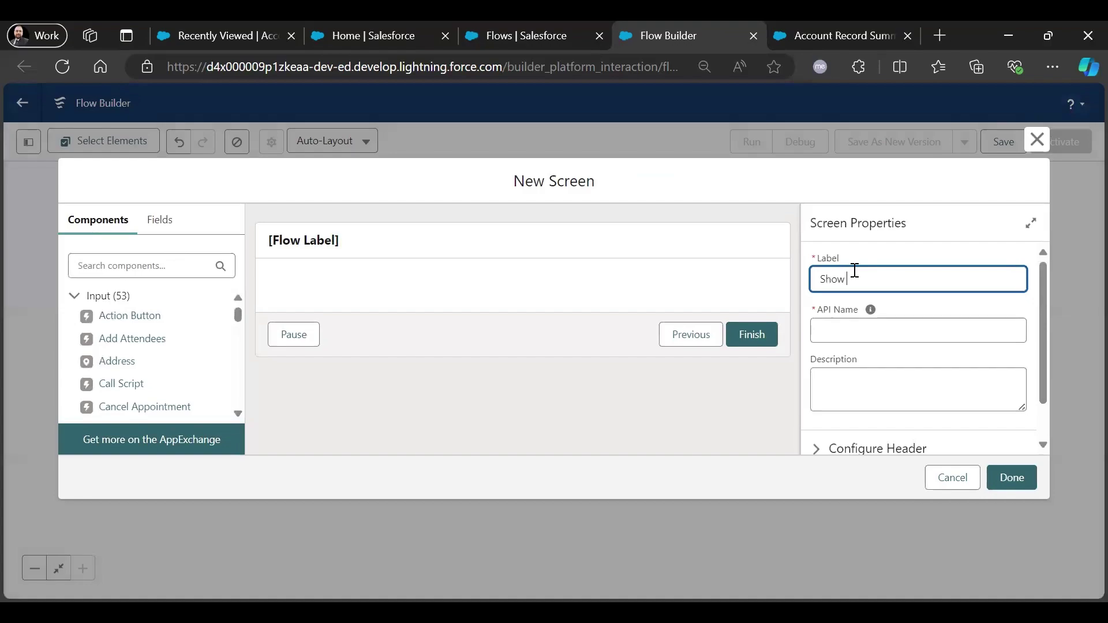
type("Account Summary")
key("Tab")
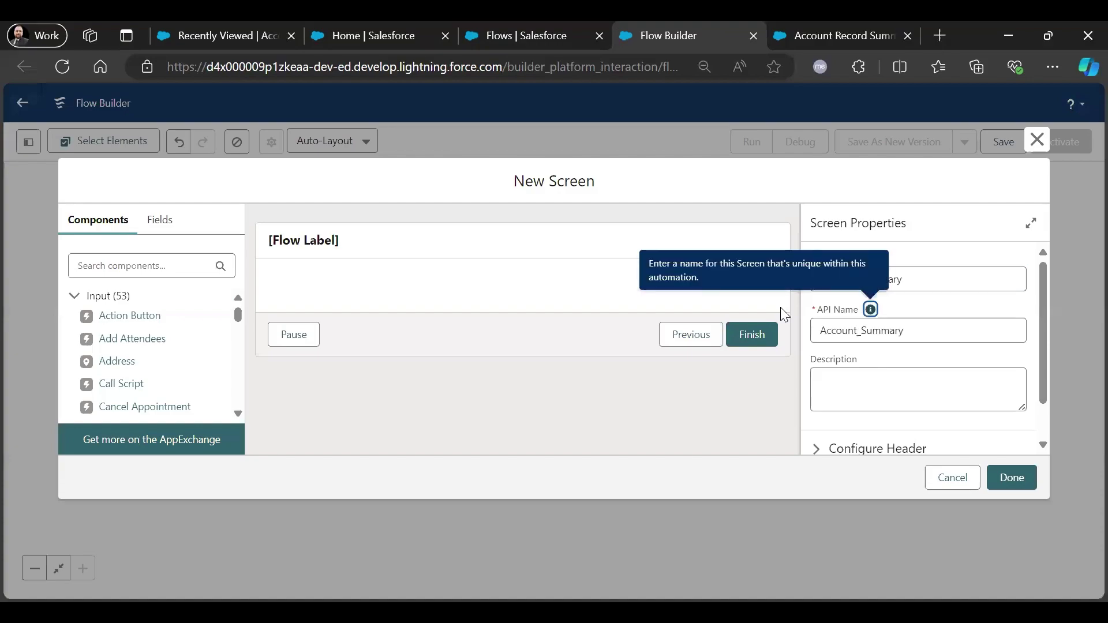
left_click(631, 420)
Add a Display Text component to the screen with the API name ShowSummary.
left_click(161, 267)
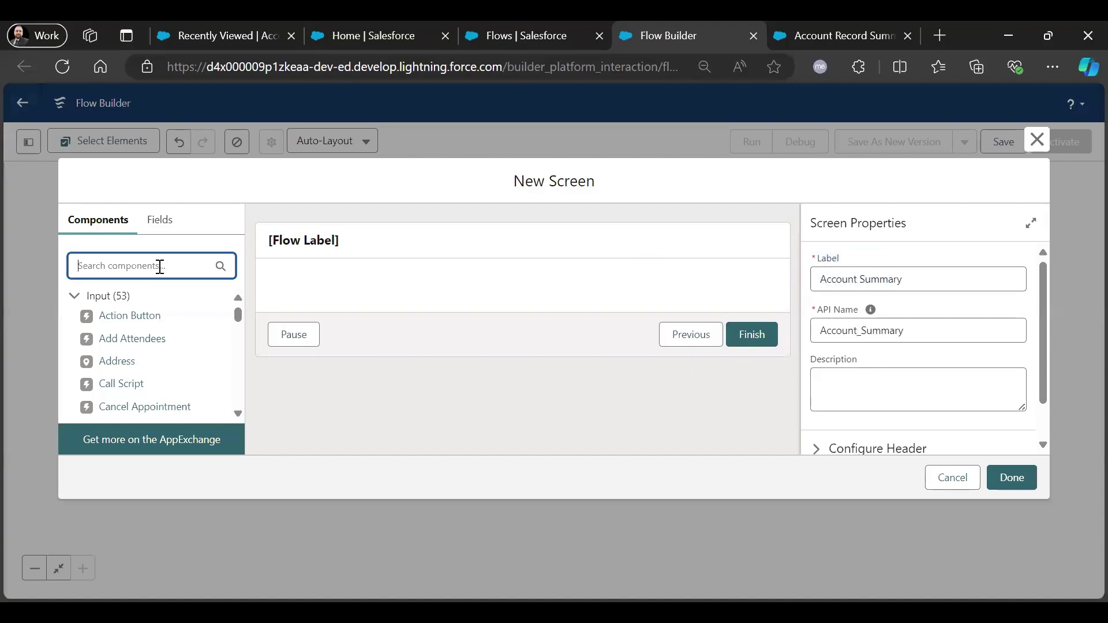
type("Disp")
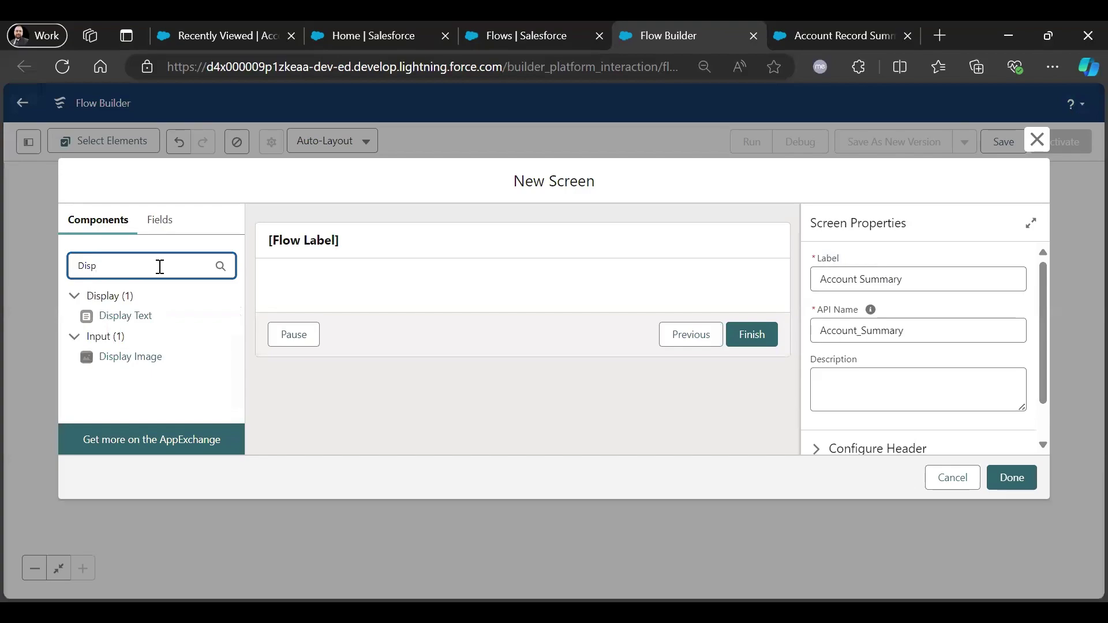
left_click(148, 323)
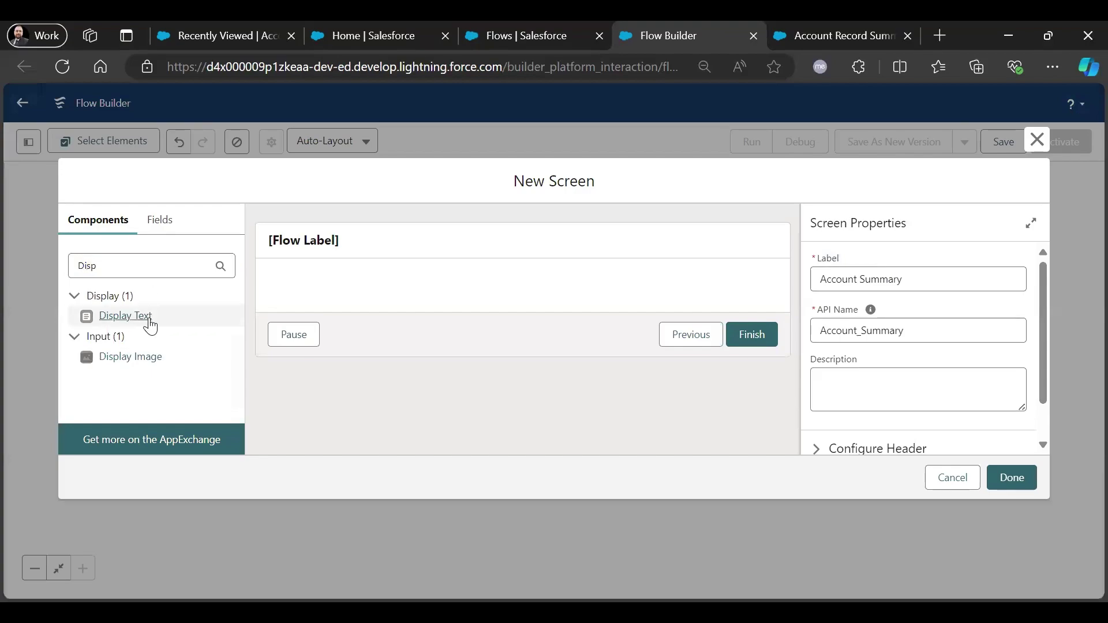
left_click_drag(149, 324, 332, 278)
left_click(855, 288)
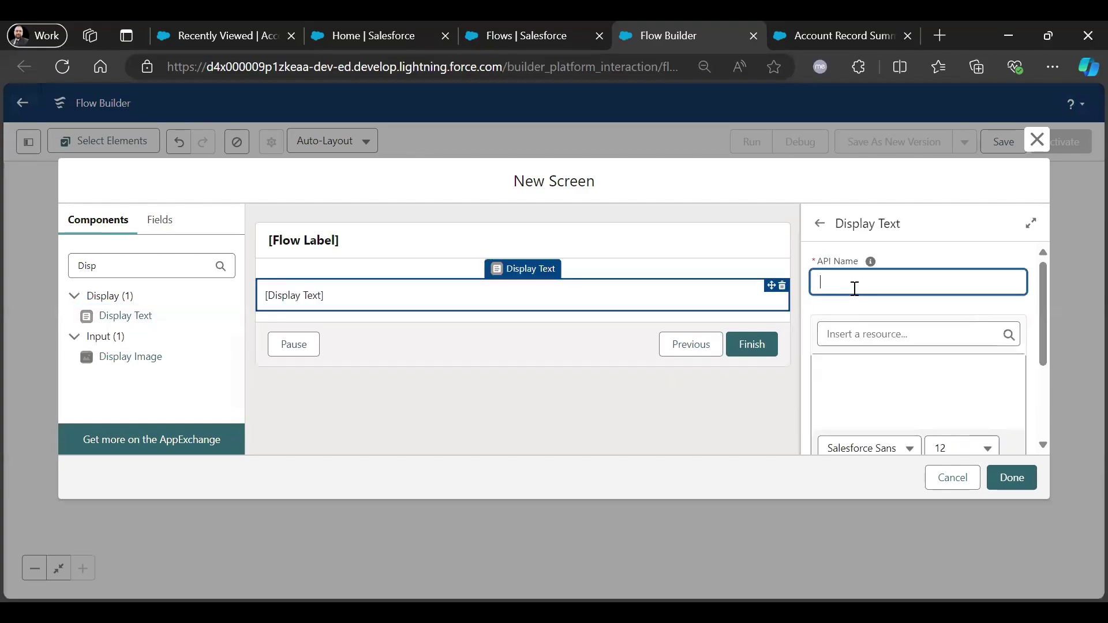
type("ShowSummary")
Insert the promptResponse output of Create Account Record Summary as the display text's content.
left_click(888, 337)
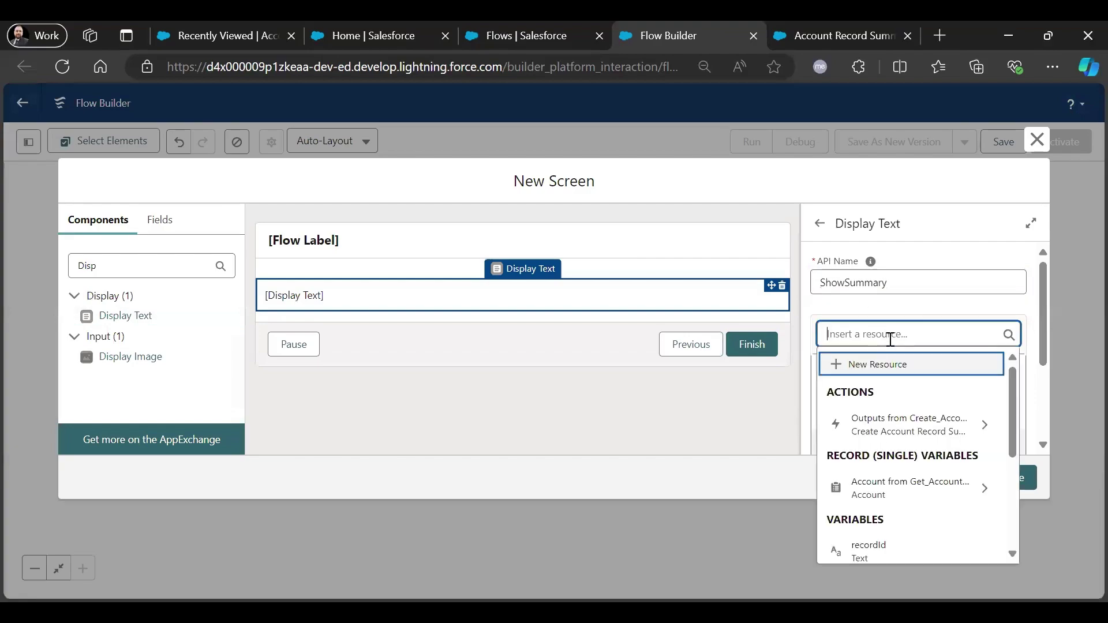
left_click(923, 426)
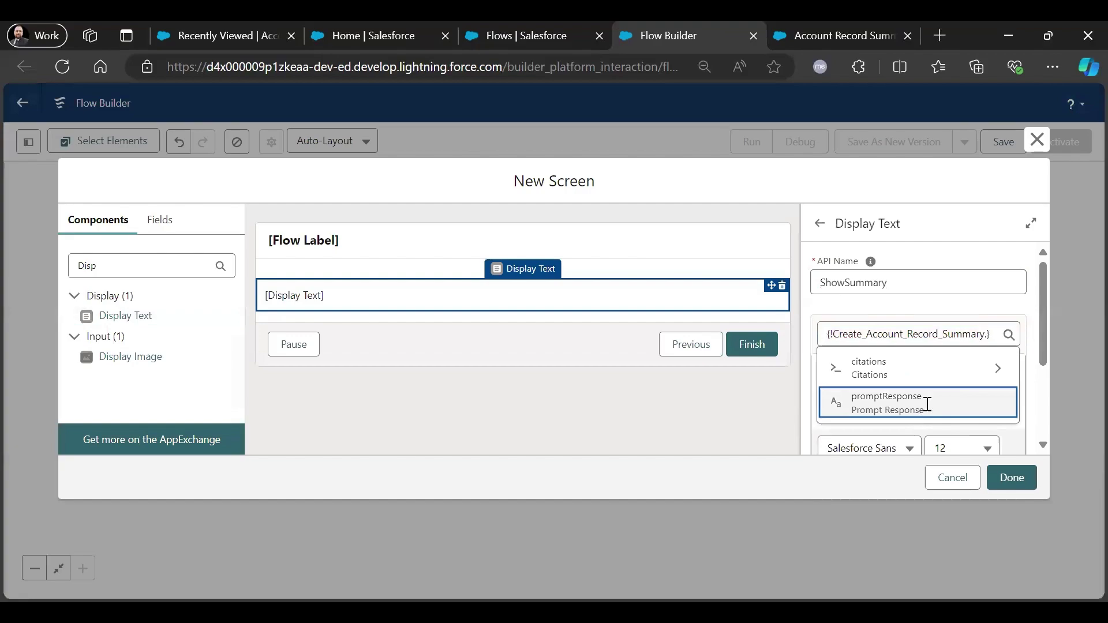
left_click(927, 411)
left_click(694, 433)
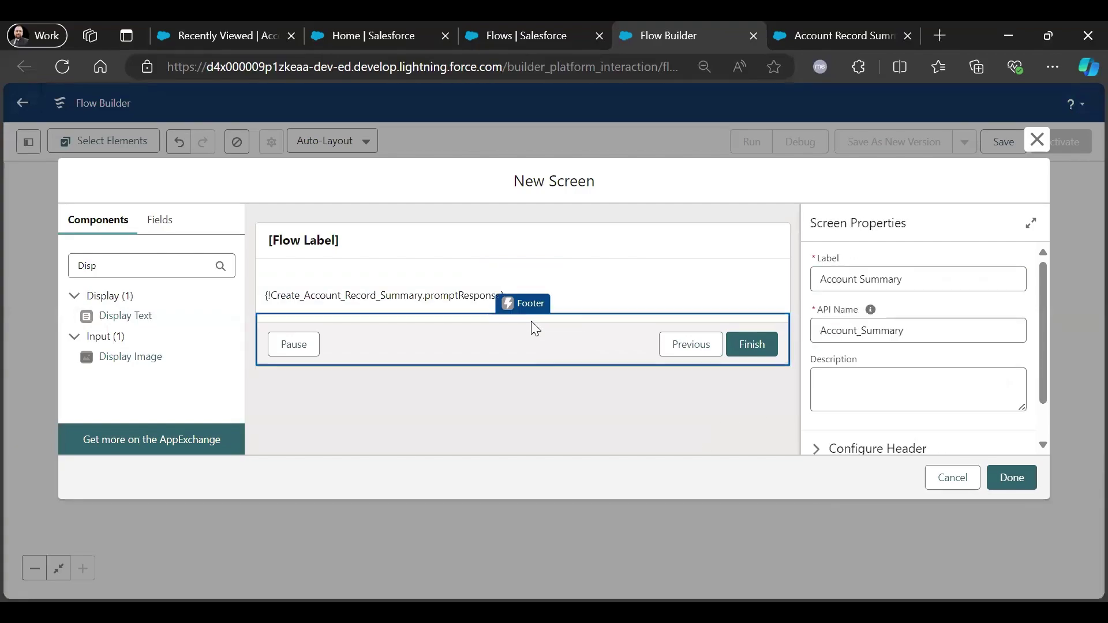
Hide the footer of the Account Summary screen and finish configuring the screen.
scroll(922, 378, "down", 1)
scroll(900, 404, "up", 1)
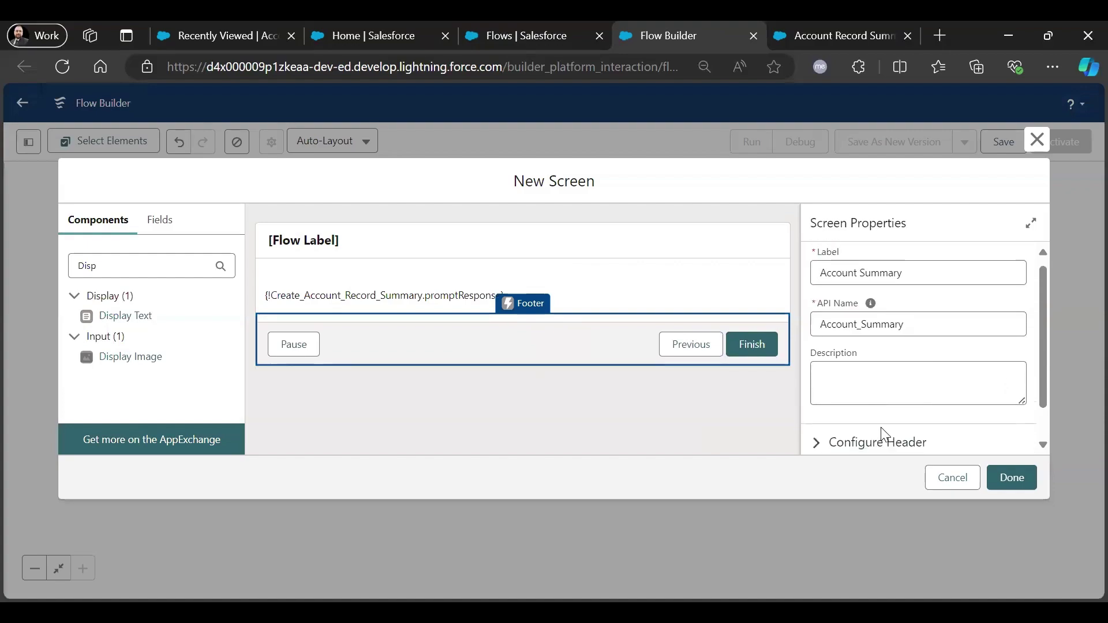
scroll(871, 376, "down", 2)
left_click(818, 443)
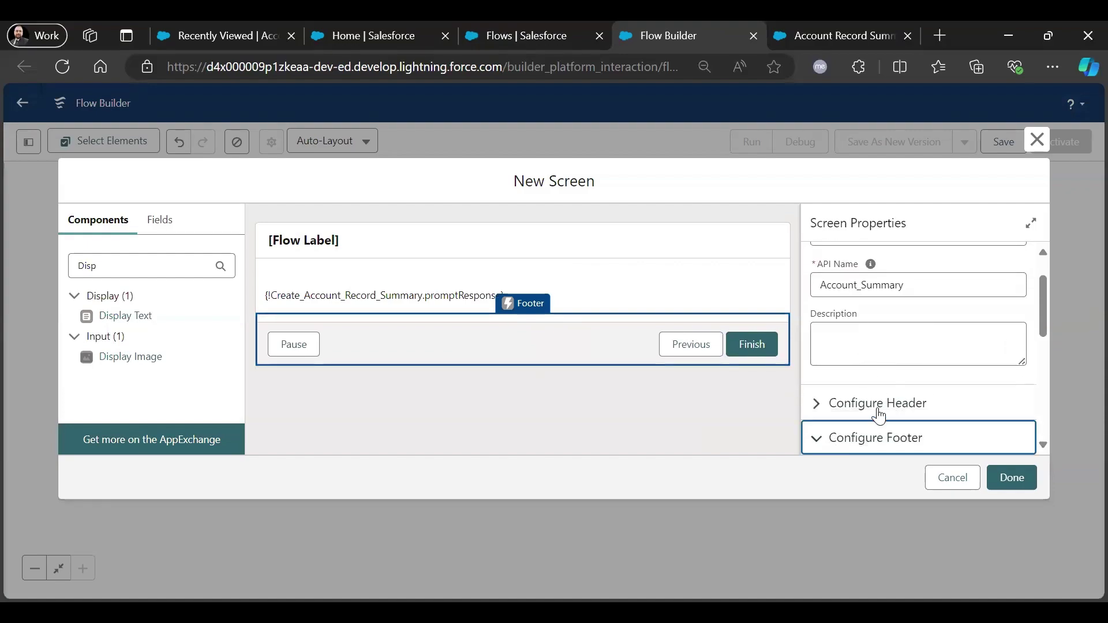
scroll(877, 415, "down", 3)
left_click(815, 379)
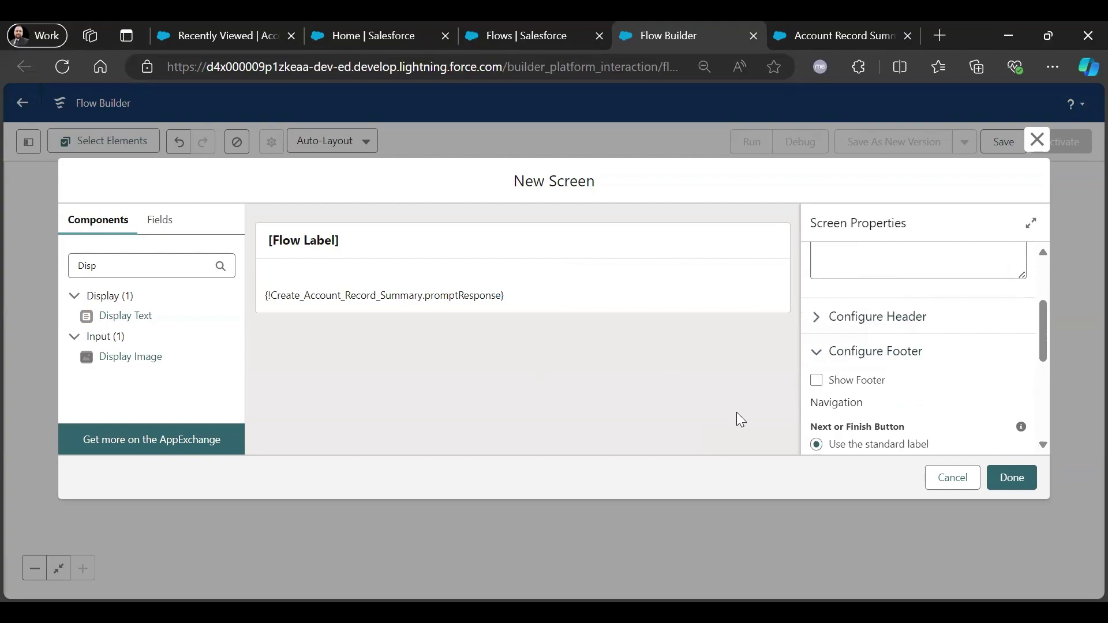
left_click(1012, 477)
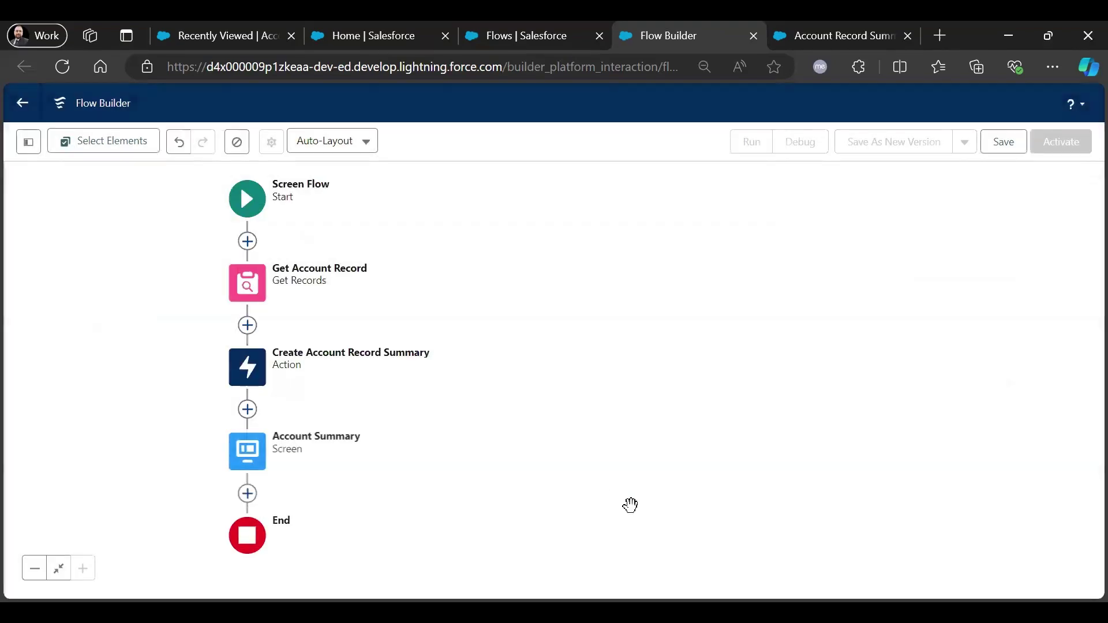
Save the flow with the label "Account Record Summary Using Prompt Template" and activate it.
left_click(1004, 144)
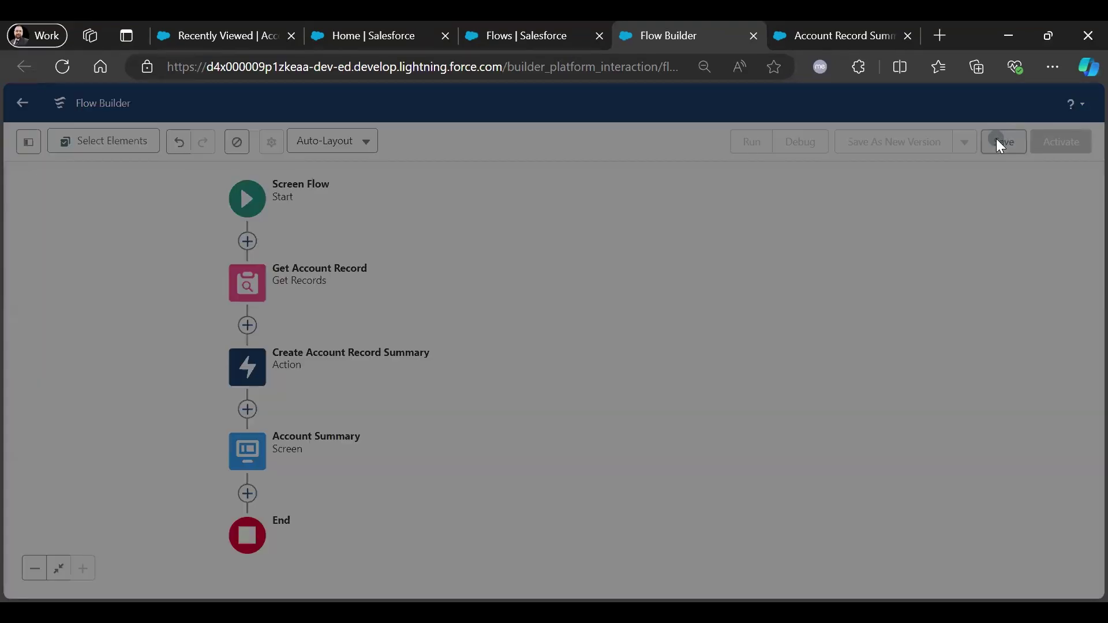
left_click(336, 284)
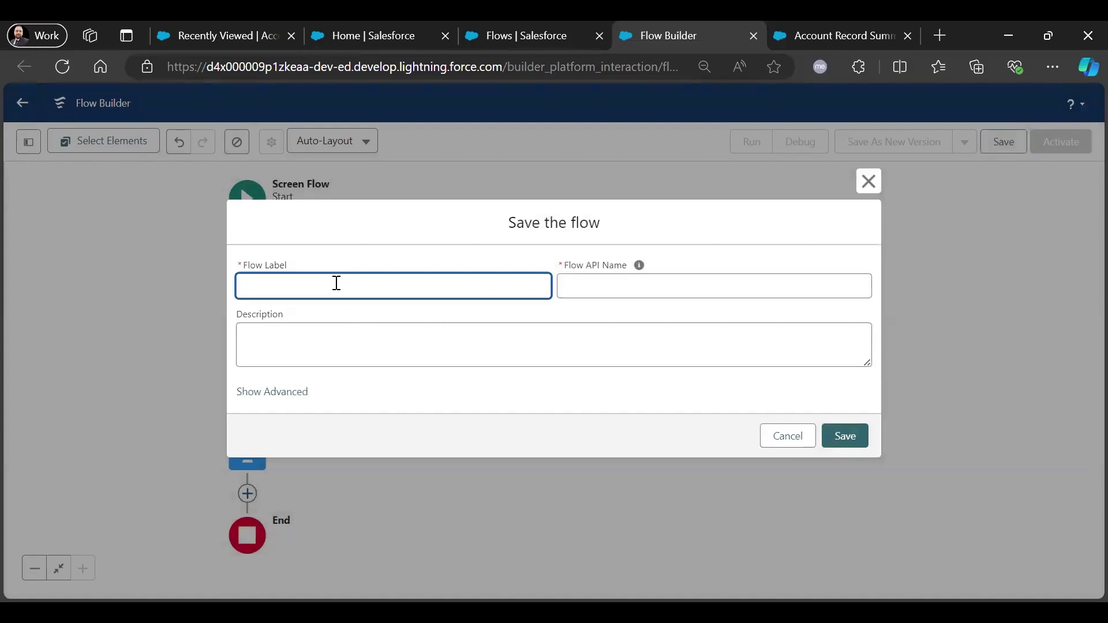
type("Account Record Summary Using Prompt Template")
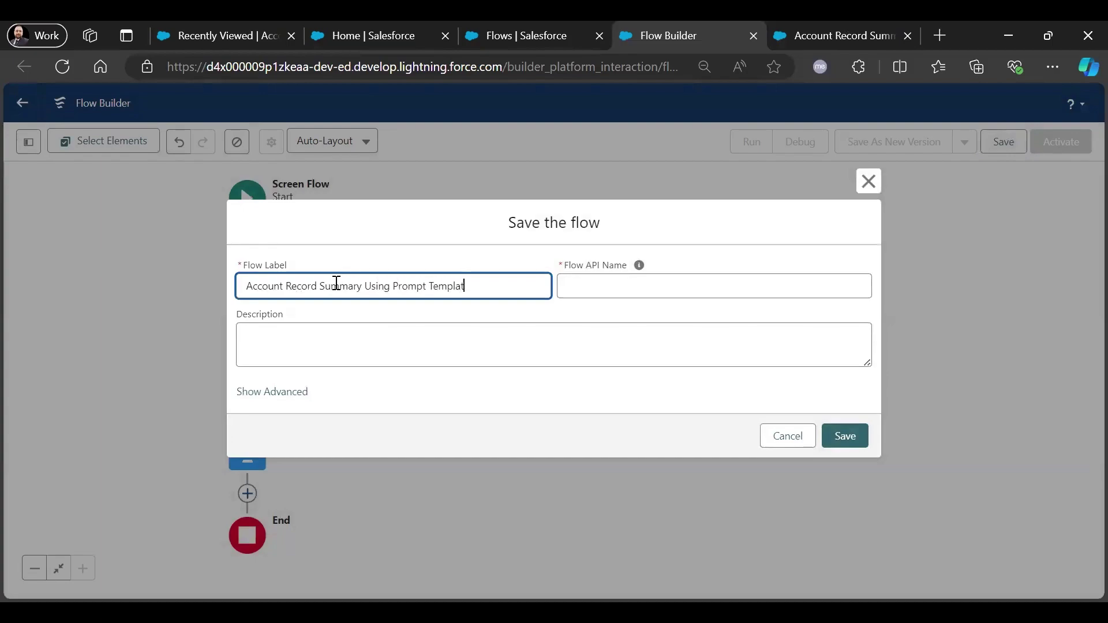
key("Tab")
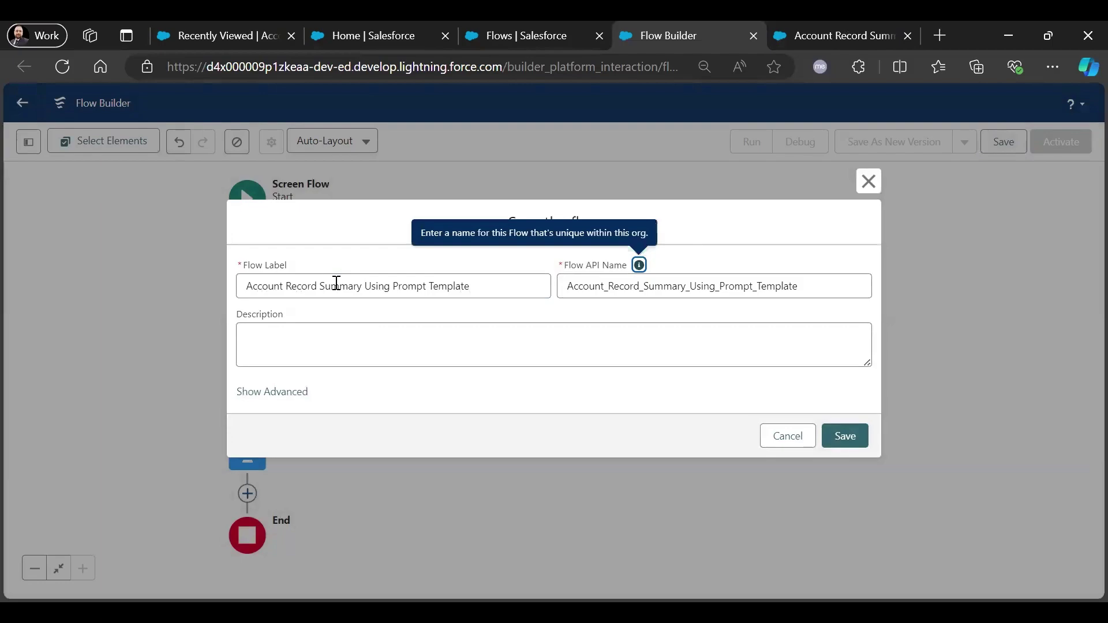
left_click(346, 238)
left_click(845, 436)
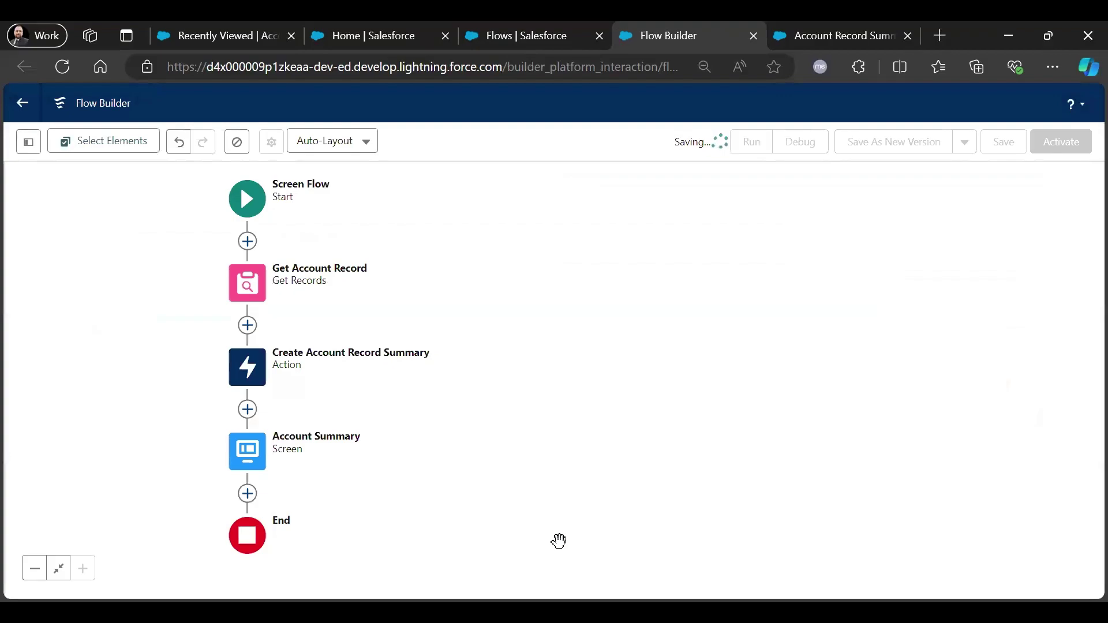
left_click(1055, 142)
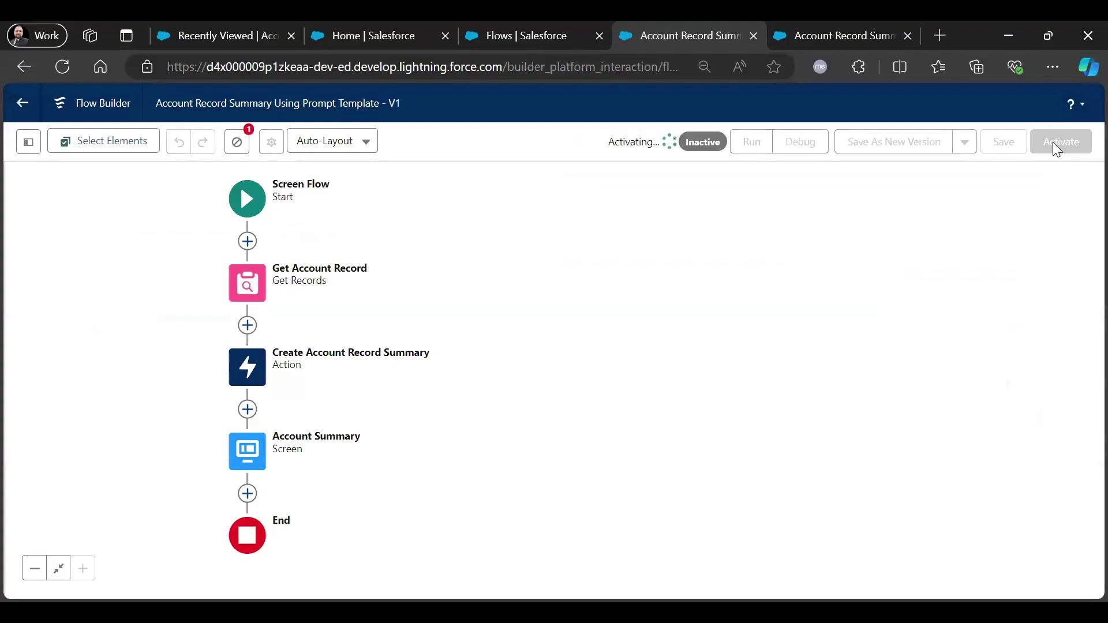
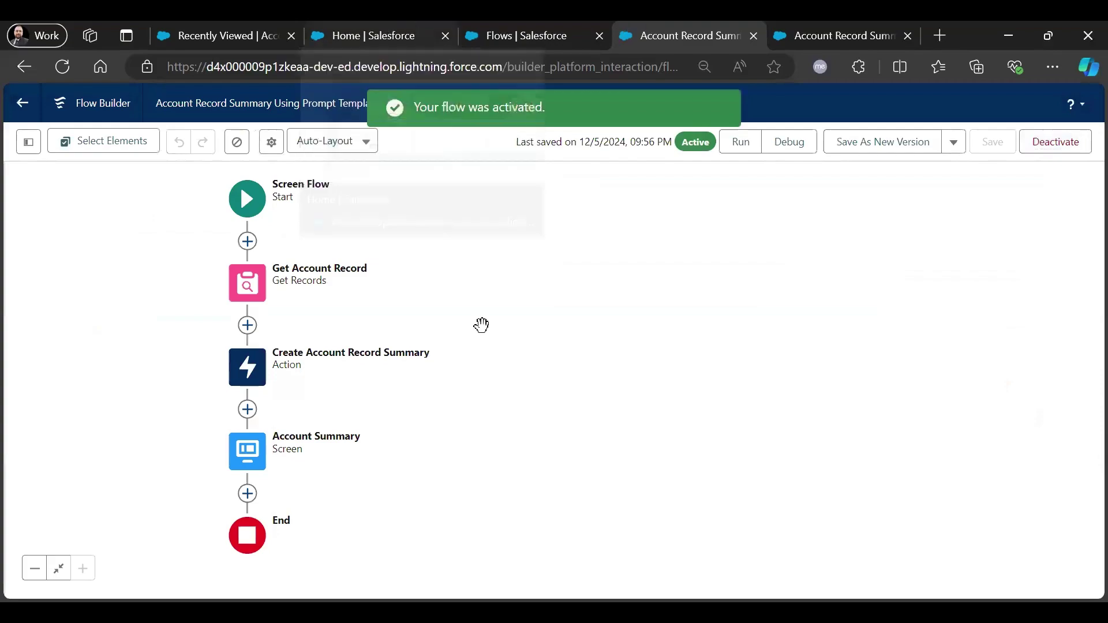
Open the Test Account record and edit its record page in Lightning App Builder.
left_click(387, 21)
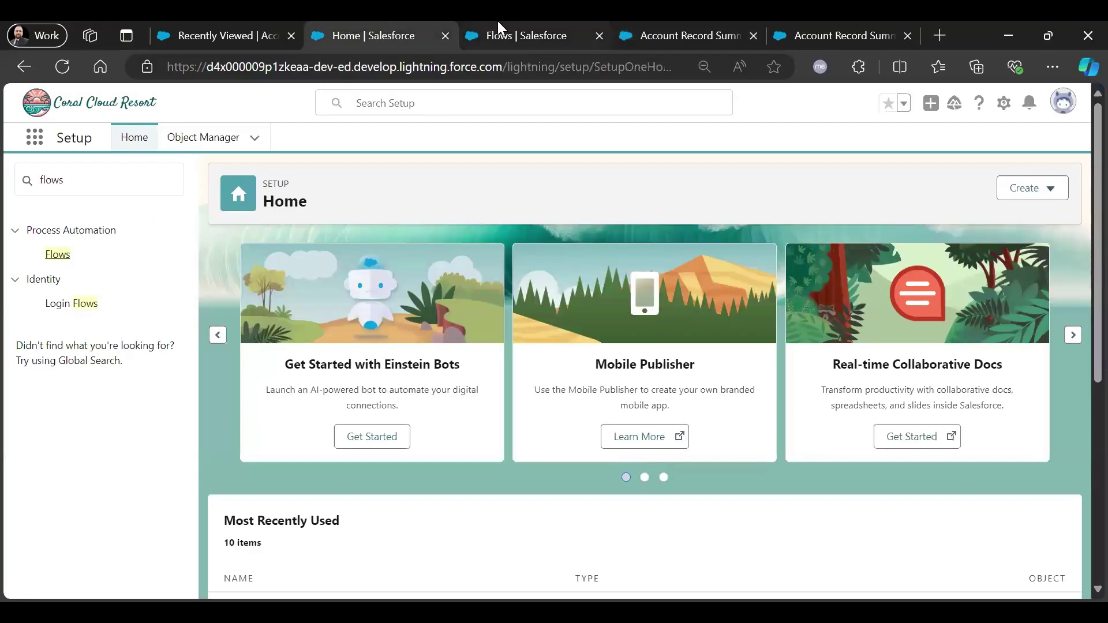
left_click(231, 22)
left_click(136, 287)
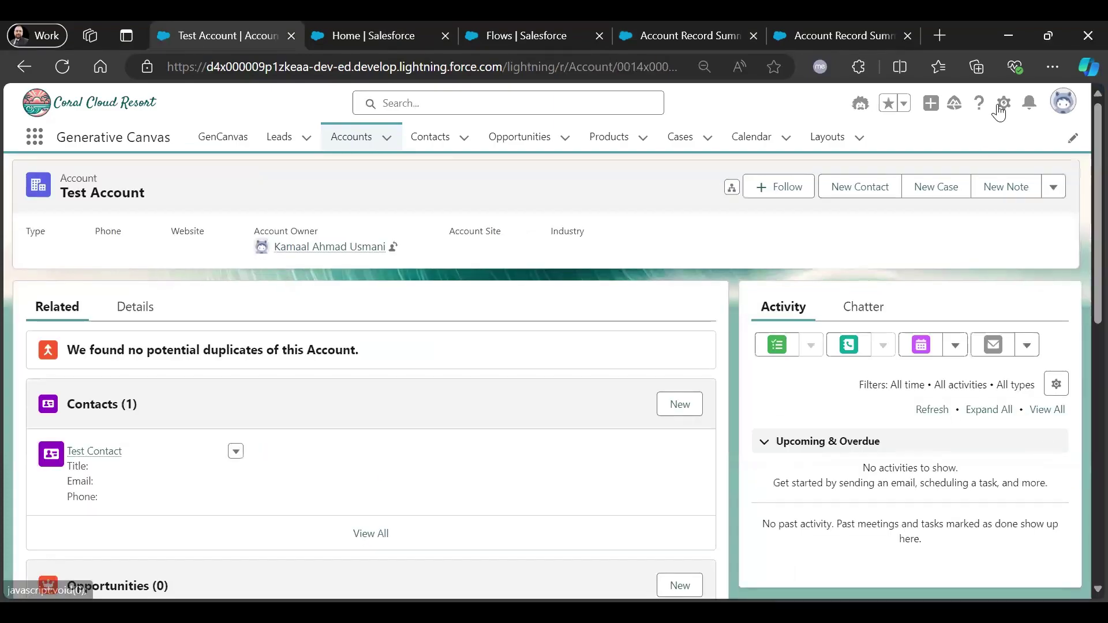
left_click(1002, 105)
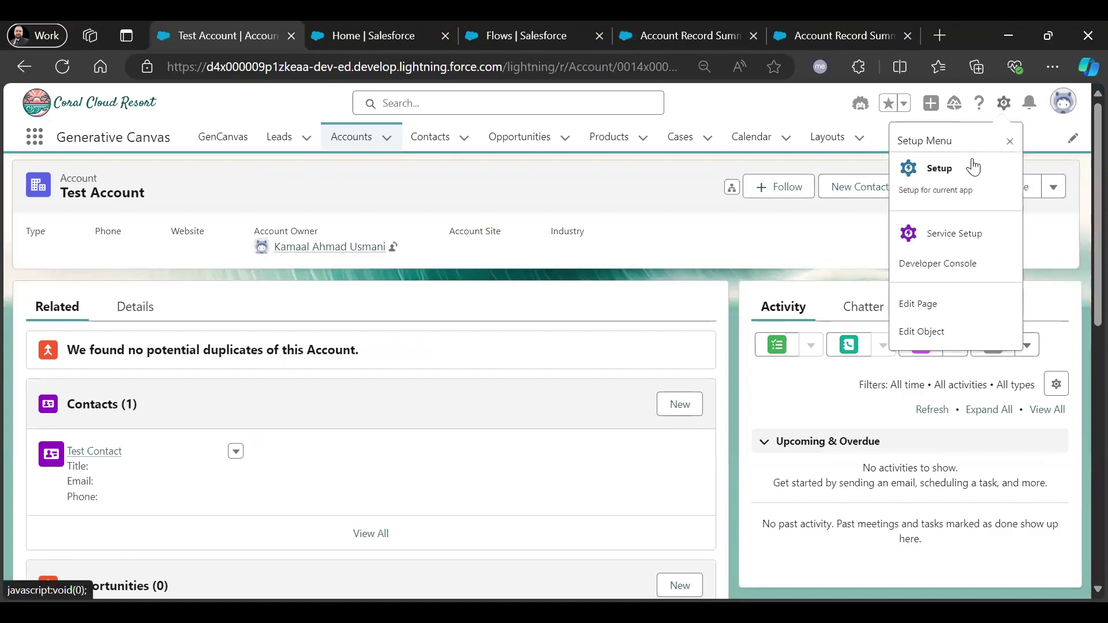
left_click(939, 314)
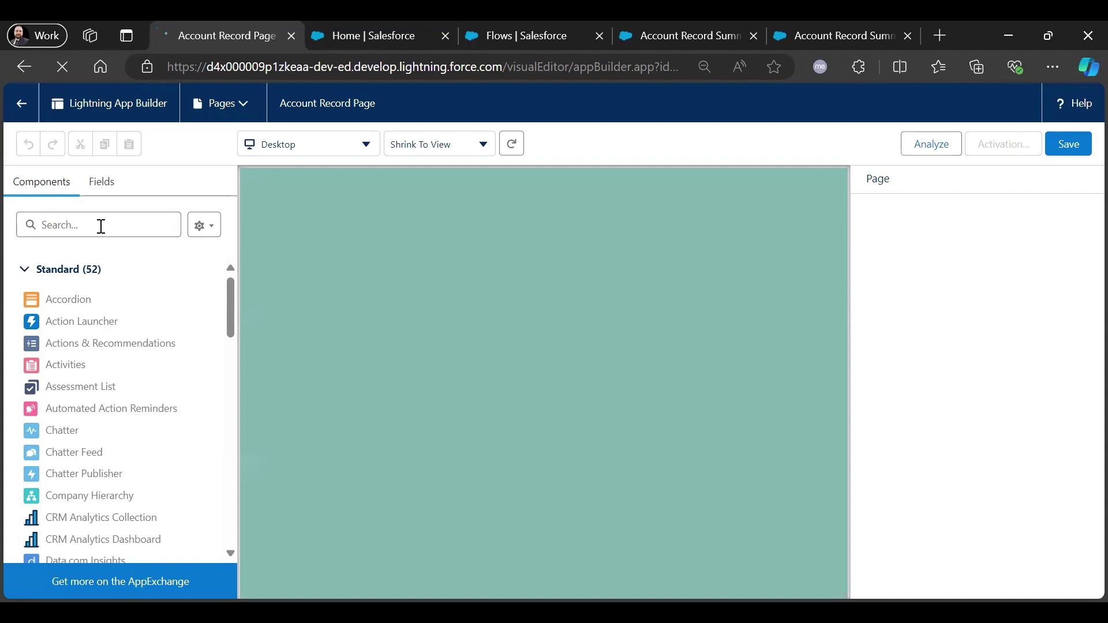
Find the standard Flow component and place it above the Related and Details tabs on the account record page.
left_click(101, 225)
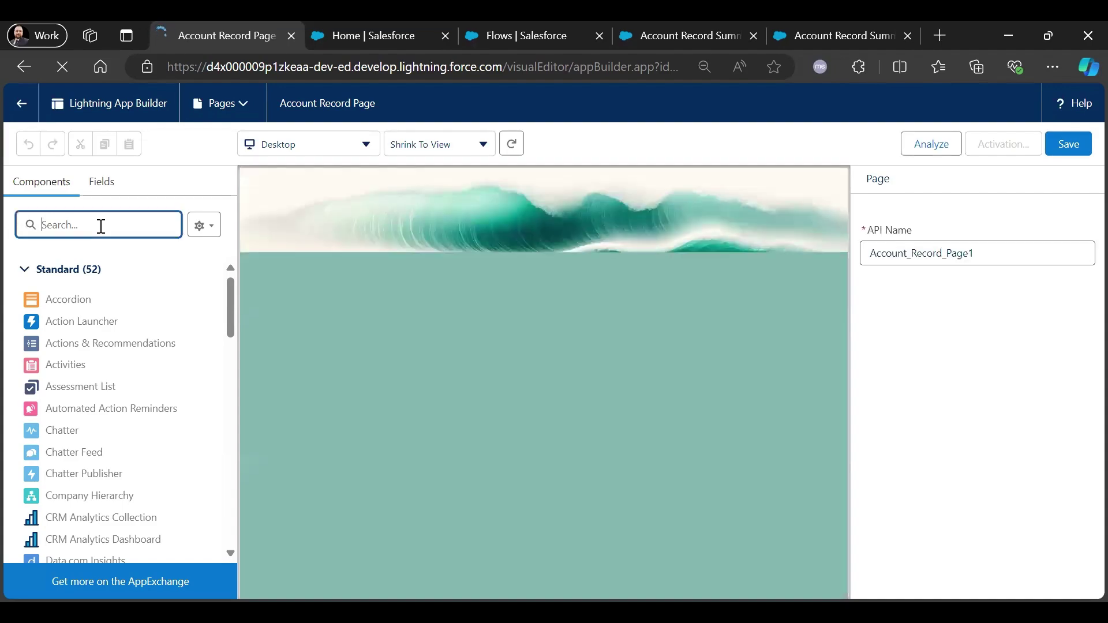
type("flo")
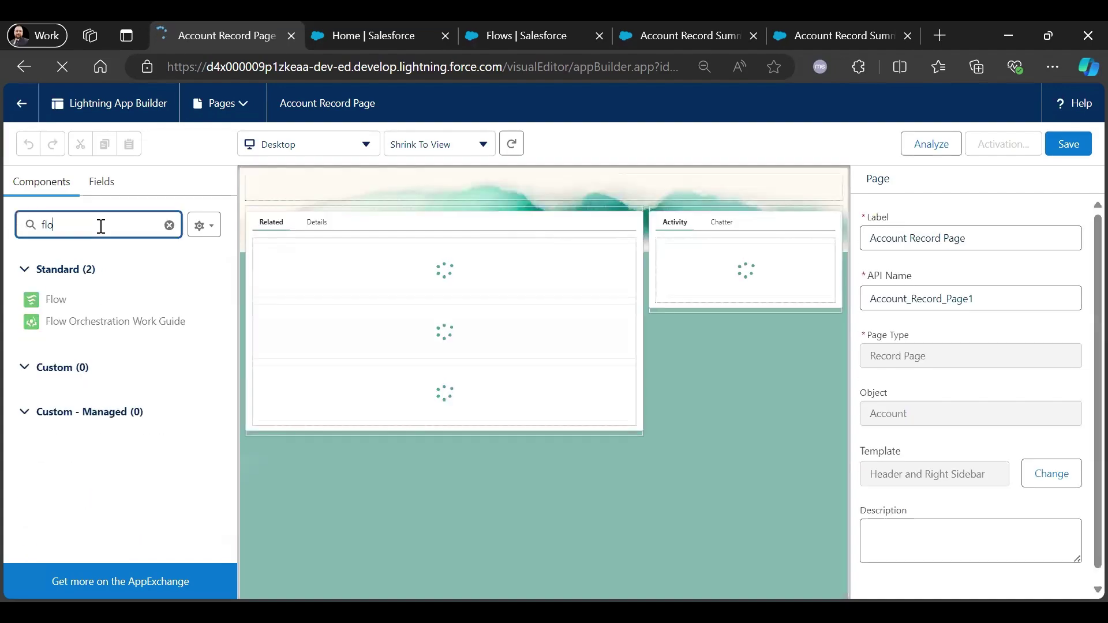
type("w")
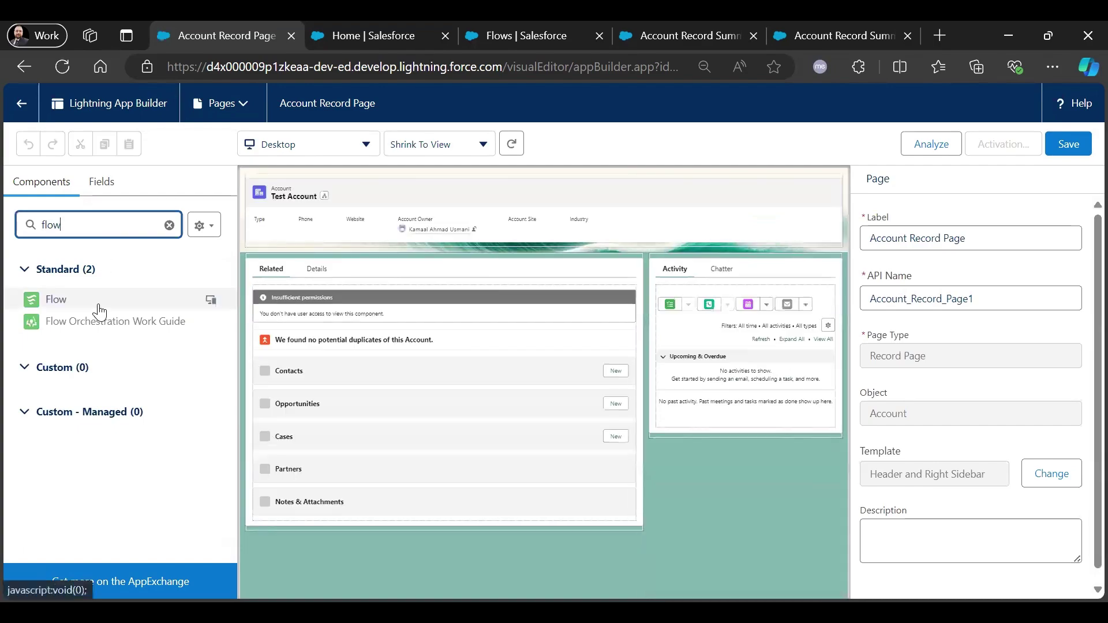
left_click_drag(99, 312, 320, 255)
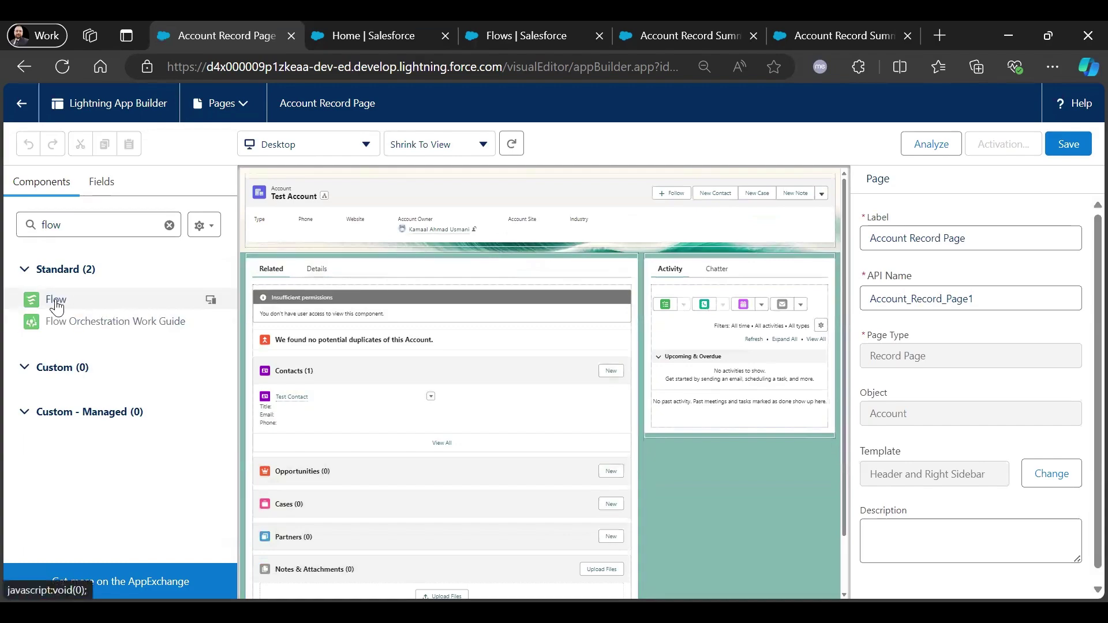
left_click_drag(56, 306, 311, 255)
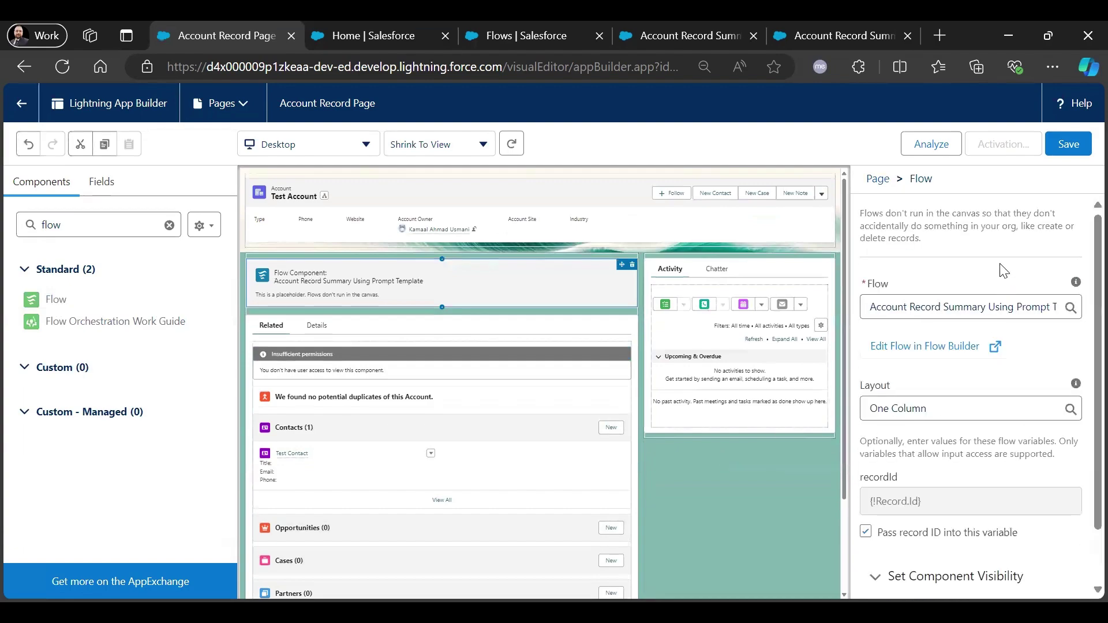
Keep Account Record Summary Using Prompt Template as the component's flow and pass the record ID into its recordId variable.
left_click(975, 312)
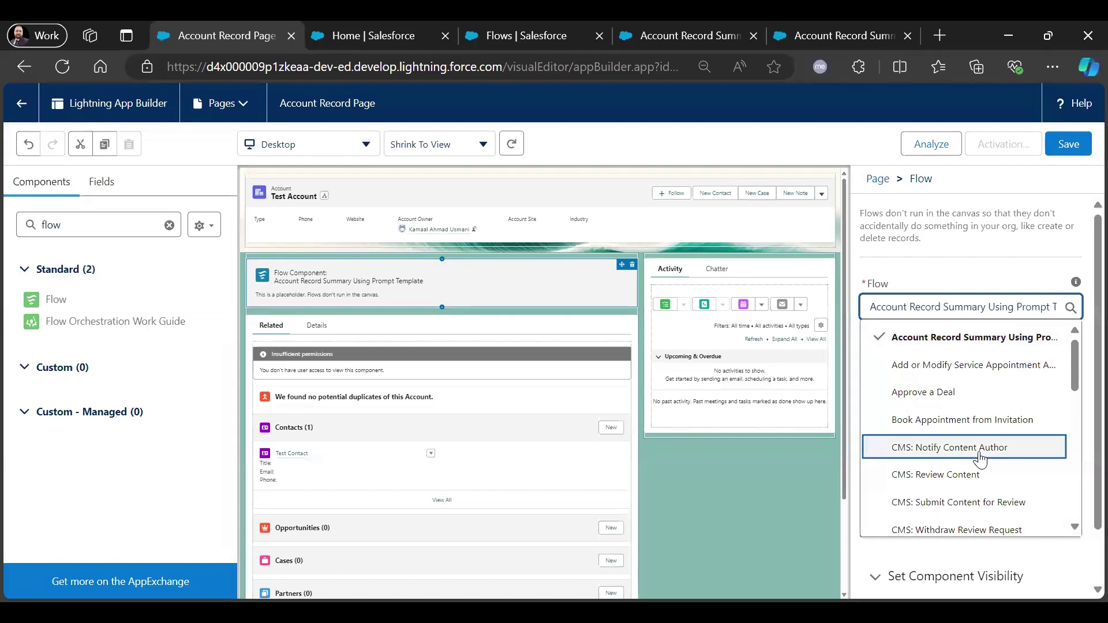
scroll(980, 450, "down", 5)
scroll(979, 482, "down", 4)
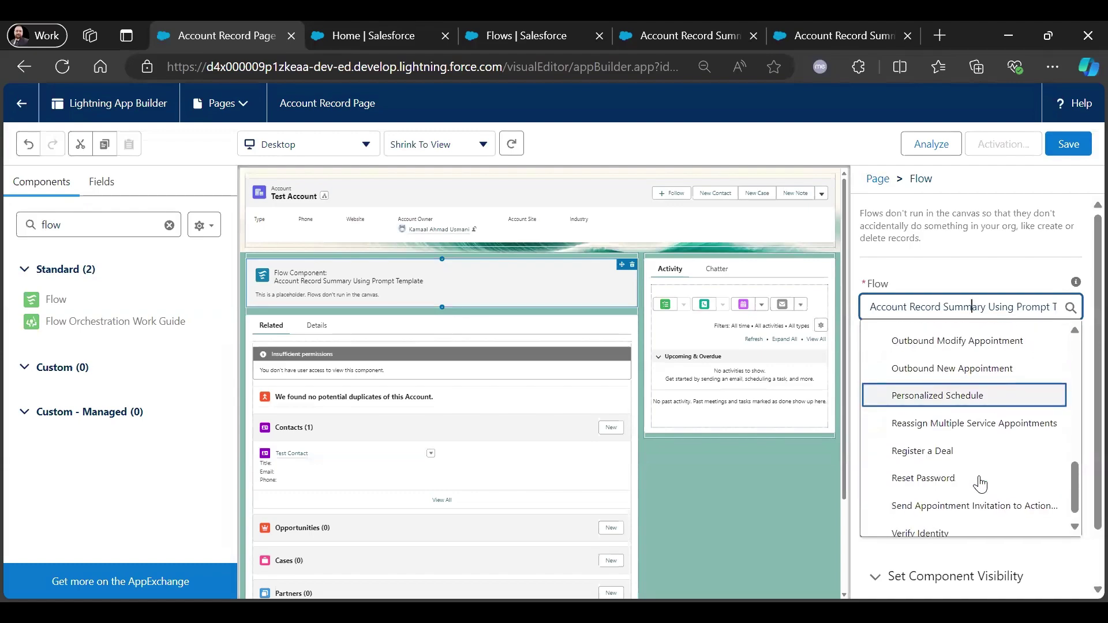
scroll(975, 478, "up", 10)
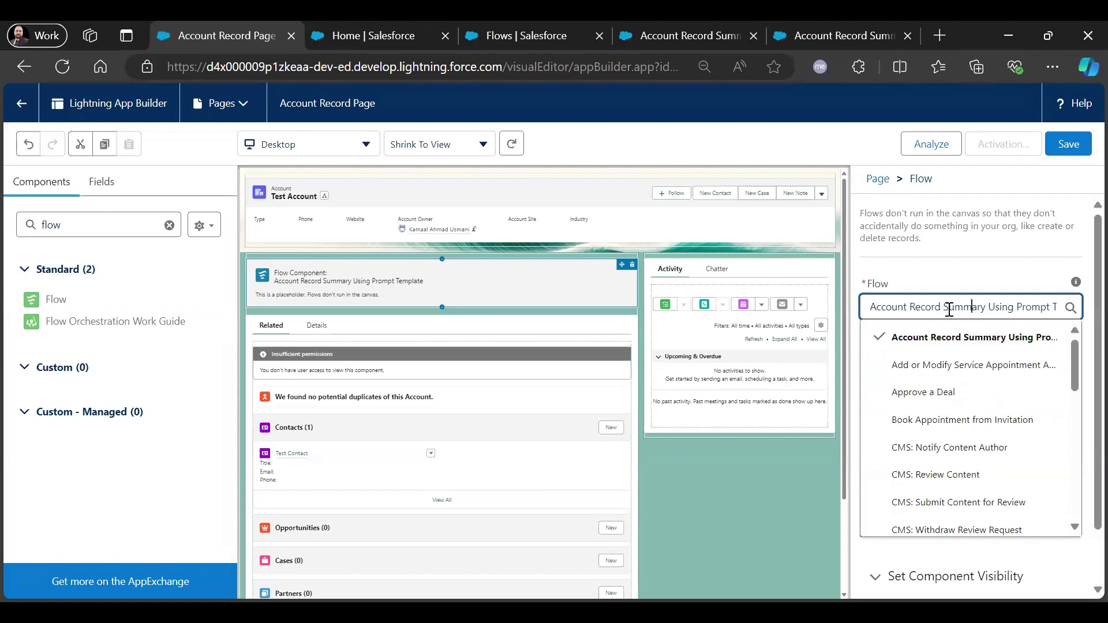
left_click(948, 280)
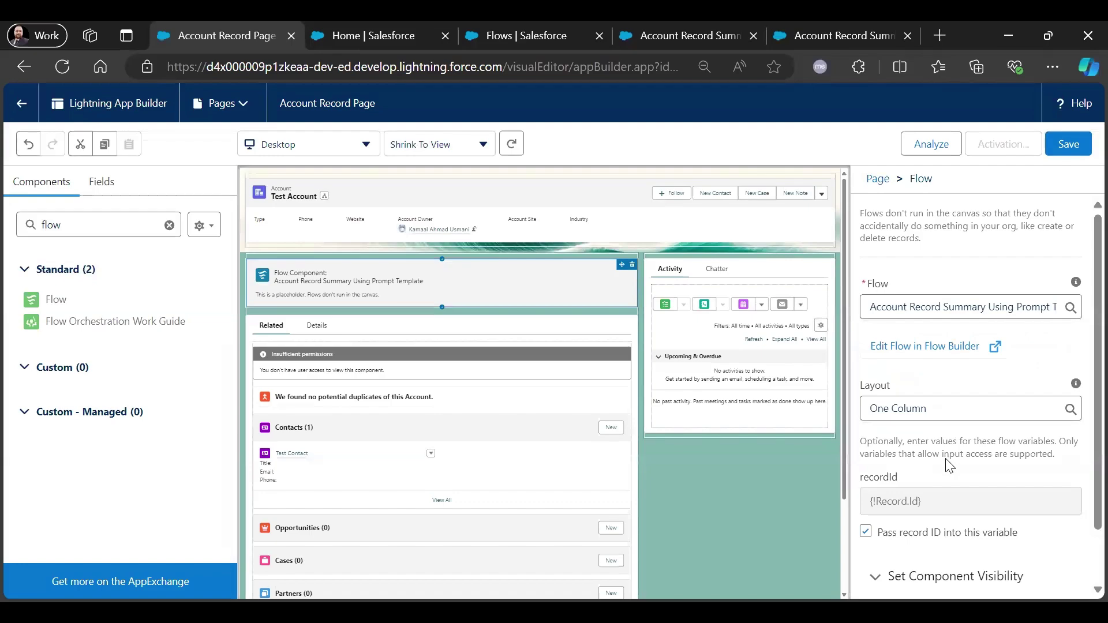
scroll(952, 468, "down", 1)
left_click(864, 467)
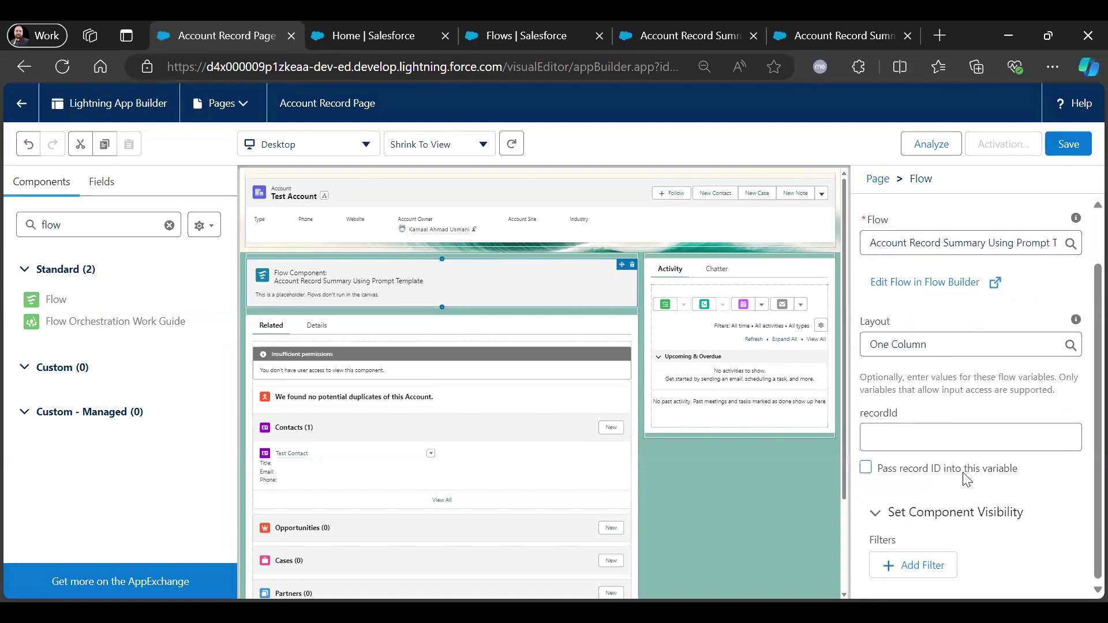
left_click(865, 468)
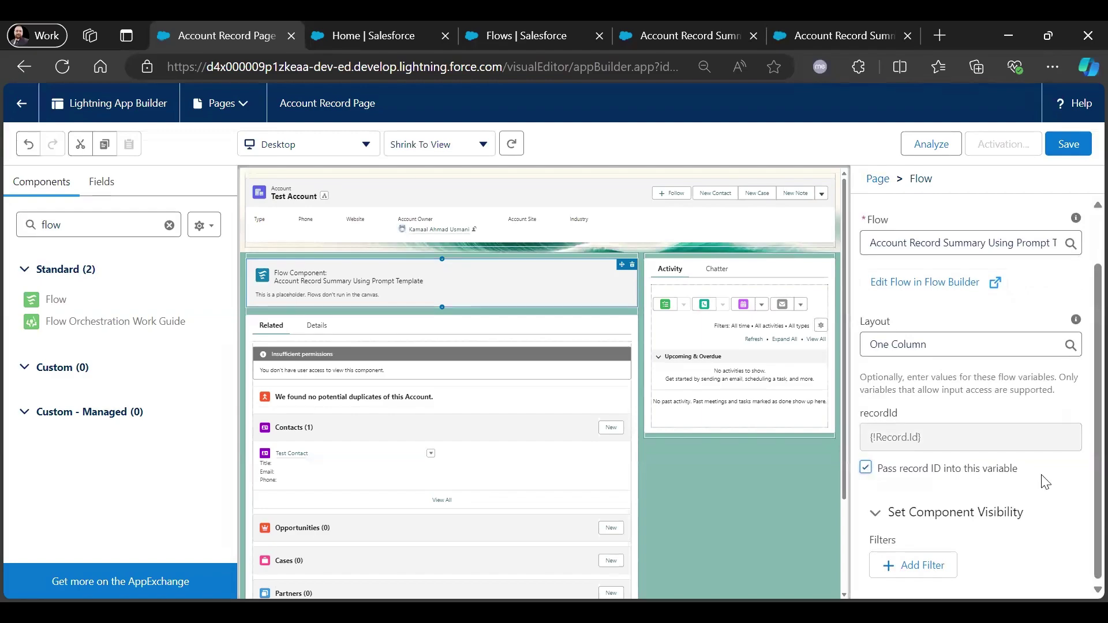
Save the Account Record Page and activate it as the org default for the Desktop form factor.
left_click(1068, 143)
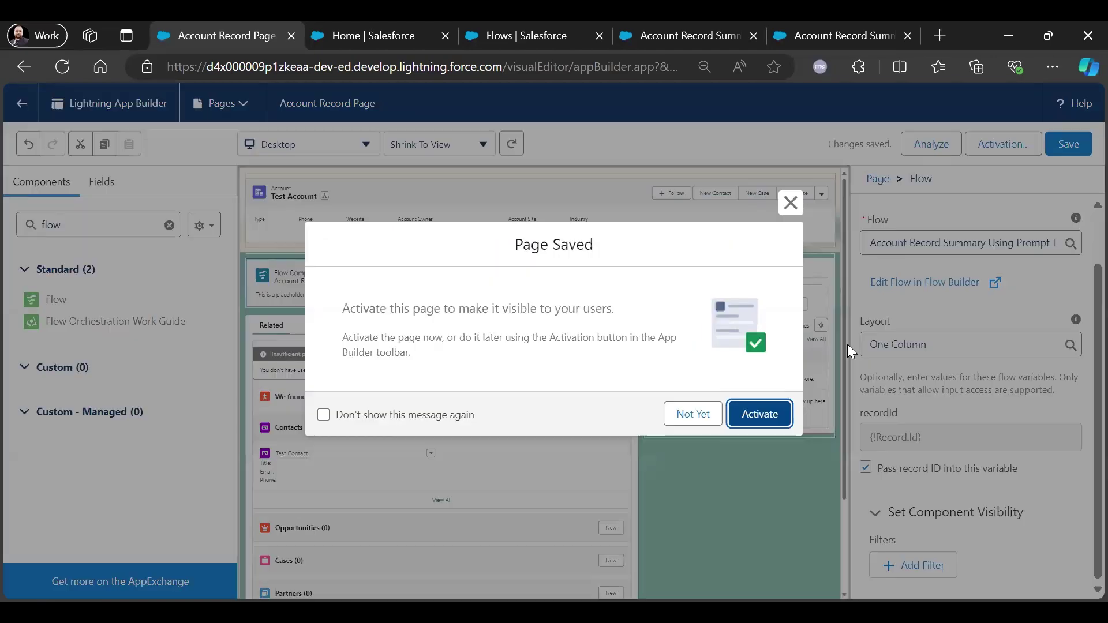
left_click(760, 415)
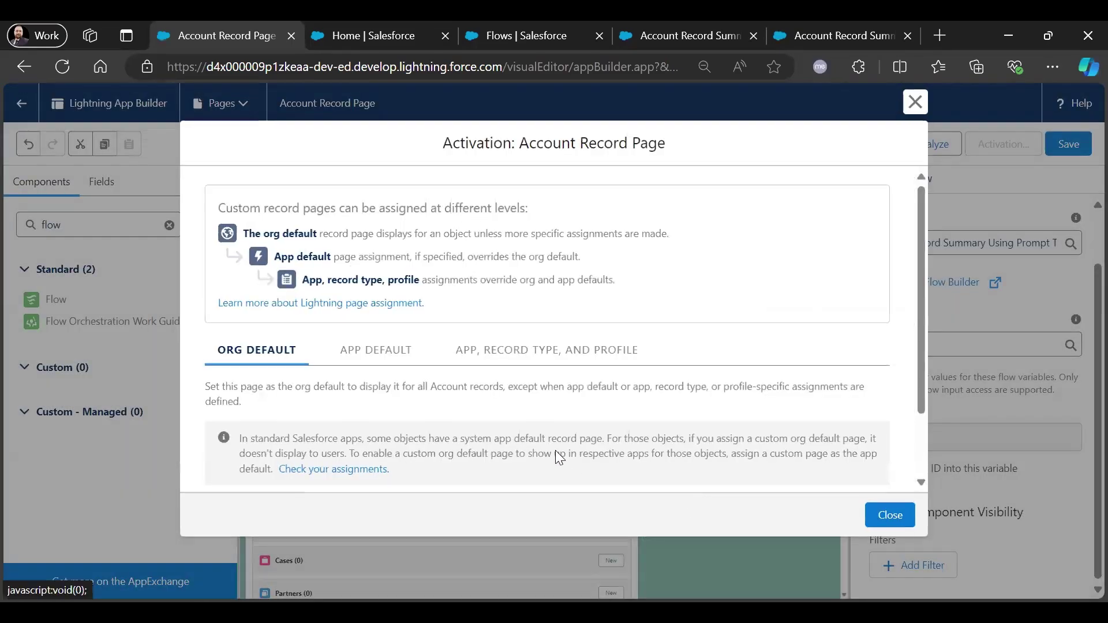
scroll(555, 450, "down", 2)
left_click(289, 433)
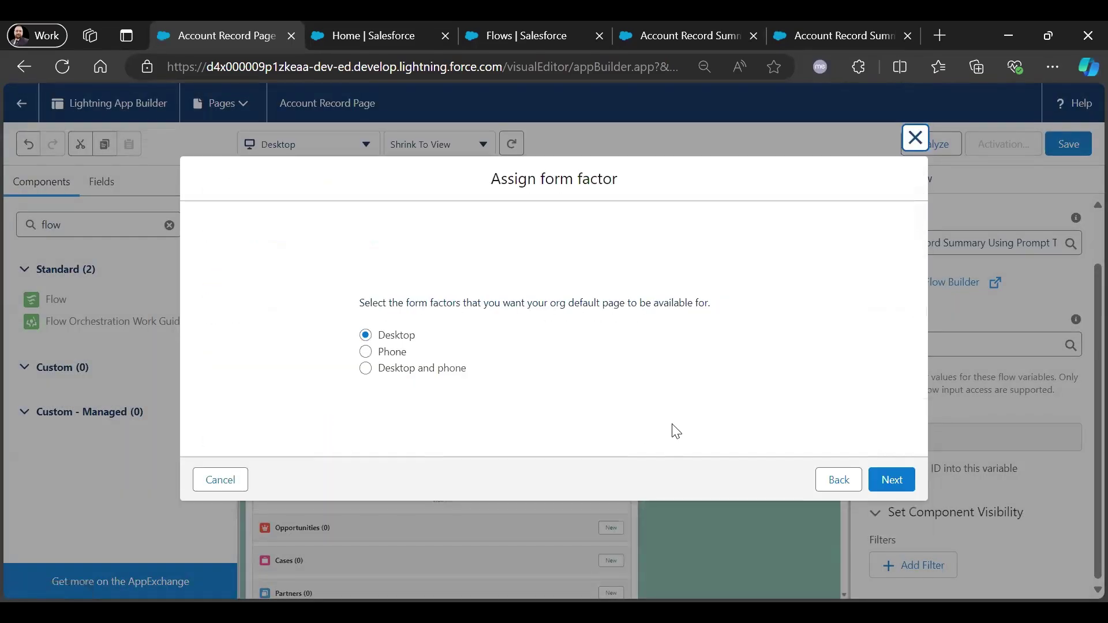
left_click(899, 479)
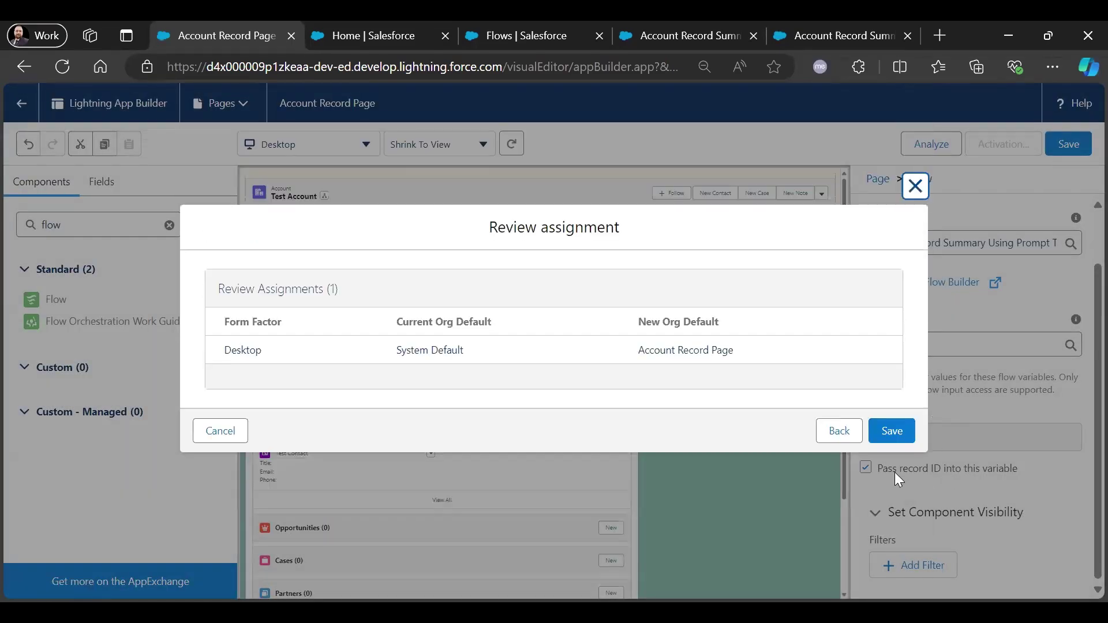
left_click(890, 432)
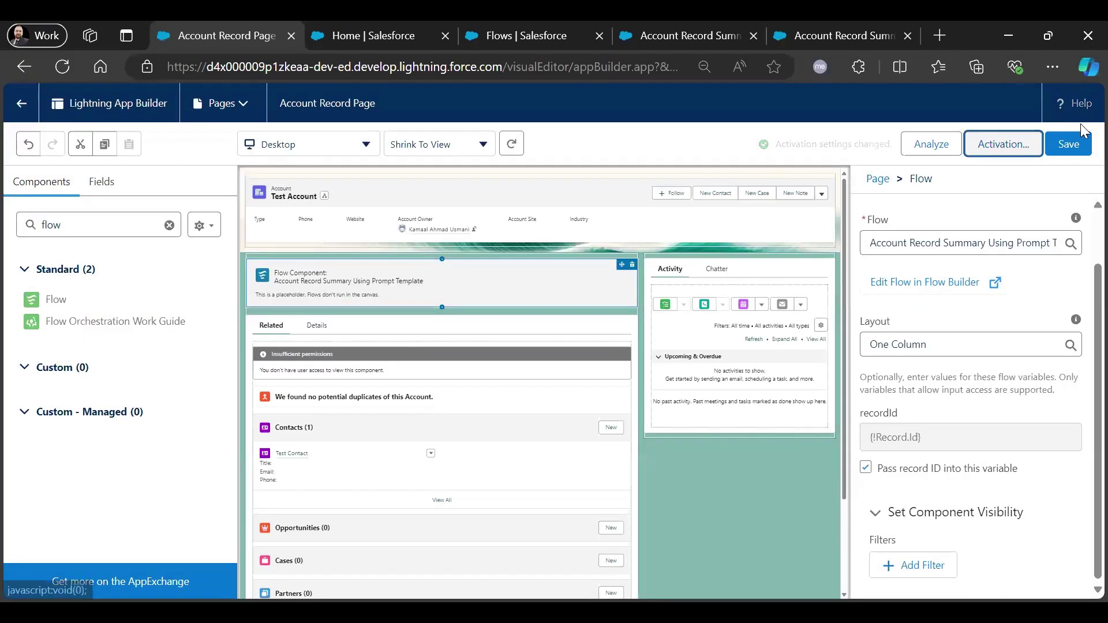
left_click(1075, 145)
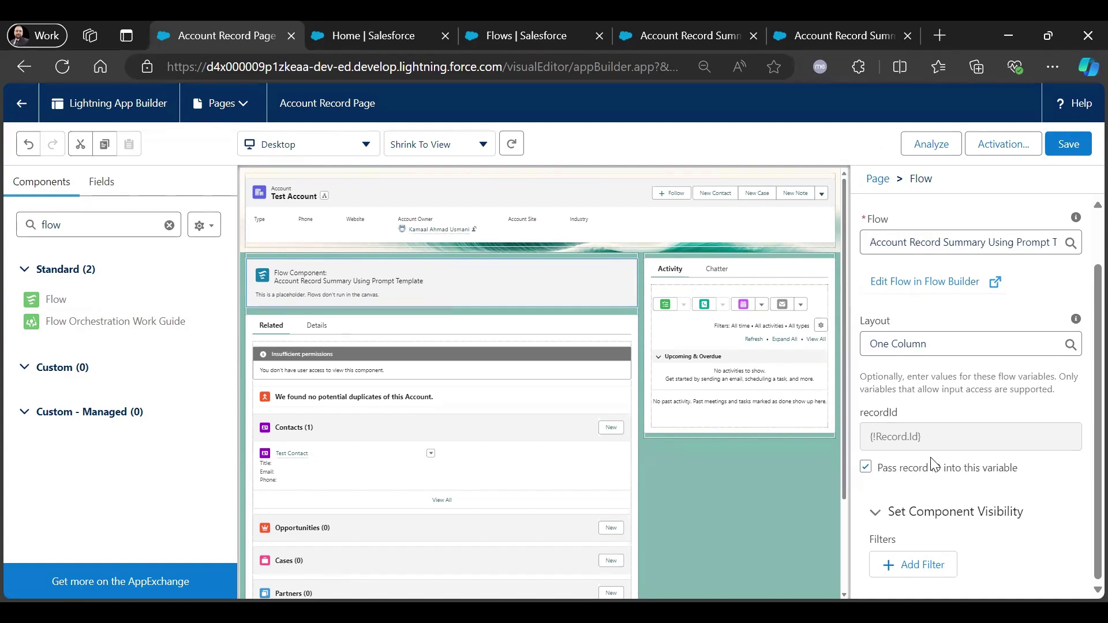
Check the Flow component's selected flow, save the page again and return to the Test Account record.
left_click(1009, 243)
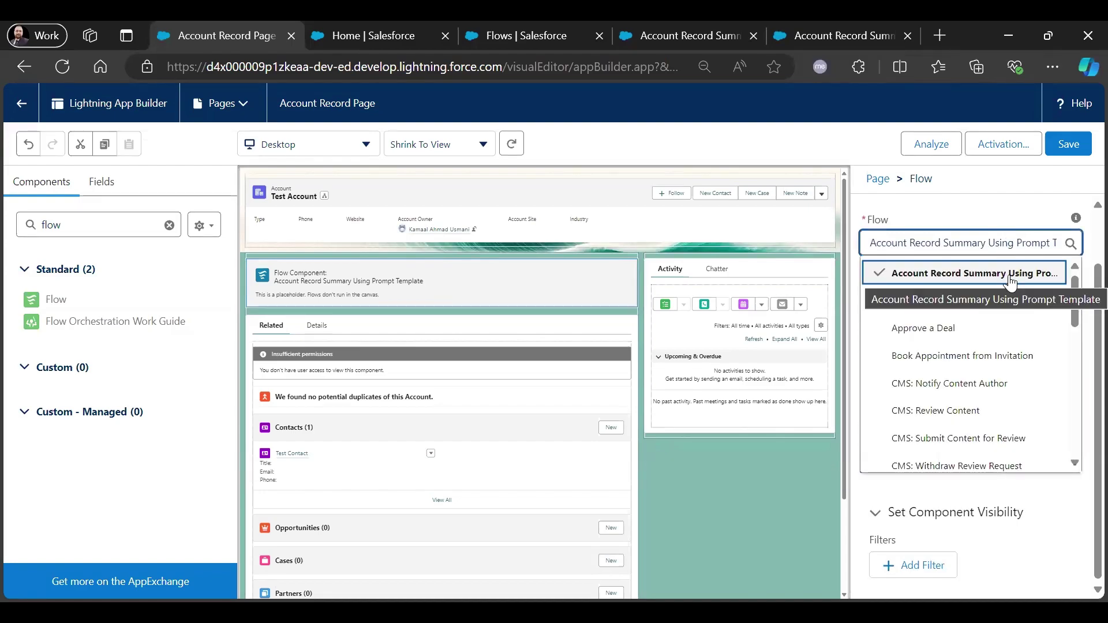
left_click(984, 201)
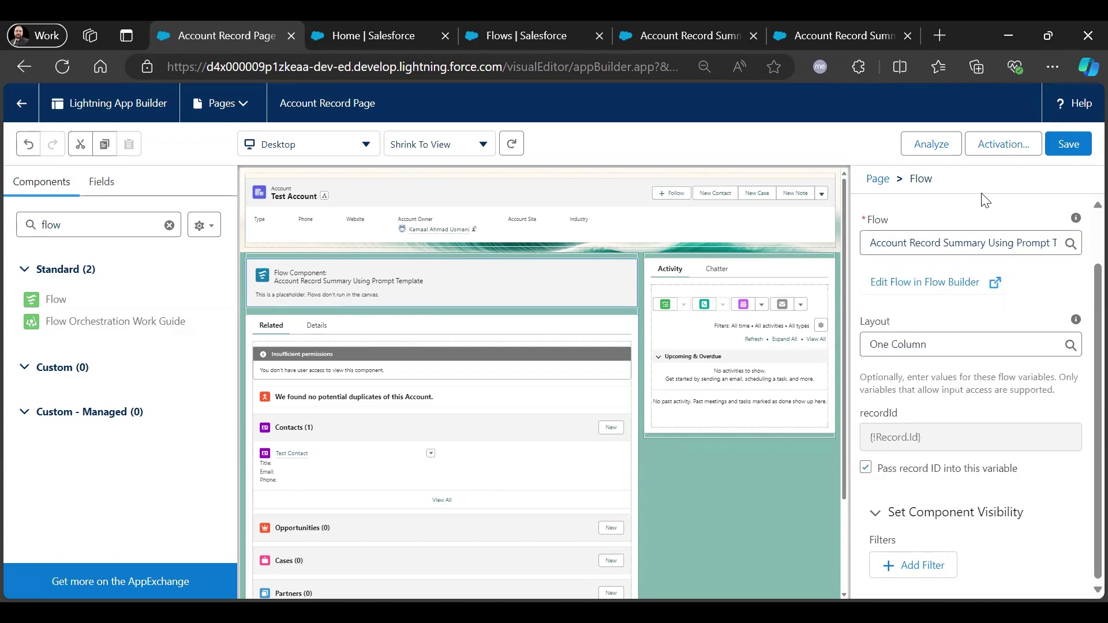
left_click(1068, 149)
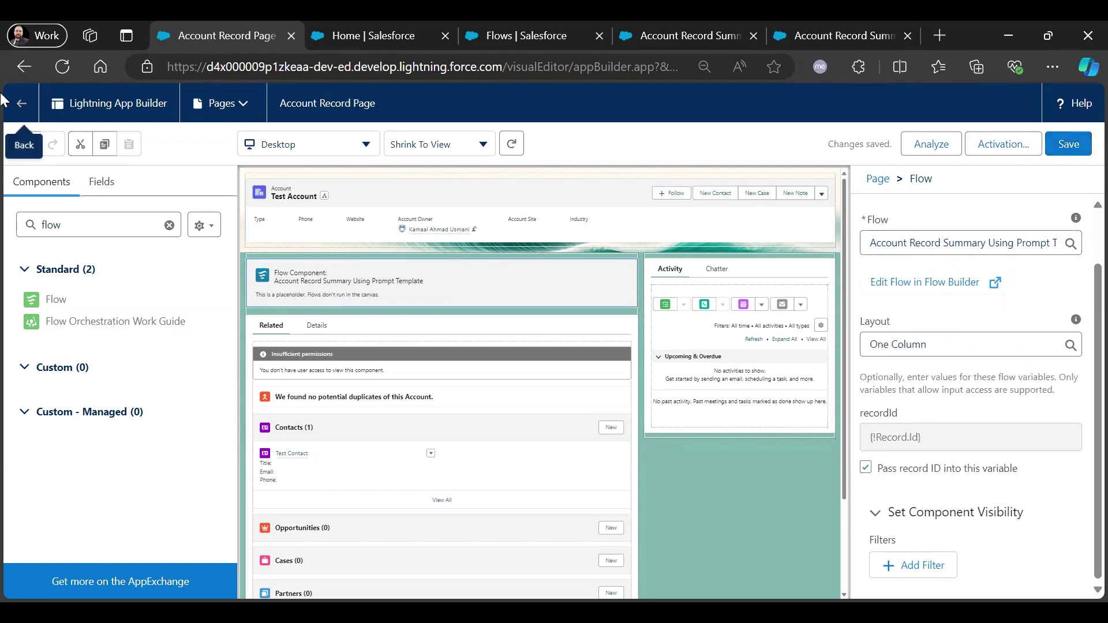
left_click(21, 104)
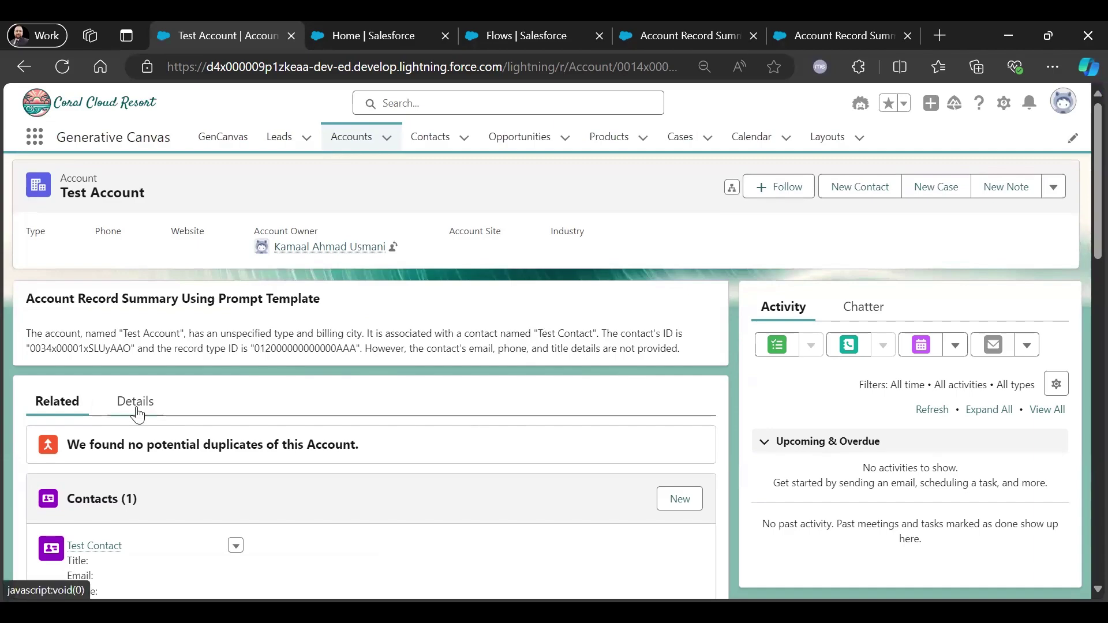
Set the Type of Test Account to Prospect in its details and save the record.
scroll(161, 470, "down", 1)
mouse_move(108, 465)
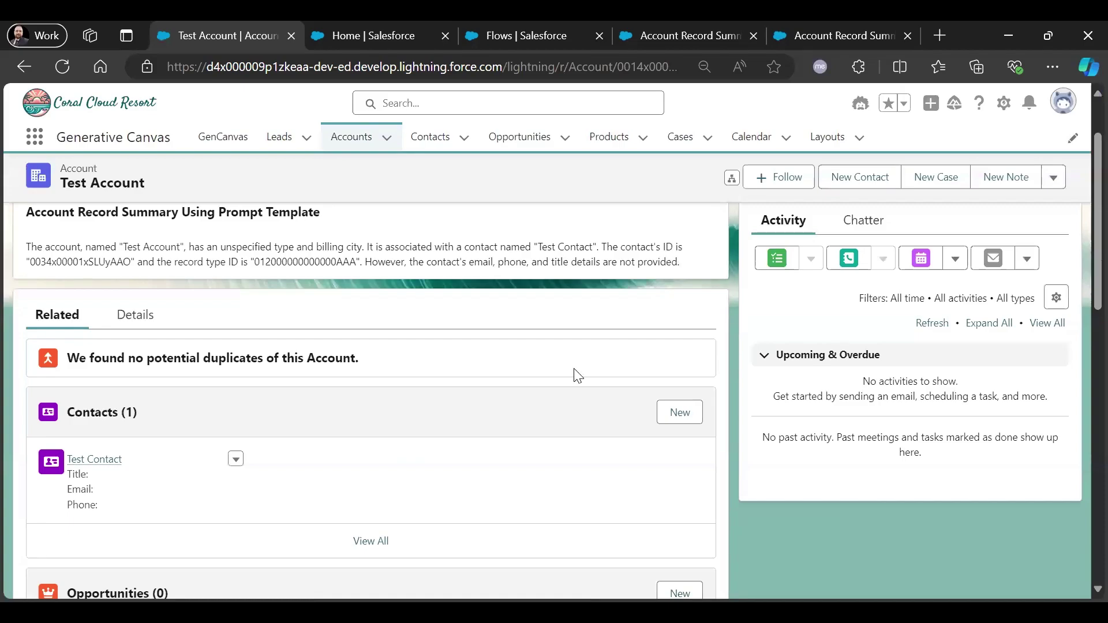
scroll(129, 404, "up", 2)
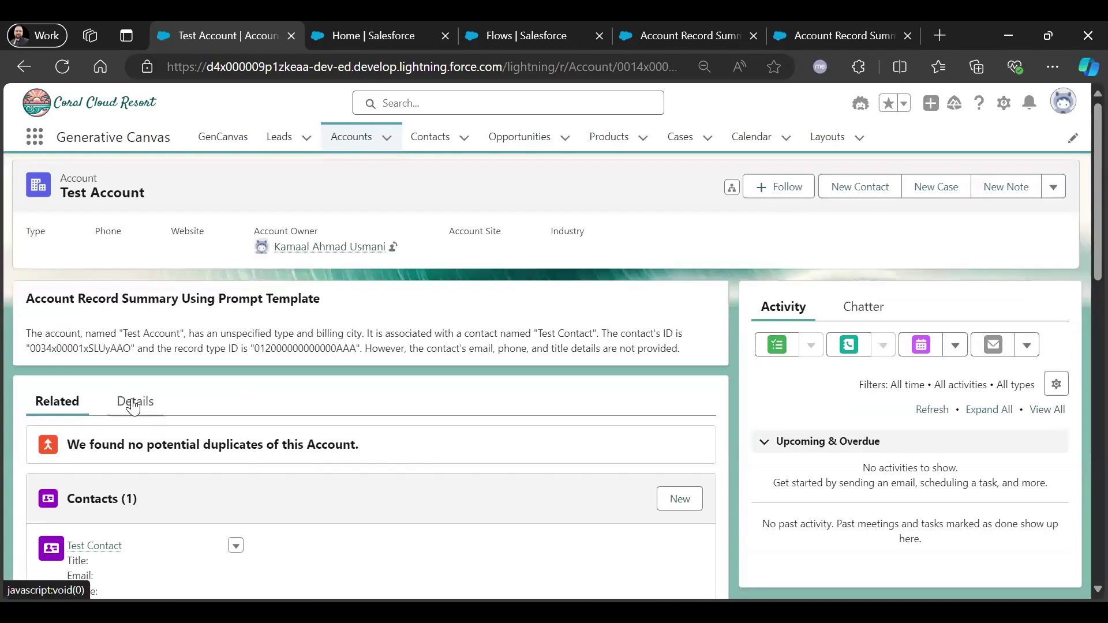
left_click(130, 401)
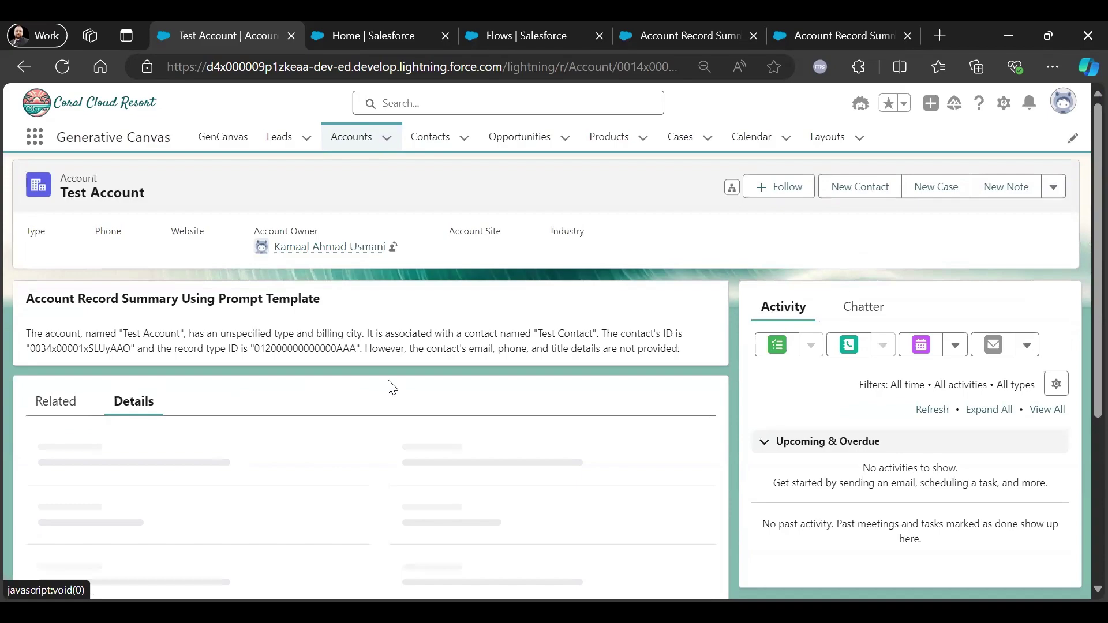
scroll(392, 387, "down", 2)
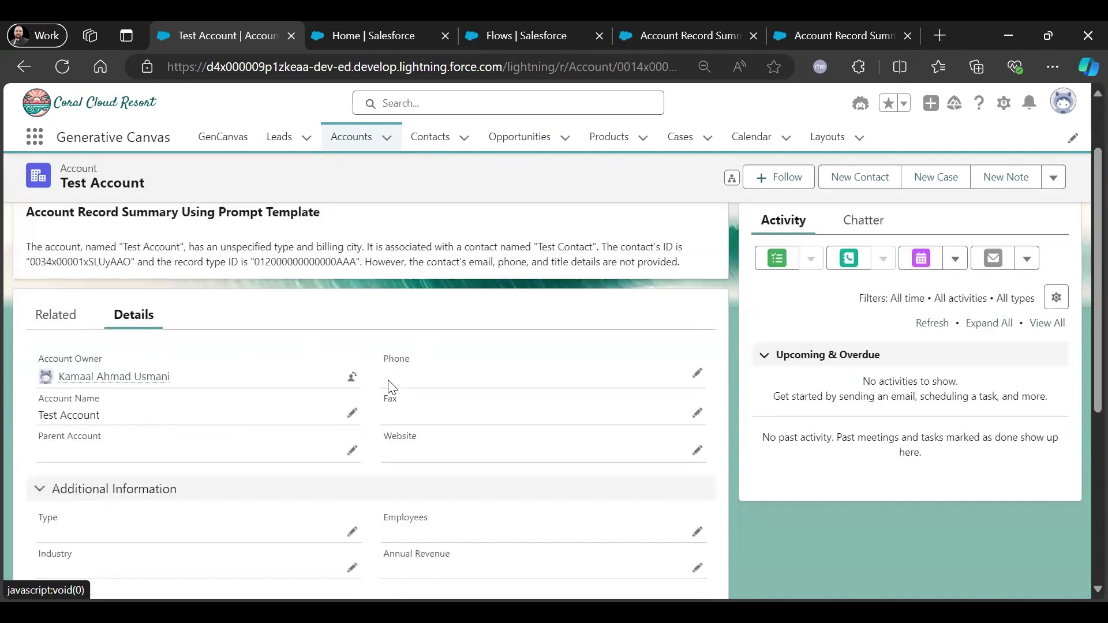
scroll(391, 387, "down", 2)
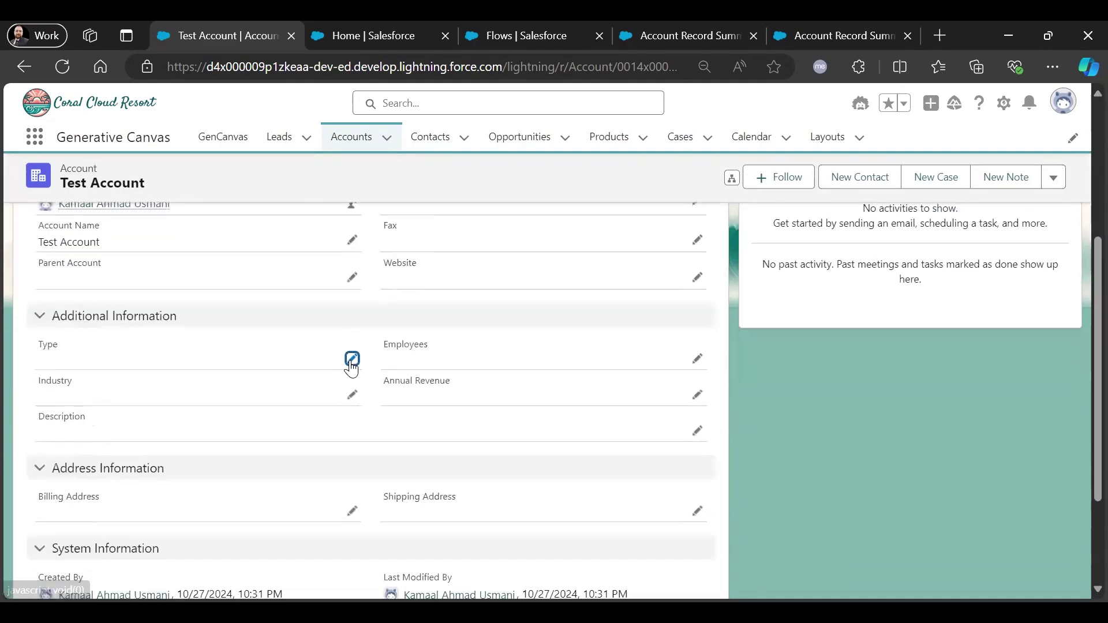
left_click(352, 361)
left_click(170, 383)
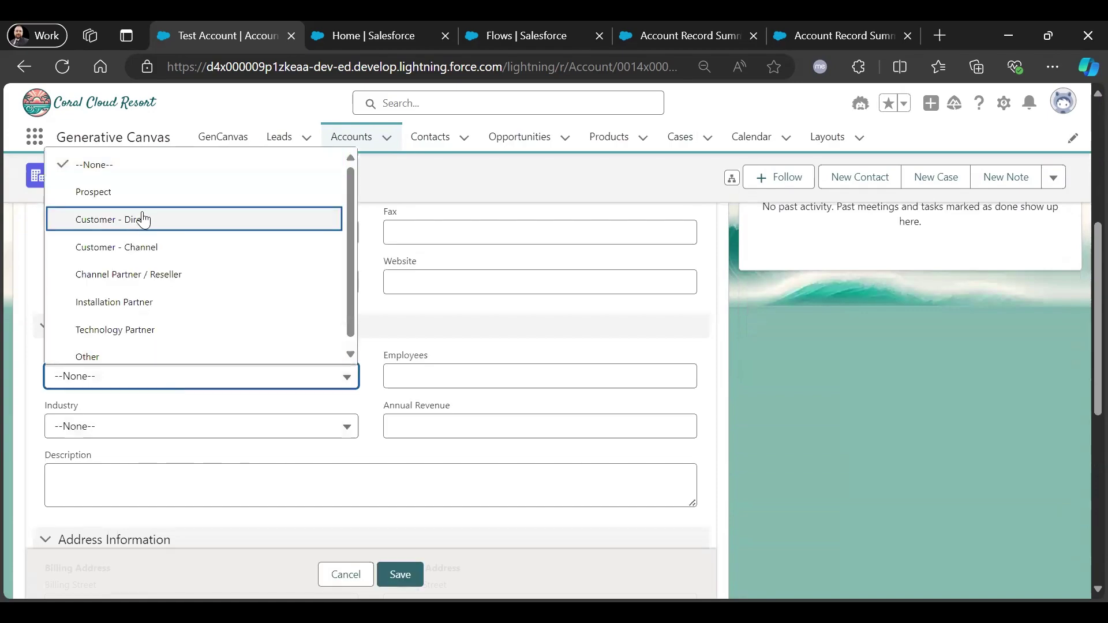
left_click(139, 192)
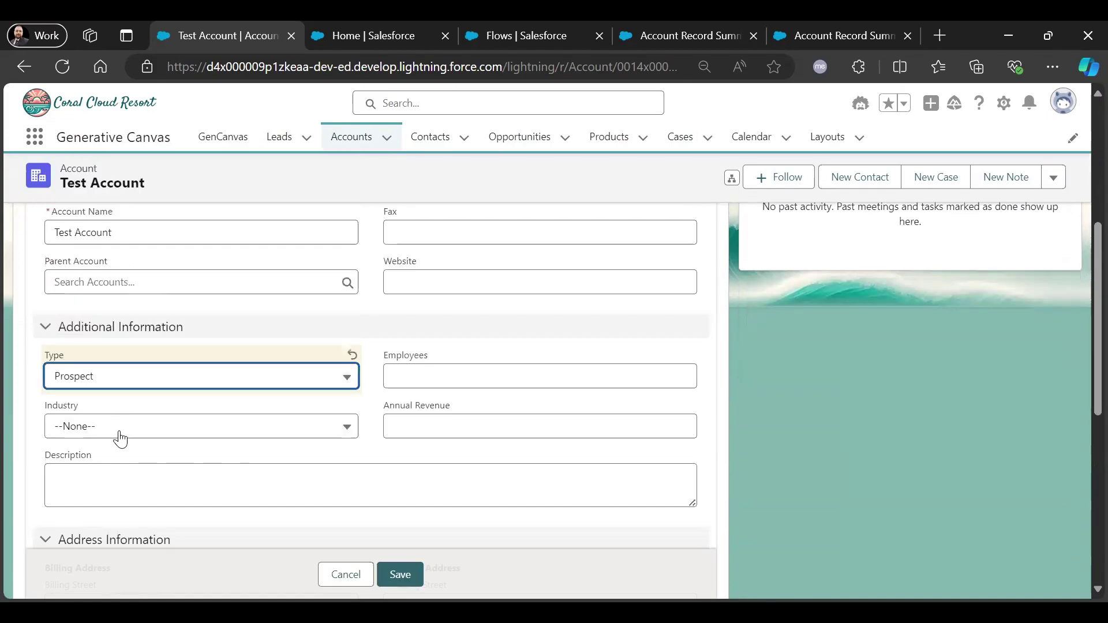
left_click(400, 575)
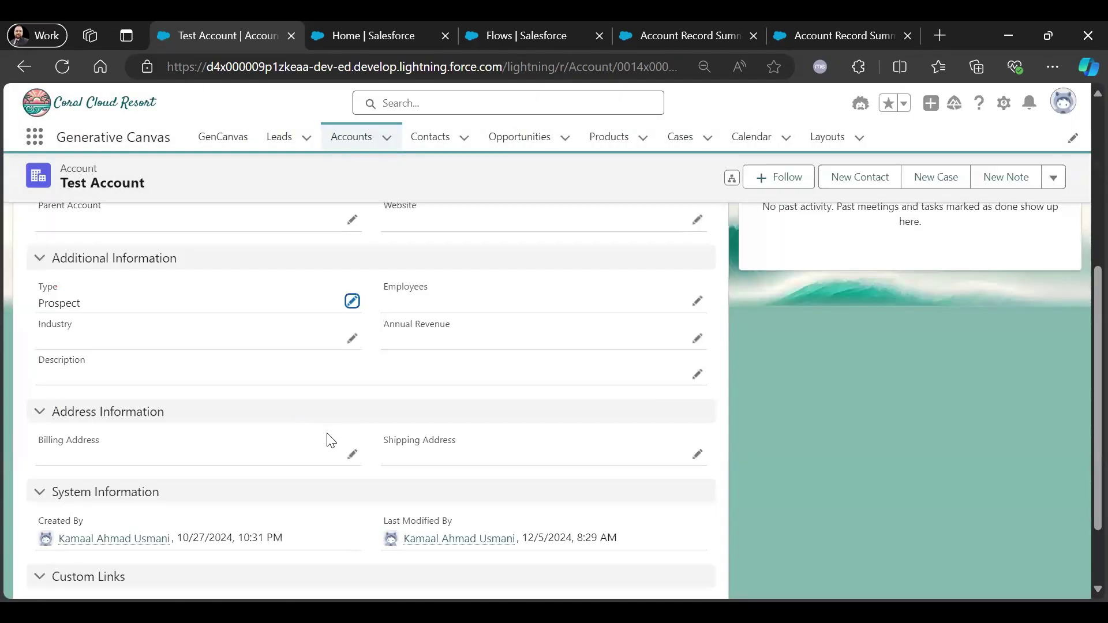
Fill in the billing street, city and postal code of Test Account, dismissing the autofill suggestions, and save the record.
left_click(352, 455)
scroll(238, 462, "down", 3)
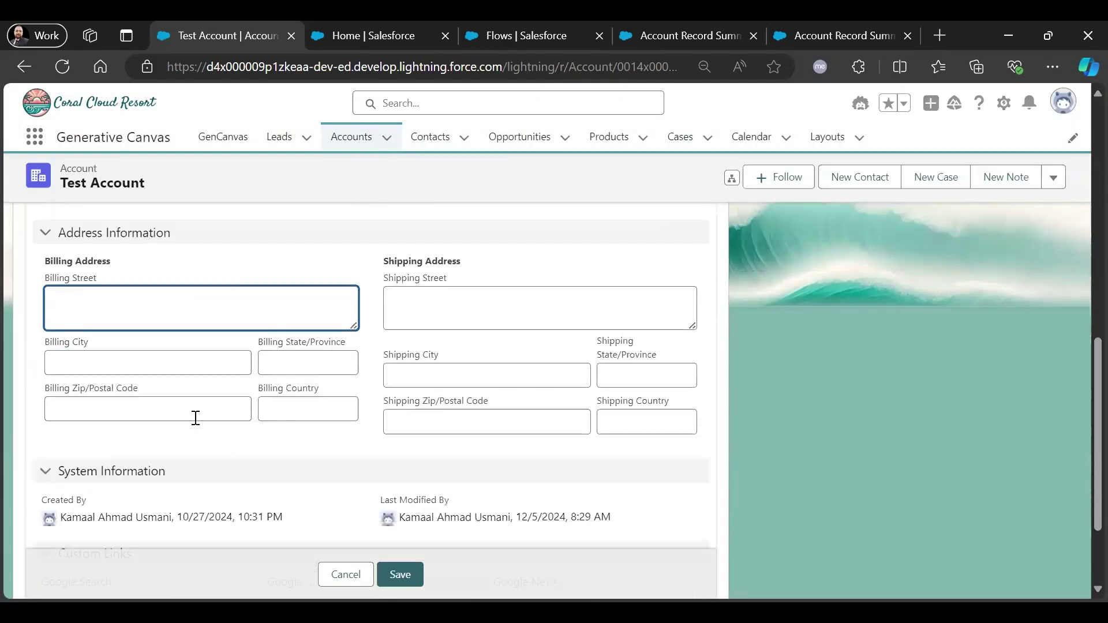
left_click(151, 369)
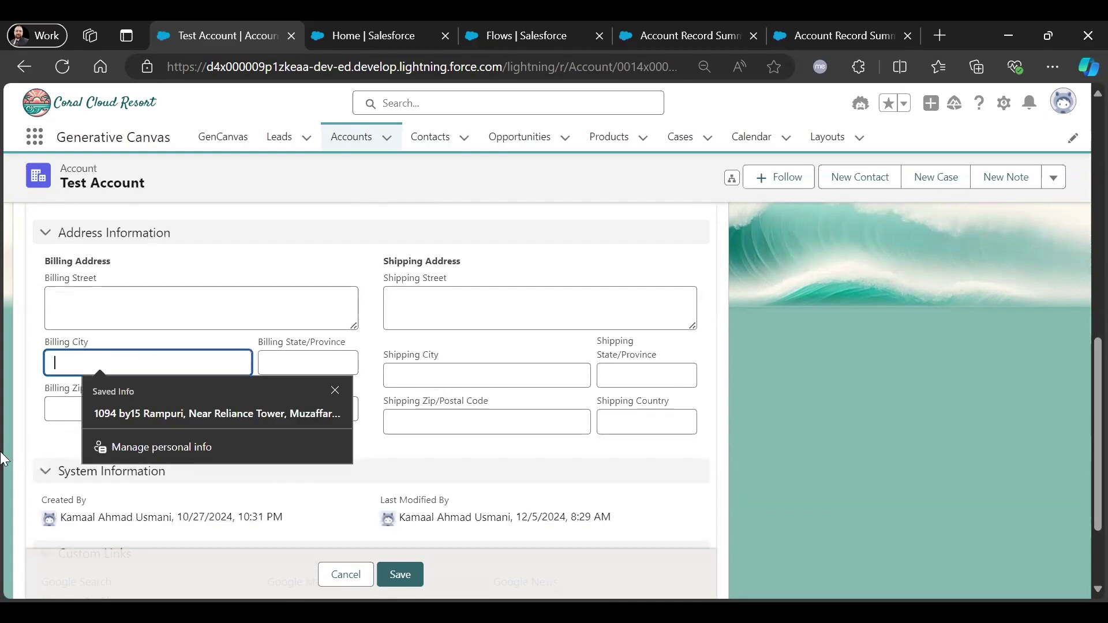
left_click(335, 391)
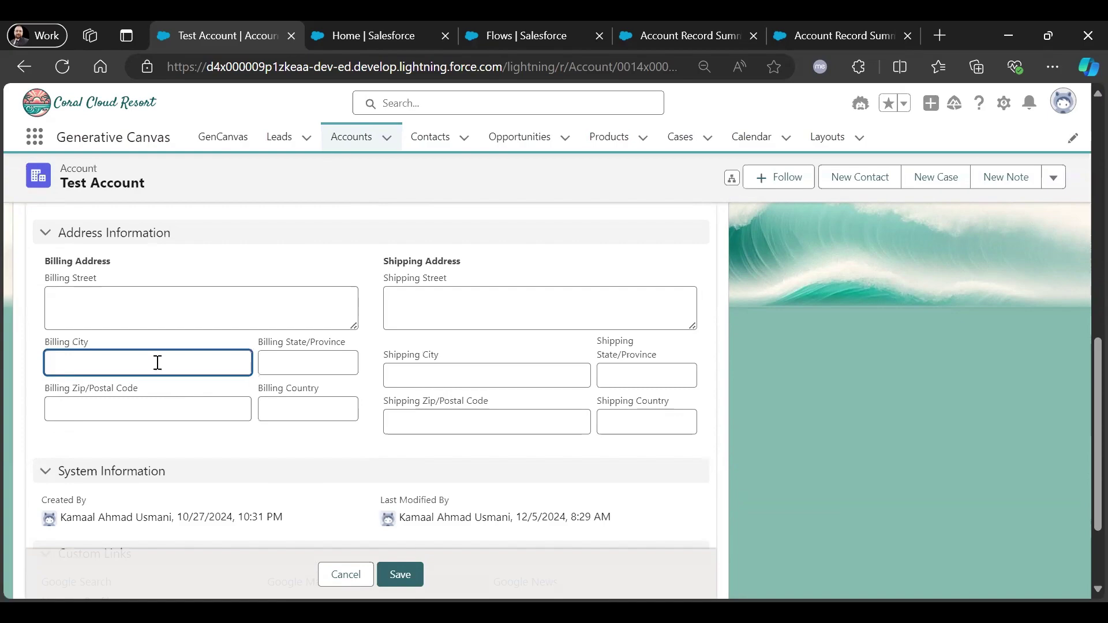
type("Noida")
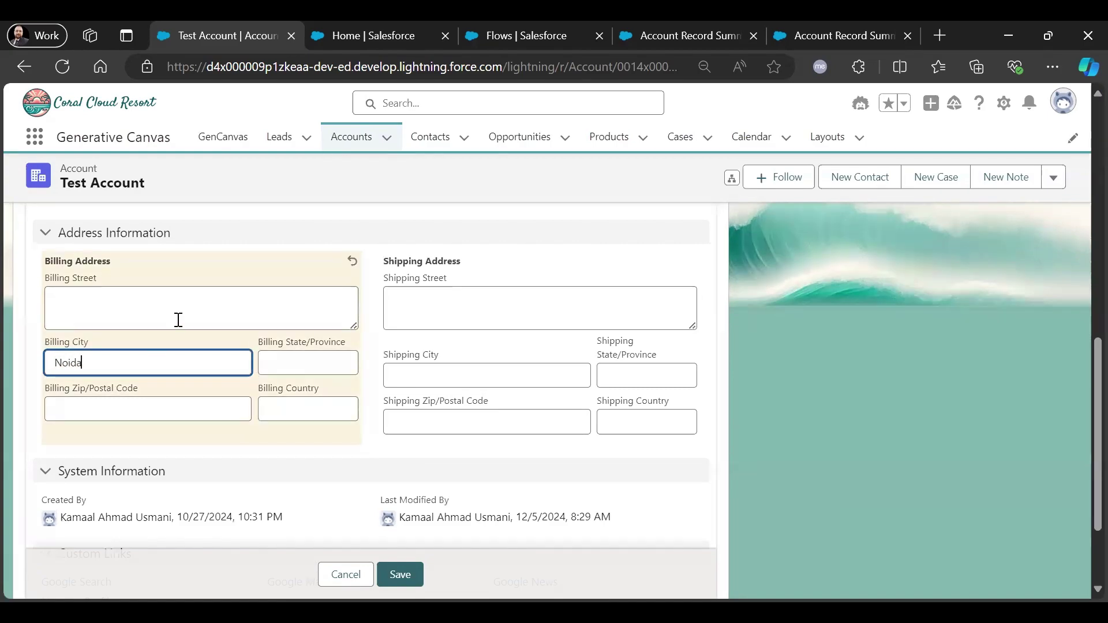
left_click(178, 315)
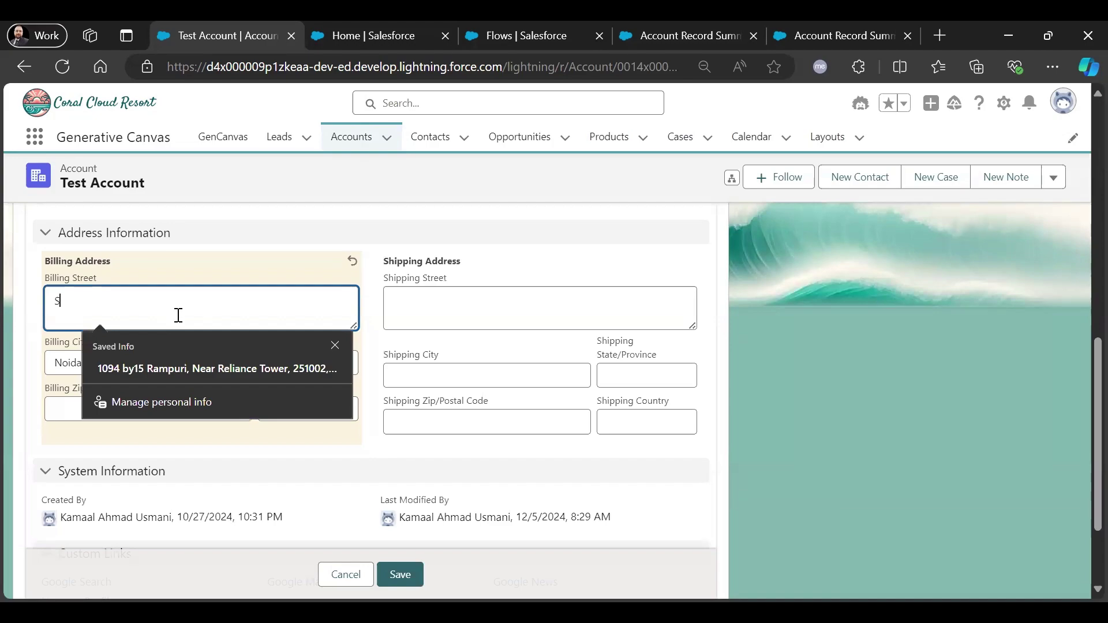
type("Sec 126")
left_click(334, 453)
left_click(195, 405)
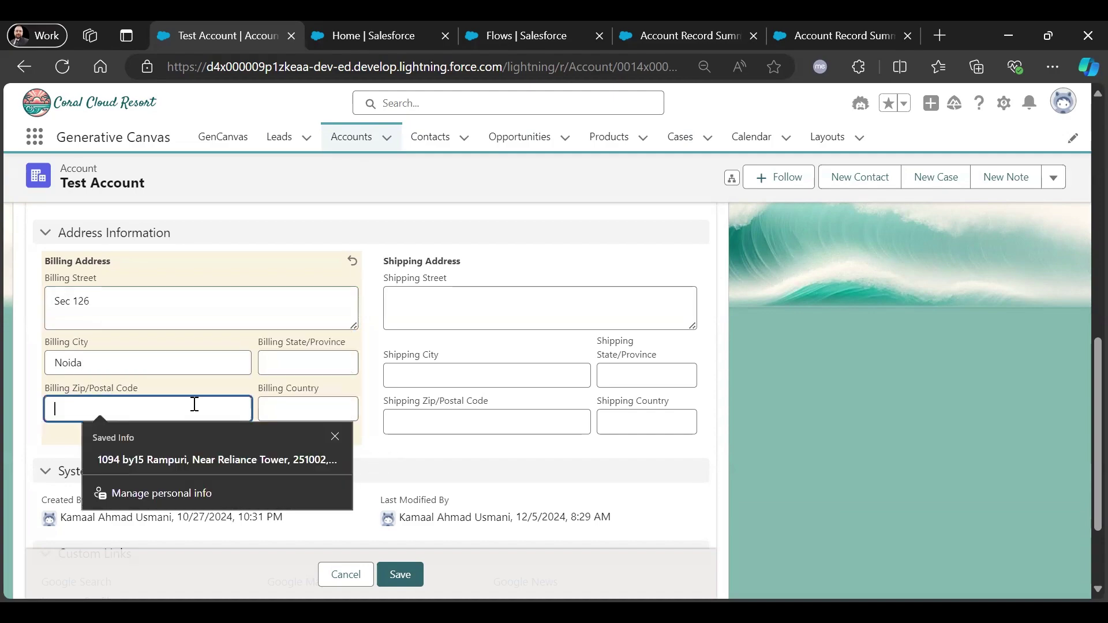
type("201")
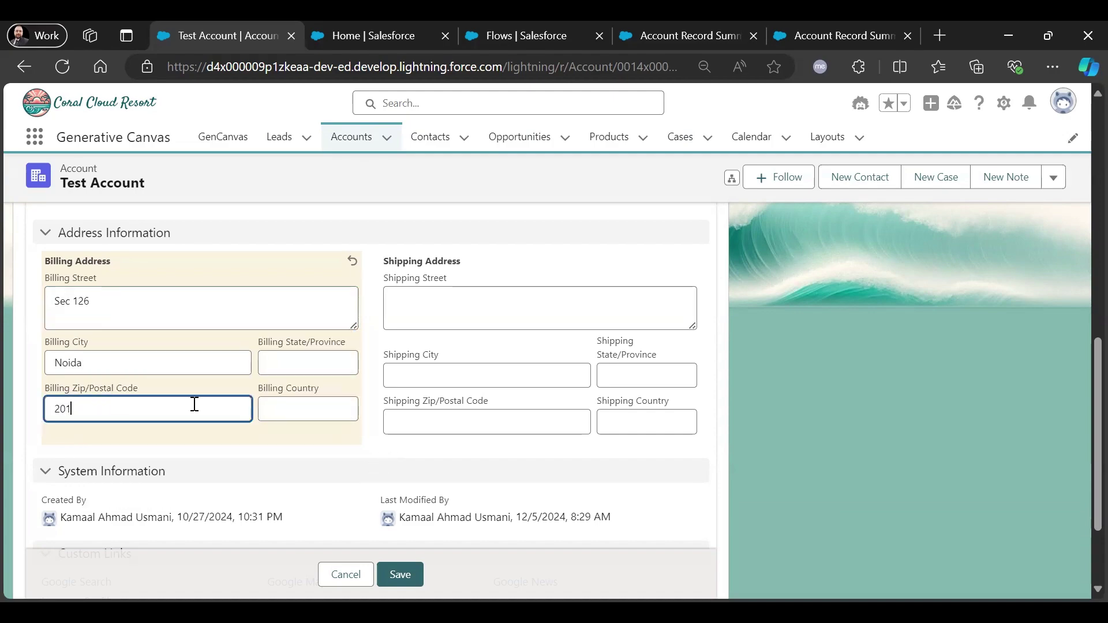
type("304")
left_click(387, 575)
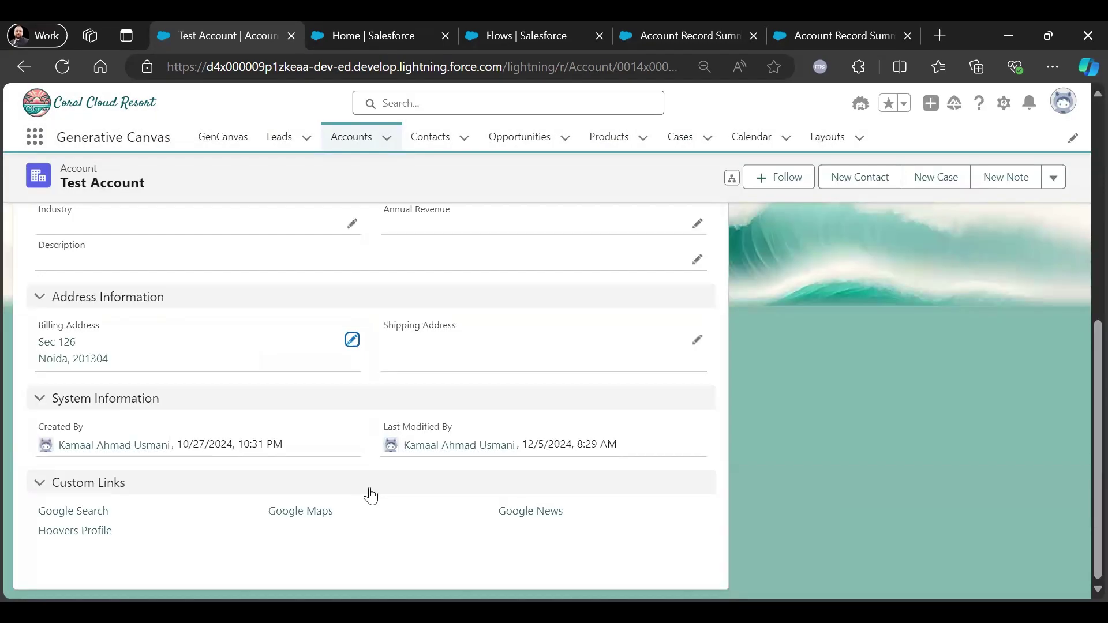
Reload the Test Account record page to rerun the embedded account summary flow.
scroll(372, 508, "down", 3)
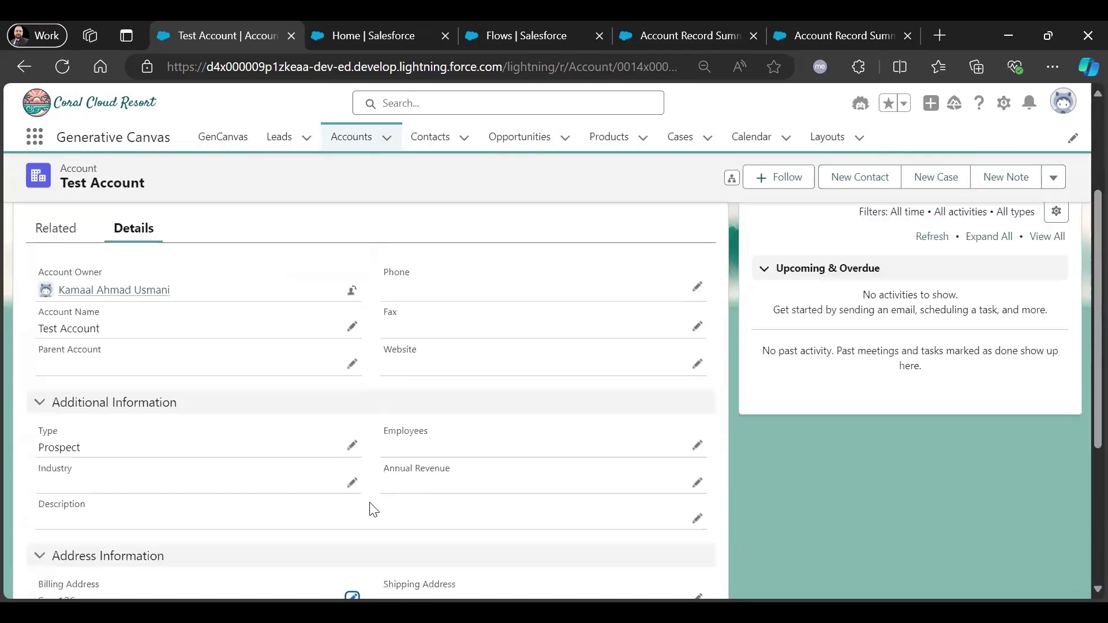
left_click(62, 66)
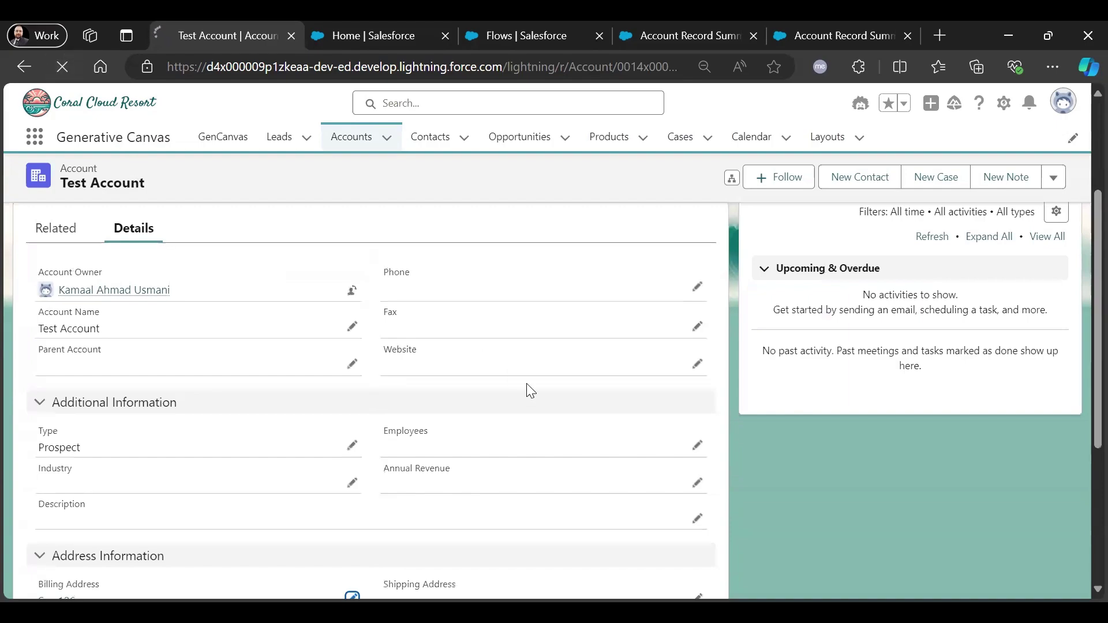